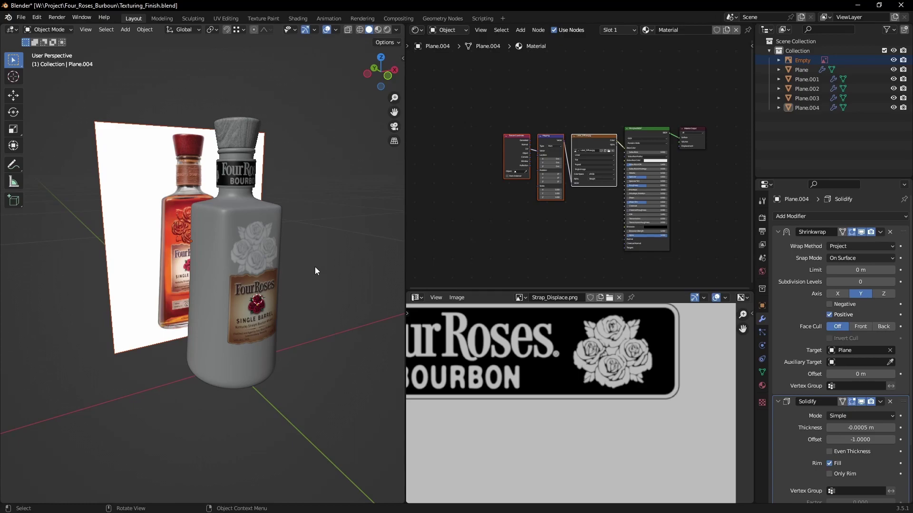
Delete the reference image standing behind the bottle
left_click(178, 232)
left_click(331, 236)
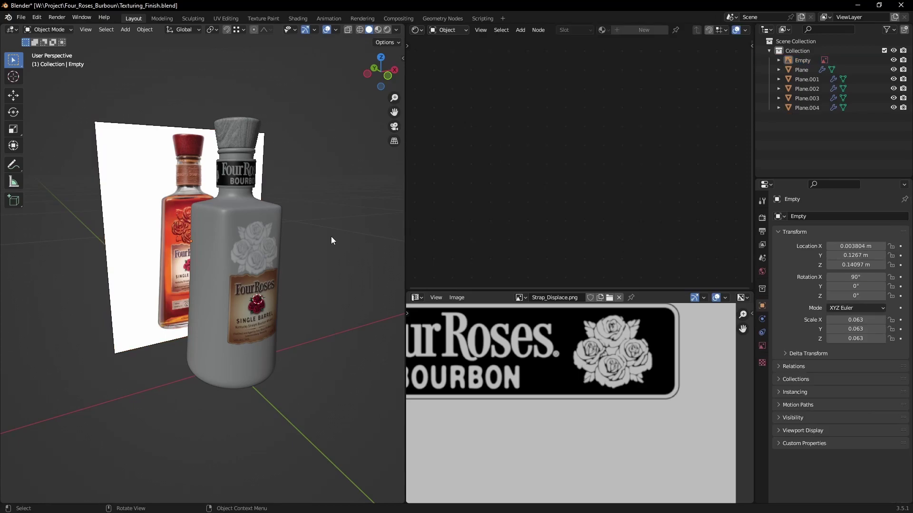
left_click(152, 189)
key("x")
left_click(152, 189)
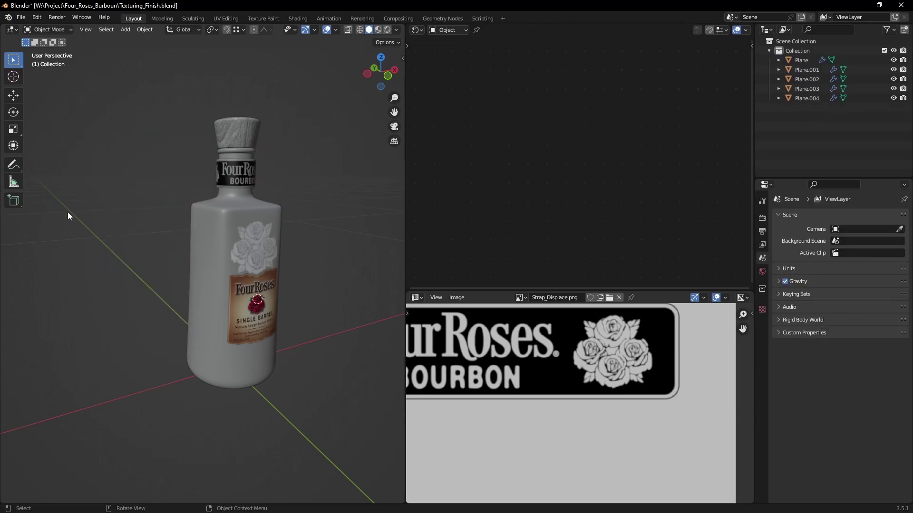
Add a mesh plane in the top view and scale it down to 0.342
scroll(190, 257, "down", 4)
middle_click_drag(190, 260, 235, 298)
scroll(235, 298, "up", 2)
middle_click_drag(290, 315, 273, 331, "shift")
scroll(276, 347, "up", 1)
key("KP_7")
key("shift+a")
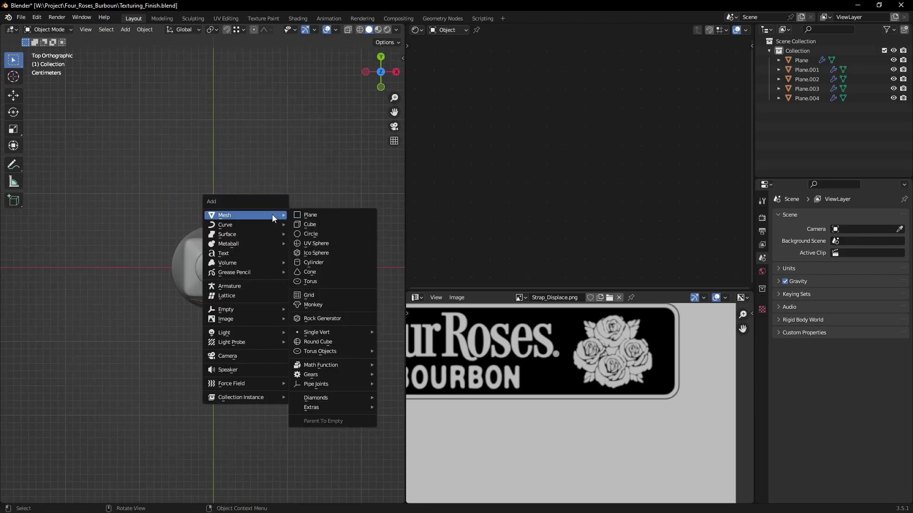
left_click(320, 213)
scroll(265, 227, "down", 2)
scroll(264, 231, "down", 1)
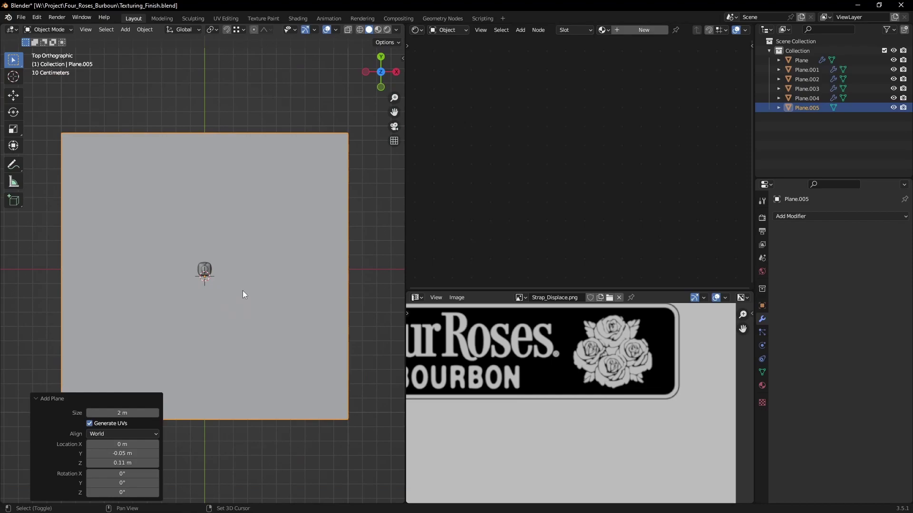
key("s")
left_click(230, 286)
Reset the 3D cursor to the world origin and snap the new plane to it
middle_click_drag(230, 286, 289, 204)
key("shift+s")
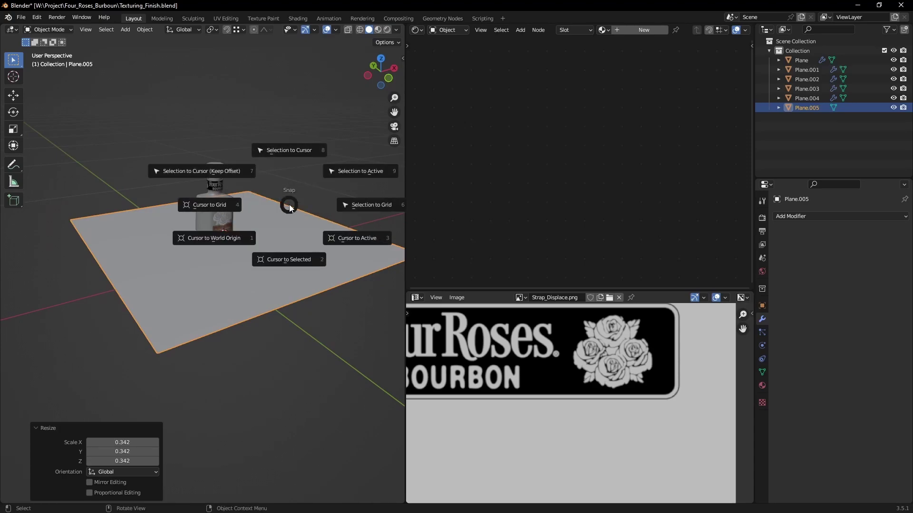
left_click(241, 241)
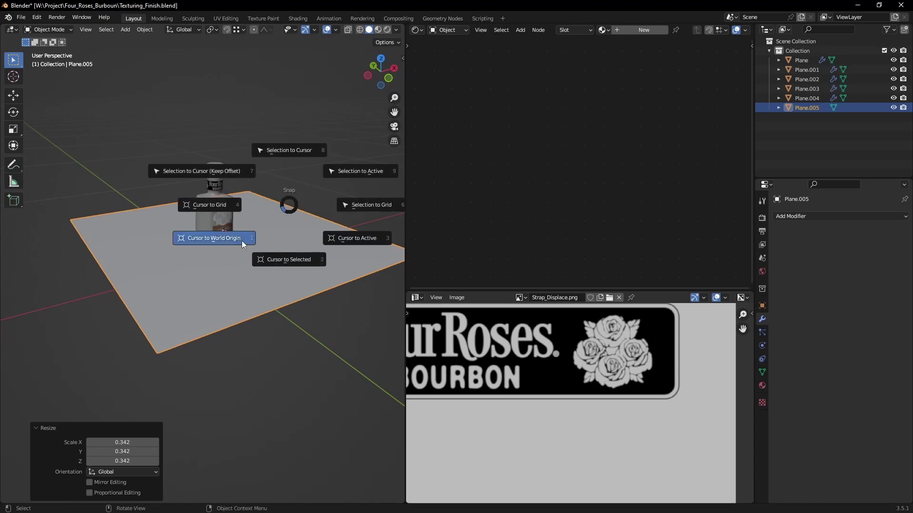
key("shift+s")
left_click(289, 199)
Stretch the floor plane along the X axis to about 1.31 m wide
middle_click_drag(290, 198, 289, 273)
key("s")
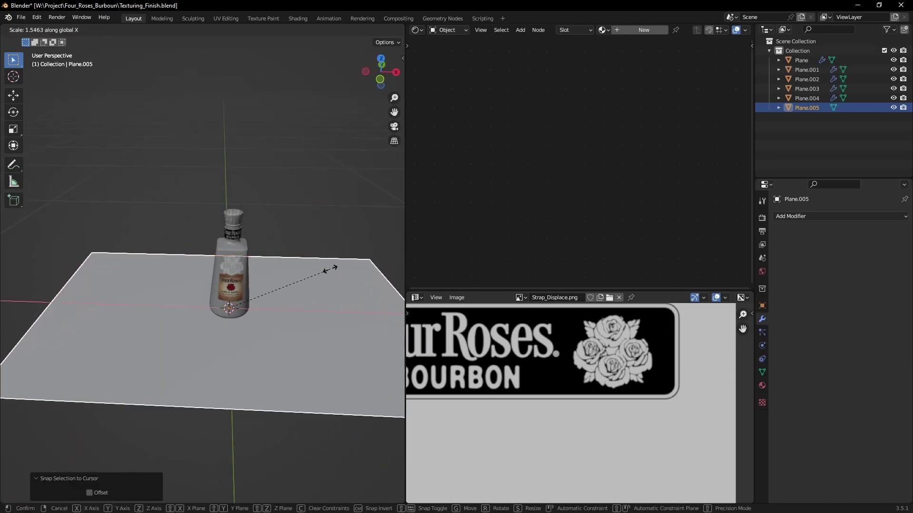
left_click(352, 264)
Extrude the floor plane's back edge upward along Z by about 0.59 m to form a backdrop wall
scroll(228, 278, "down", 3)
middle_click_drag(135, 280, 225, 230)
scroll(186, 284, "up", 3)
key("Tab")
key("2")
left_click(169, 260)
scroll(168, 260, "down", 3)
key("e")
key("z")
left_click(265, 189)
scroll(220, 274, "up", 3)
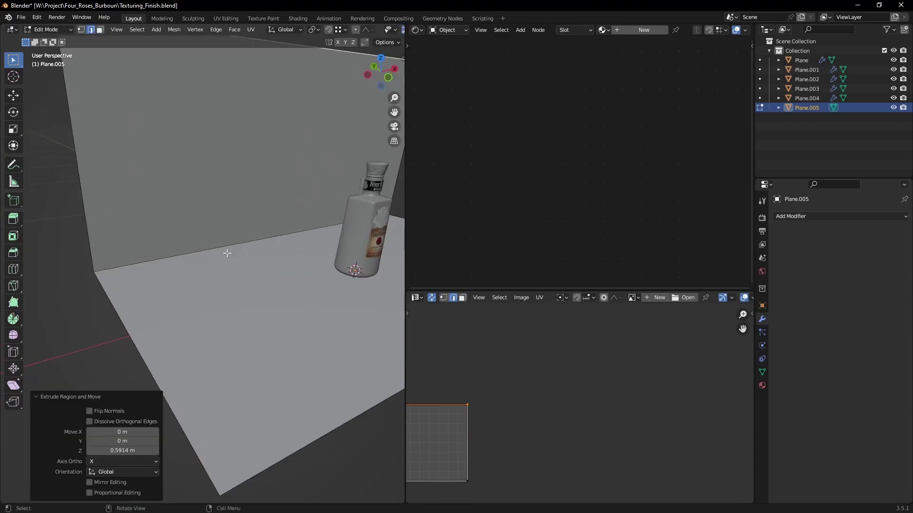
Bevel the edge between floor and wall with 12 segments and a width of about 0.67 m
left_click(229, 256)
scroll(248, 269, "down", 1)
middle_click_drag(247, 268, 185, 300, "shift")
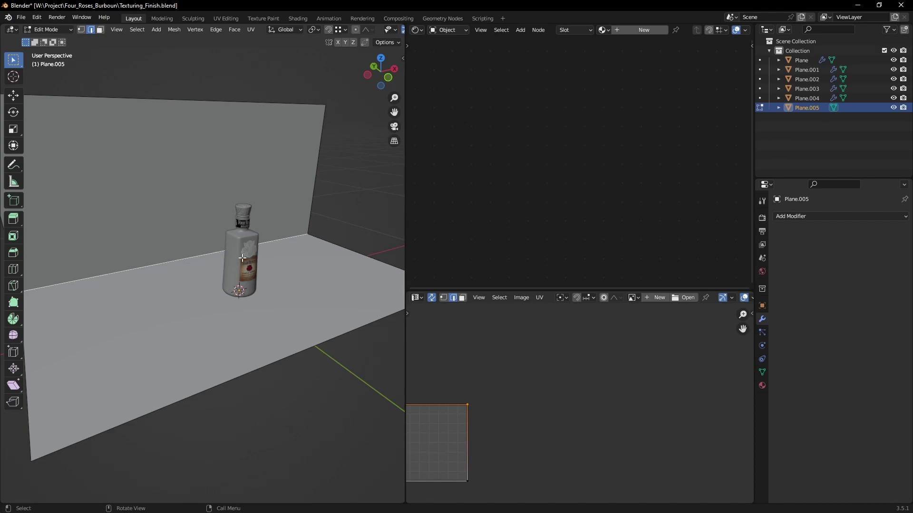
middle_click_drag(209, 270, 257, 302)
key("ctrl+b")
scroll(290, 329, "up", 8)
scroll(318, 346, "up", 5)
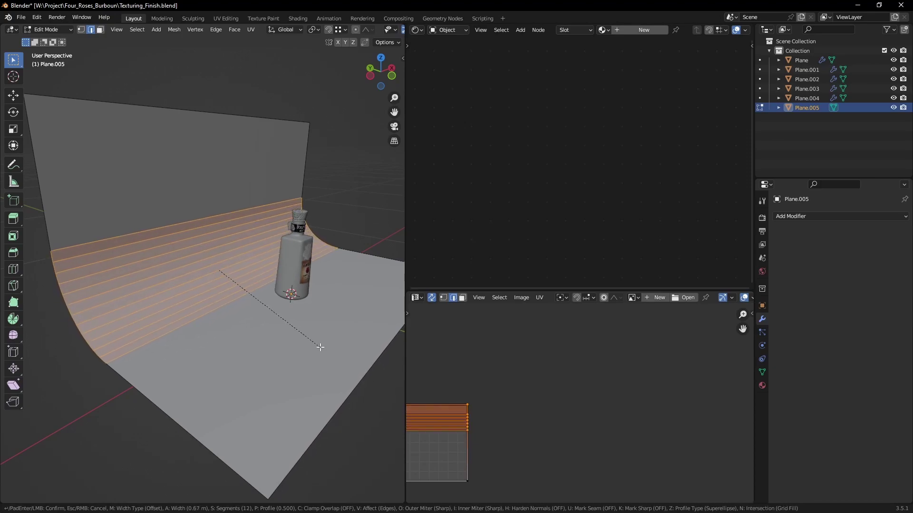
left_click(321, 348)
Return to Object Mode and shade the curved backdrop smooth
middle_click_drag(336, 327, 296, 287)
key("Tab")
right_click(297, 287)
left_click(298, 287)
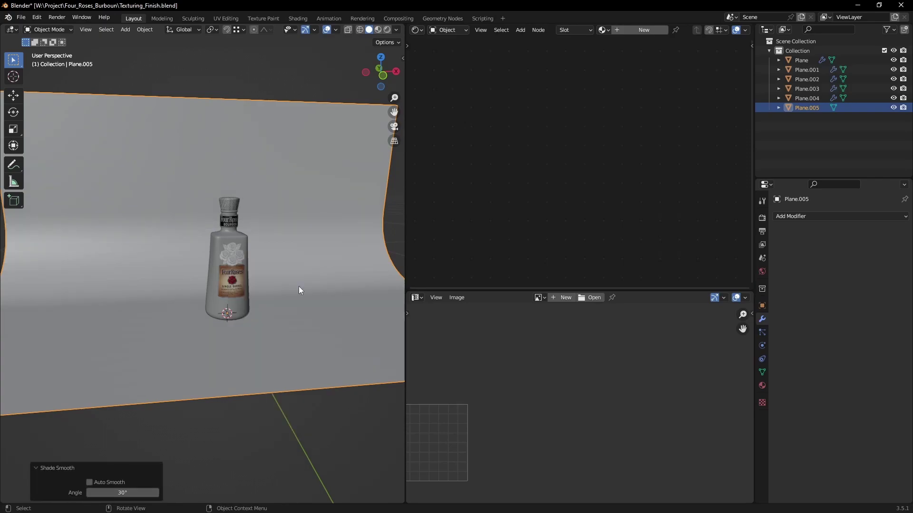
Give the backdrop a new material with a grey base color of value about 0.514 and Specular 0
left_click(762, 385)
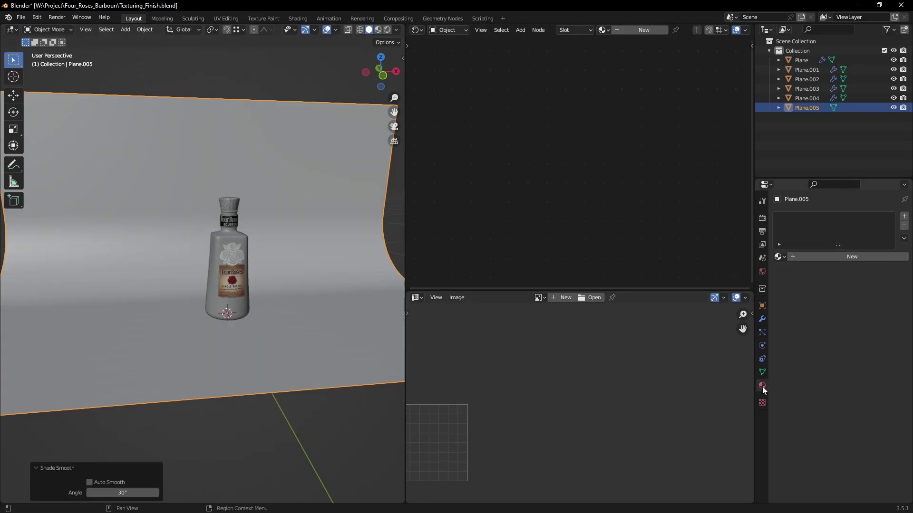
left_click(843, 256)
scroll(698, 170, "up", 4)
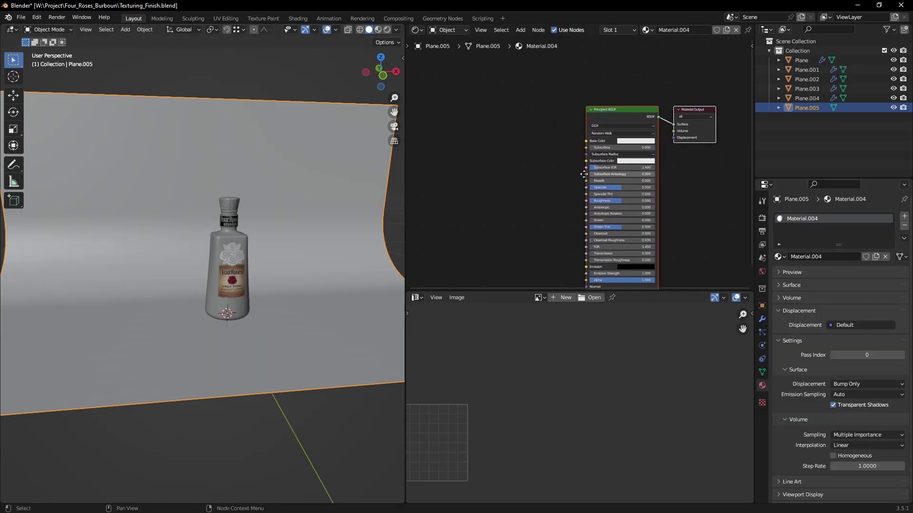
left_click(555, 130)
left_click_drag(576, 110, 559, 110)
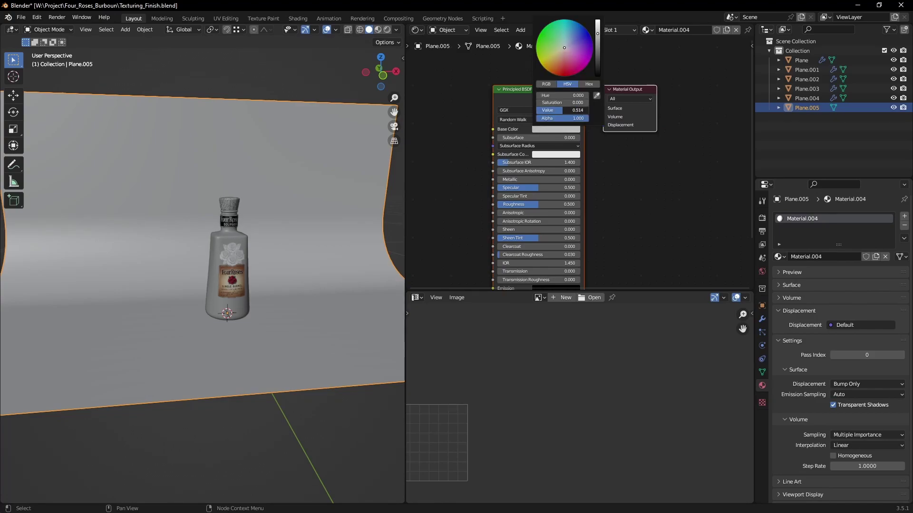
left_click_drag(544, 188, 499, 188)
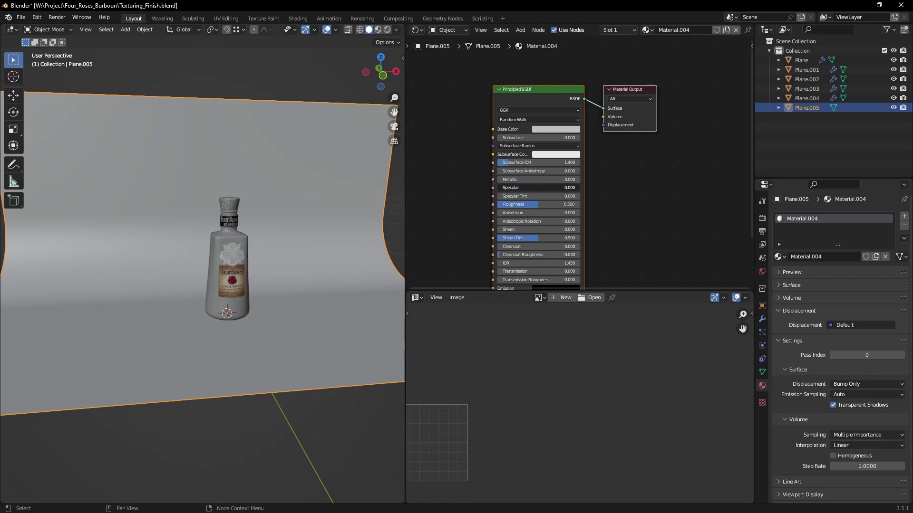
Frame the bottle against the backdrop and switch the viewport to rendered shading
scroll(335, 218, "down", 3)
mouse_move(282, 254)
middle_mouse_down()
mouse_move(299, 248)
mouse_move(279, 264)
middle_mouse_up()
scroll(304, 246, "up", 4)
scroll(289, 265, "up", 1)
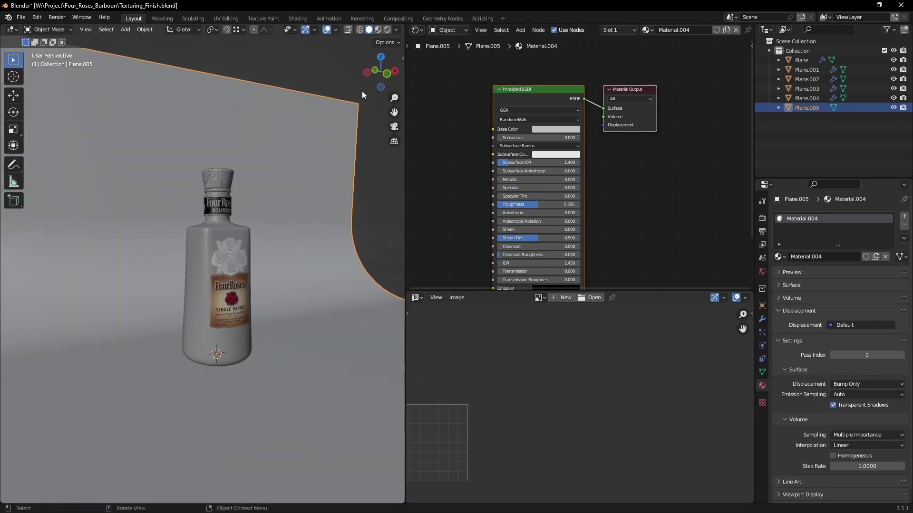
left_click(387, 30)
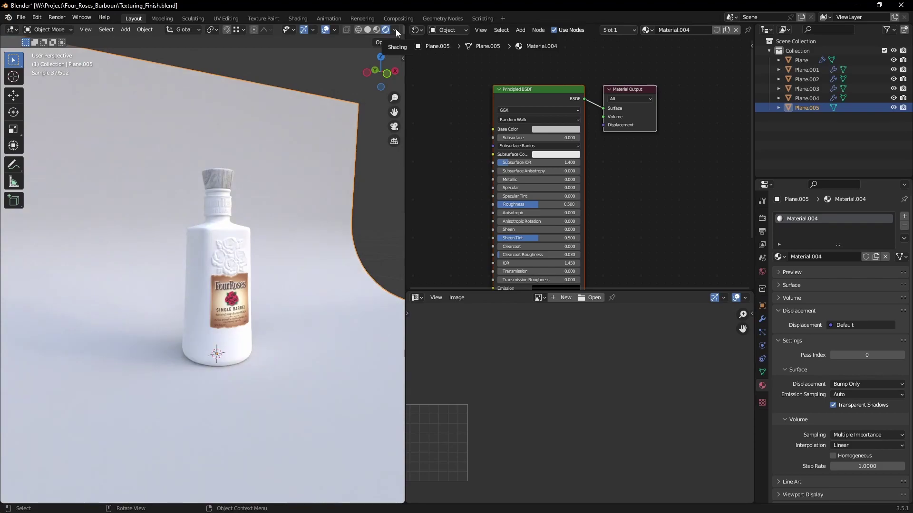
Try the first two studio HDRIs as viewport lighting and settle on the fourth one, the room interior
left_click(395, 31)
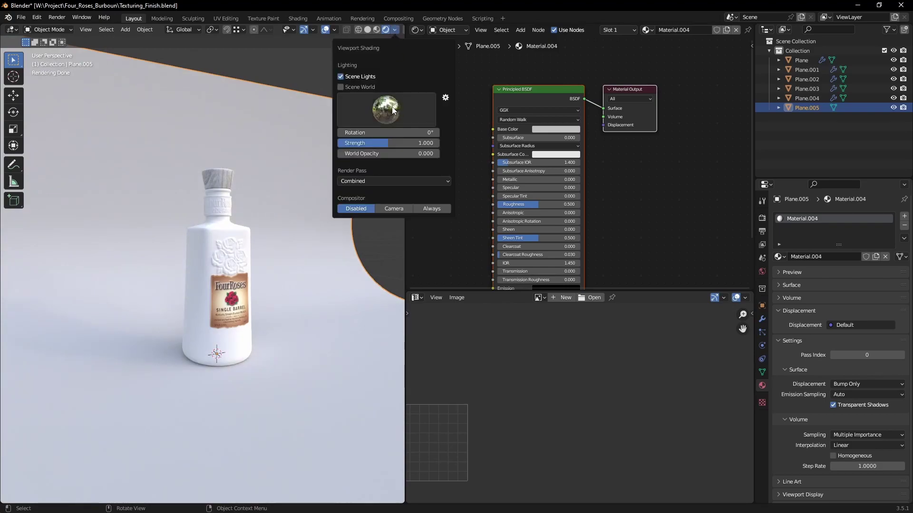
left_click(401, 118)
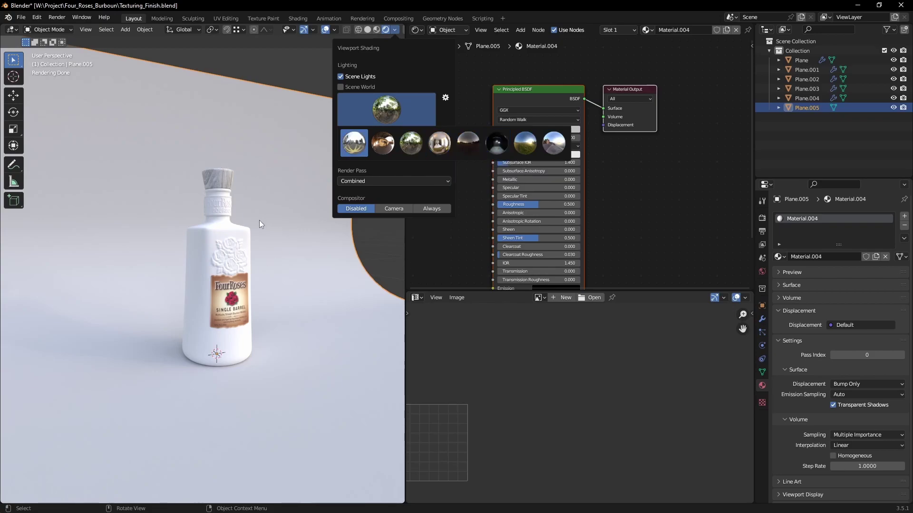
left_click(361, 148)
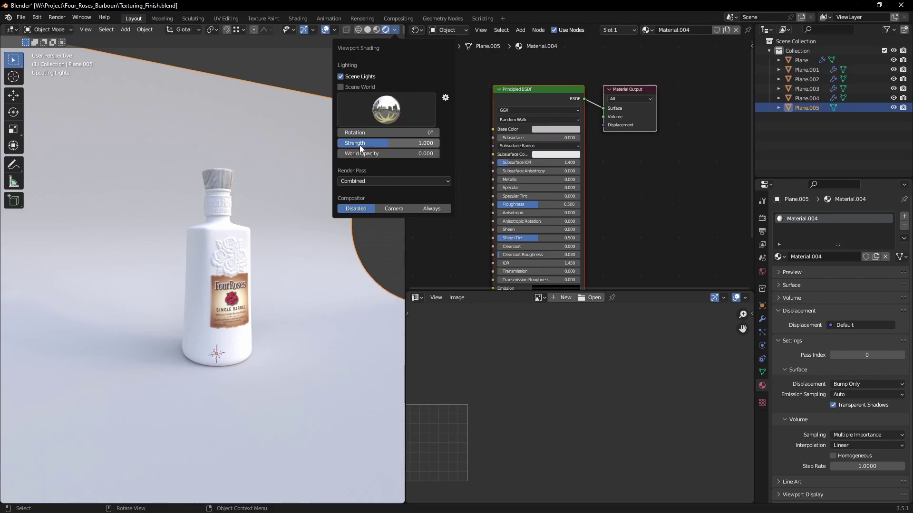
left_click(386, 113)
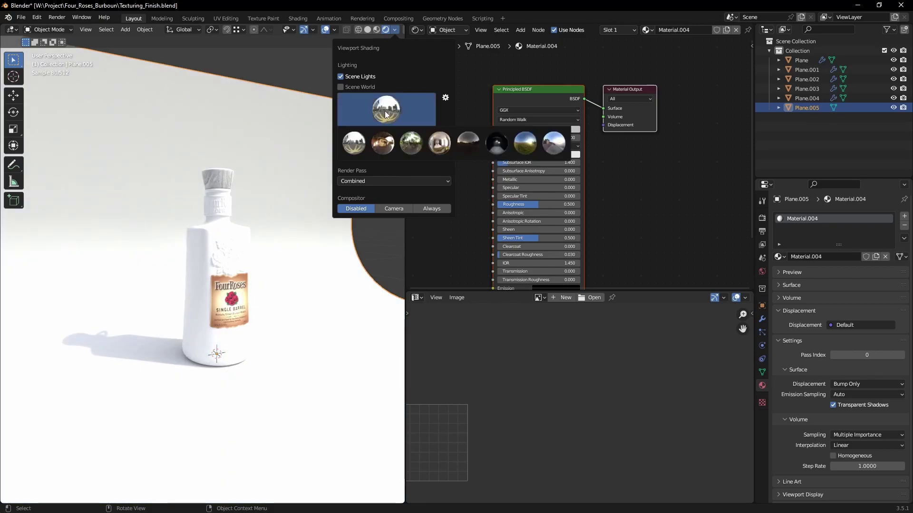
left_click(389, 148)
left_click(386, 113)
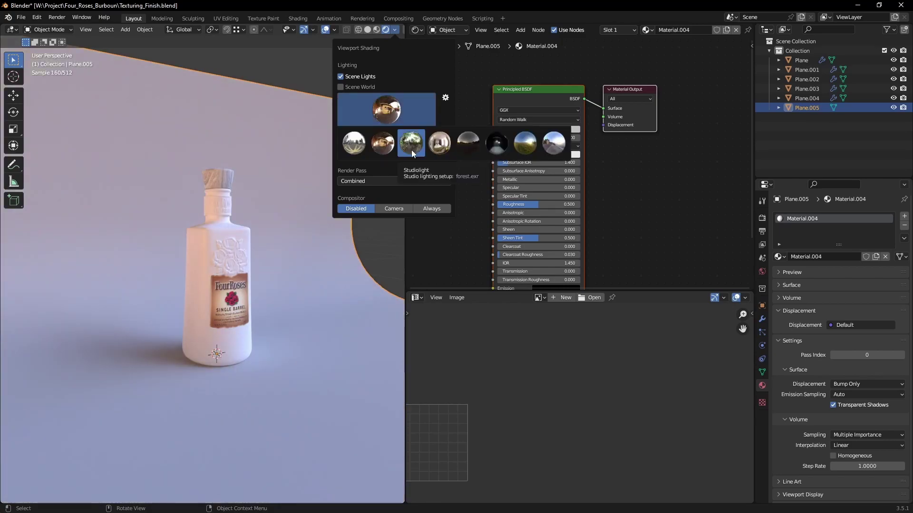
left_click(442, 148)
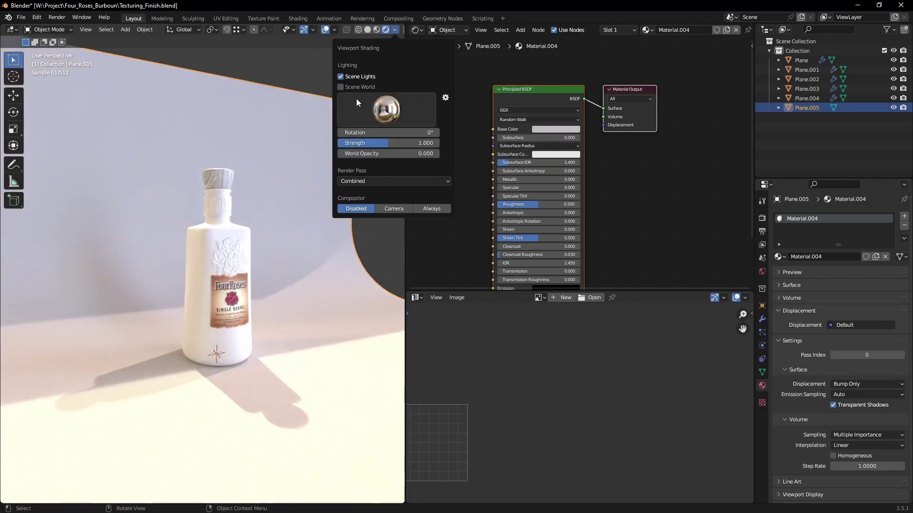
In the render color management, set the view transform to Filmic and the look to Medium Contrast
mouse_move(280, 312)
middle_mouse_down()
mouse_move(181, 306)
mouse_move(147, 360)
mouse_move(238, 304)
mouse_move(204, 298)
middle_mouse_up()
scroll(199, 300, "up", 4)
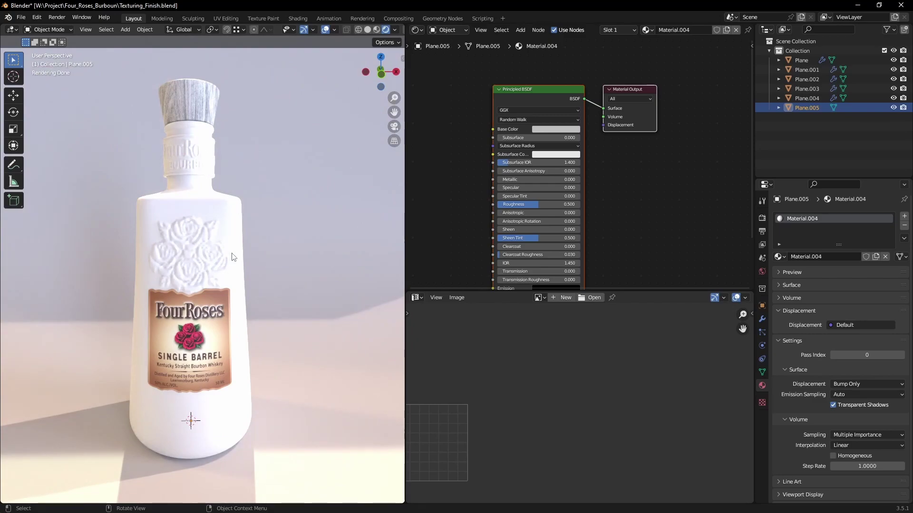
left_click(762, 218)
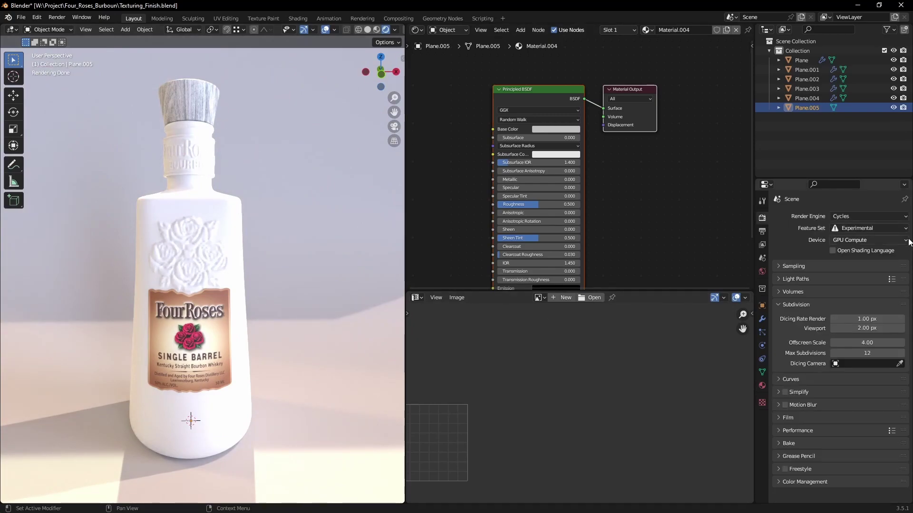
left_click(804, 481)
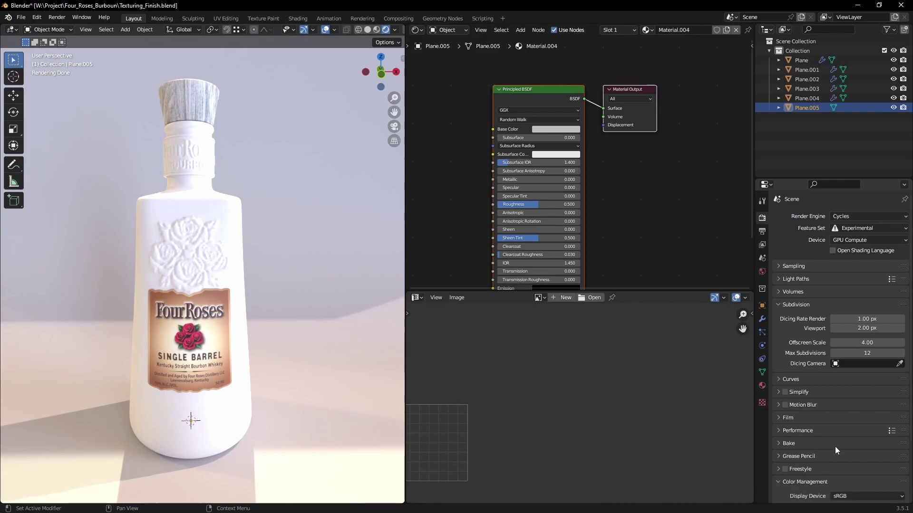
scroll(827, 446, "down", 4)
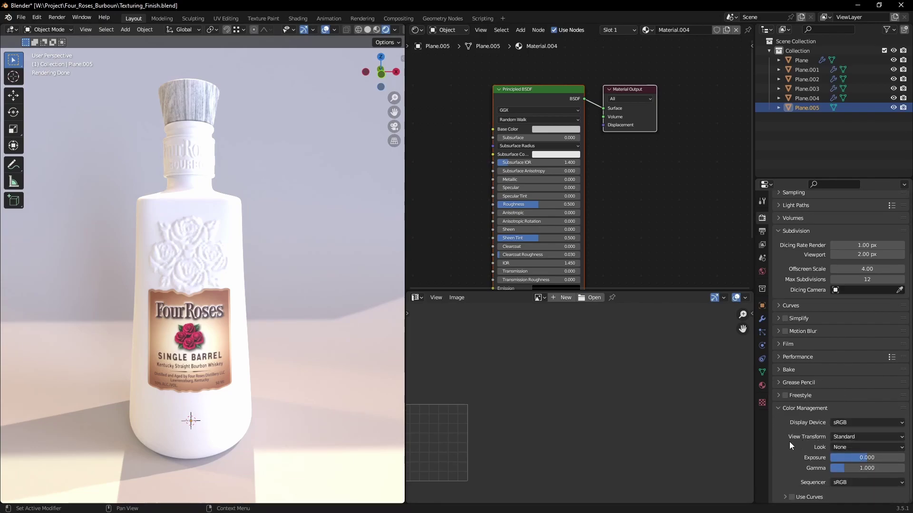
left_click(856, 438)
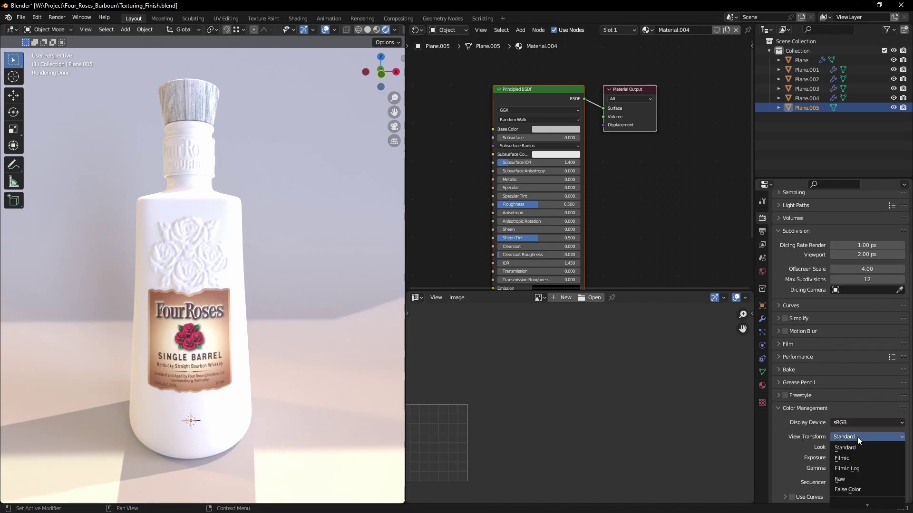
left_click(862, 460)
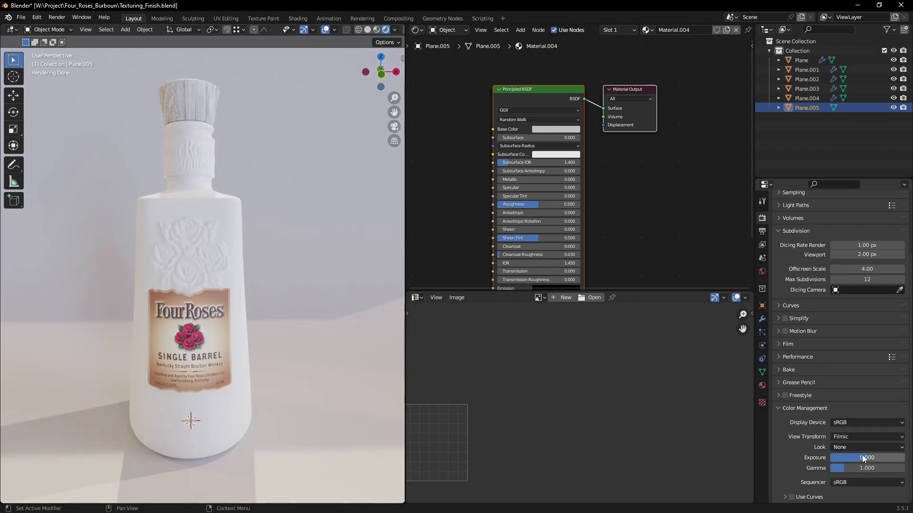
middle_click_drag(192, 352, 249, 339)
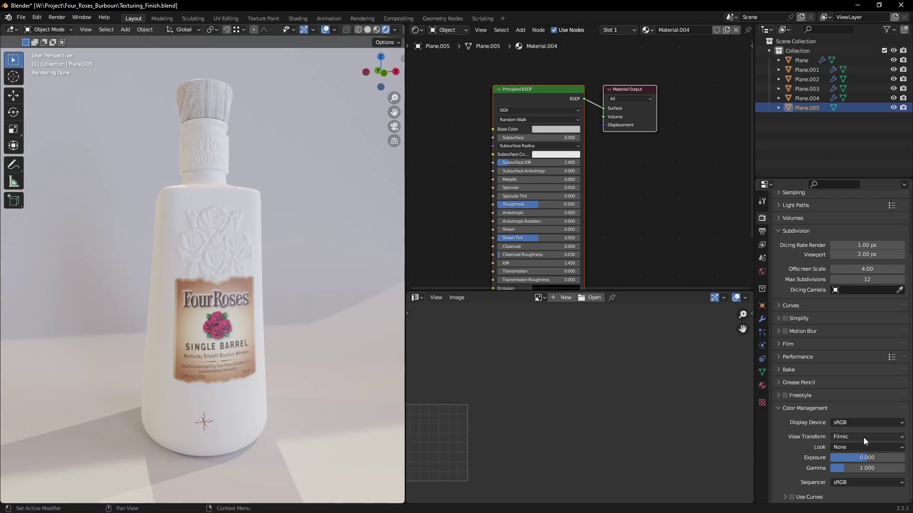
left_click(856, 448)
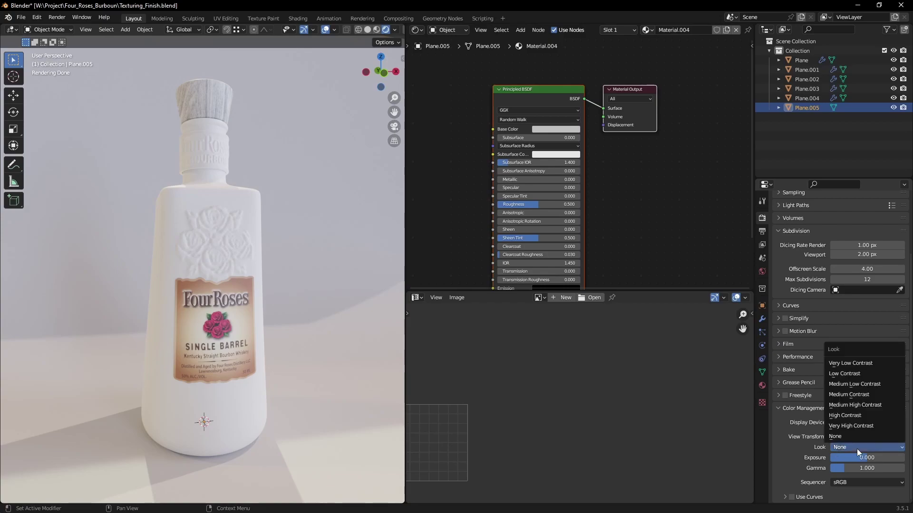
left_click(867, 397)
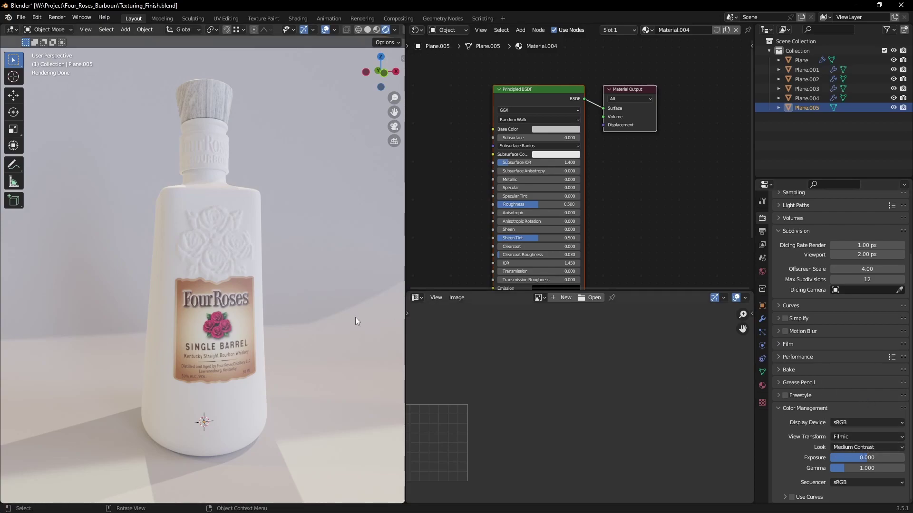
Set the 3D view's focal length to 80 mm and reframe the bottle against the backdrop
middle_click_drag(299, 309, 236, 310)
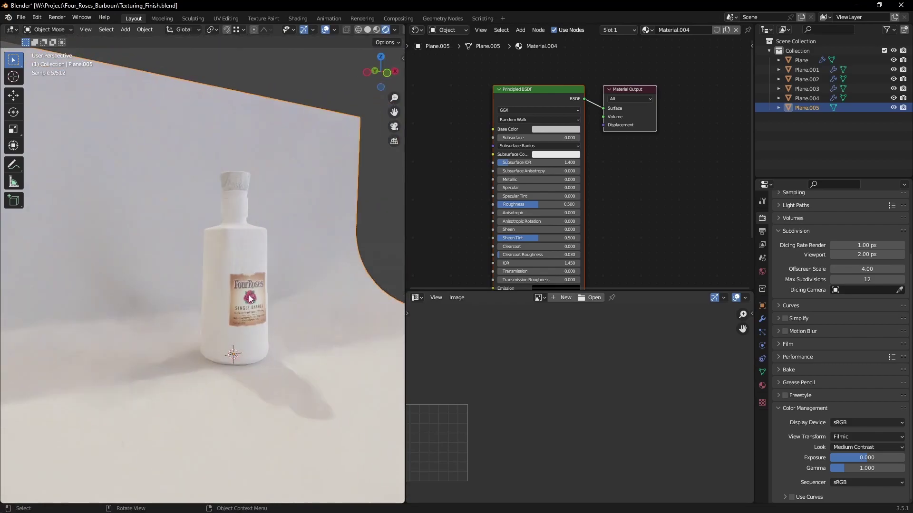
scroll(246, 259, "down", 1)
mouse_move(256, 281)
middle_mouse_down()
mouse_move(237, 282)
mouse_move(258, 281)
mouse_move(266, 293)
mouse_move(264, 285)
middle_mouse_up()
scroll(259, 282, "up", 2)
key("n")
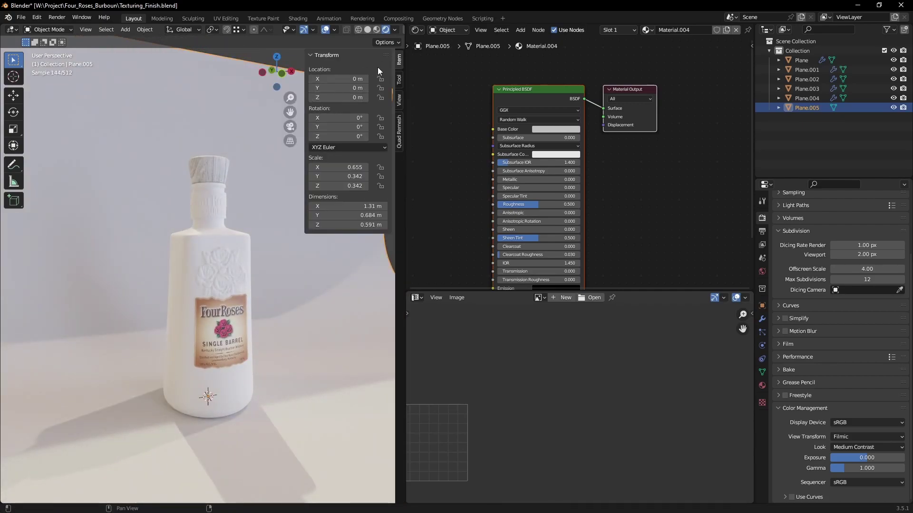
left_click(400, 99)
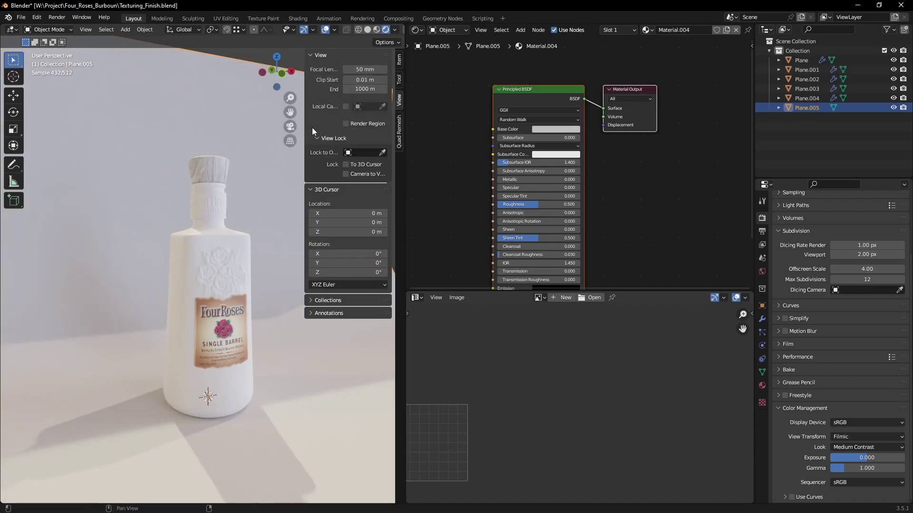
left_click(364, 69)
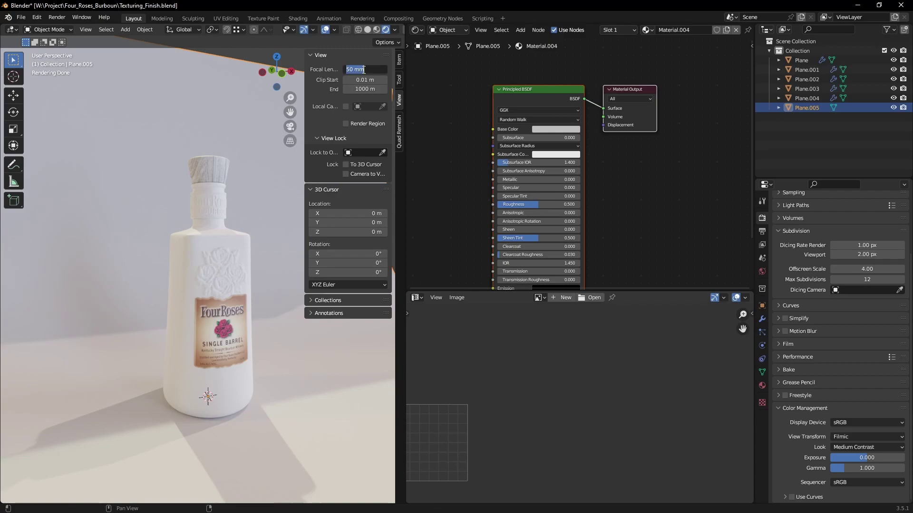
type("80")
key("Return")
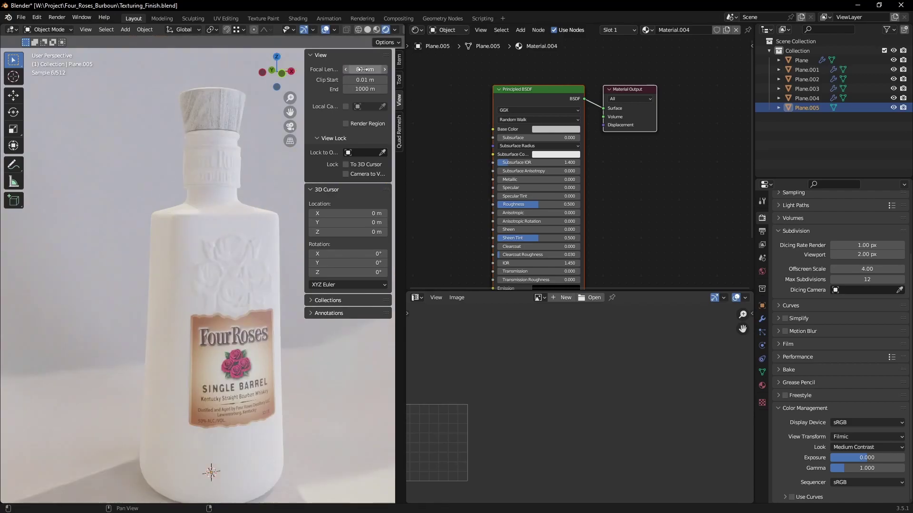
scroll(230, 279, "down", 3)
middle_click_drag(229, 279, 259, 283)
key("n")
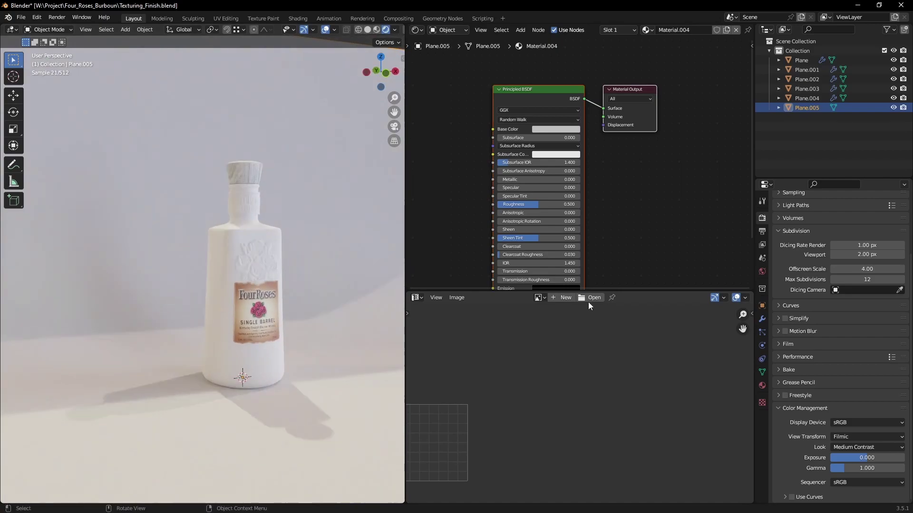
Join the shader editor with the empty image editor below it, extending the node workspace, and reframe the nodes
right_click(655, 292)
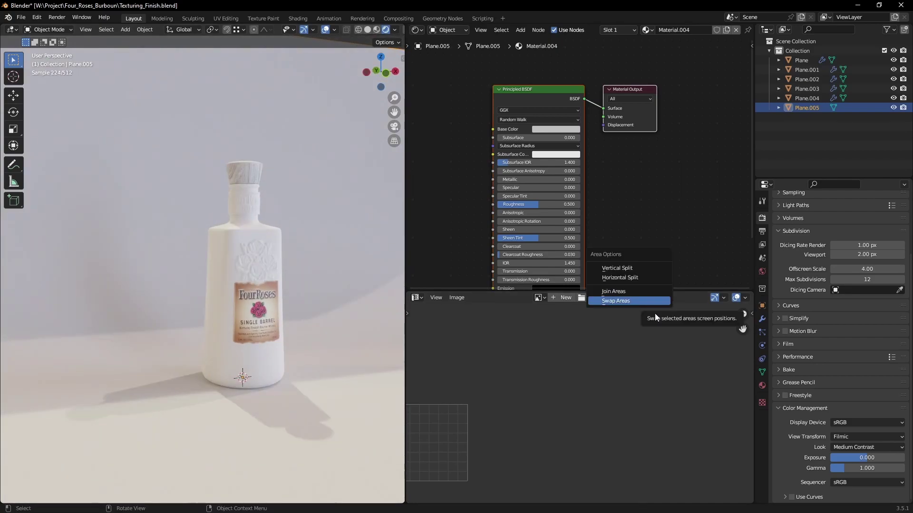
left_click(646, 292)
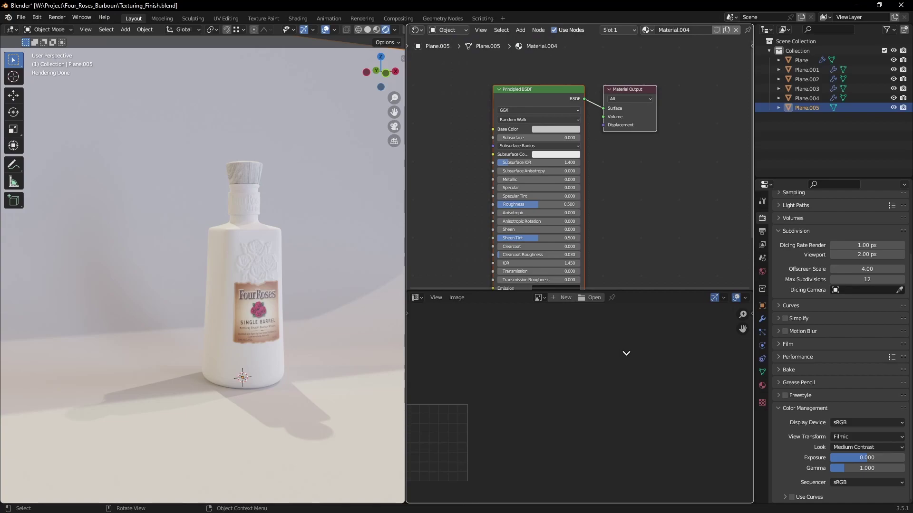
left_click(624, 353)
scroll(610, 280, "down", 4)
middle_click_drag(623, 281, 669, 263)
scroll(668, 263, "up", 4)
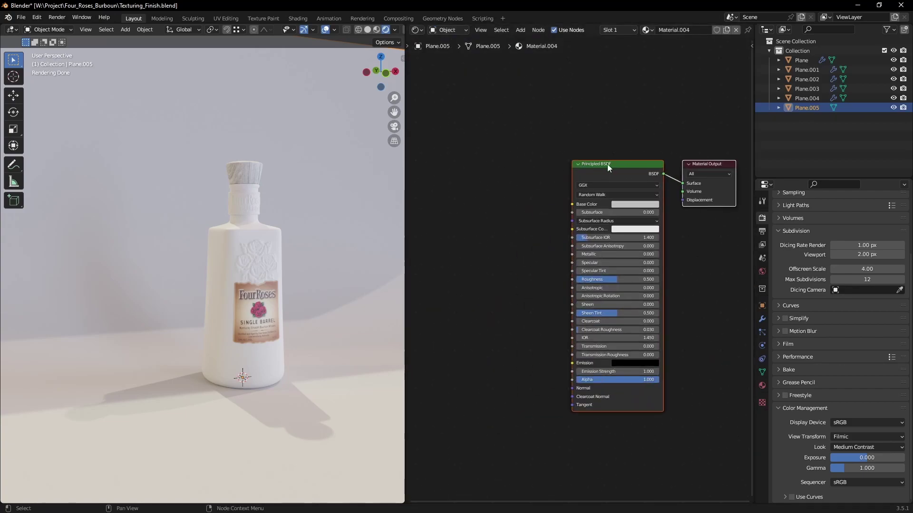
In the bottle cap's material, move the texture nodes aside and disconnect Cap_Bump.jpg from the shader's Base Color
left_click(249, 168)
scroll(253, 170, "up", 4)
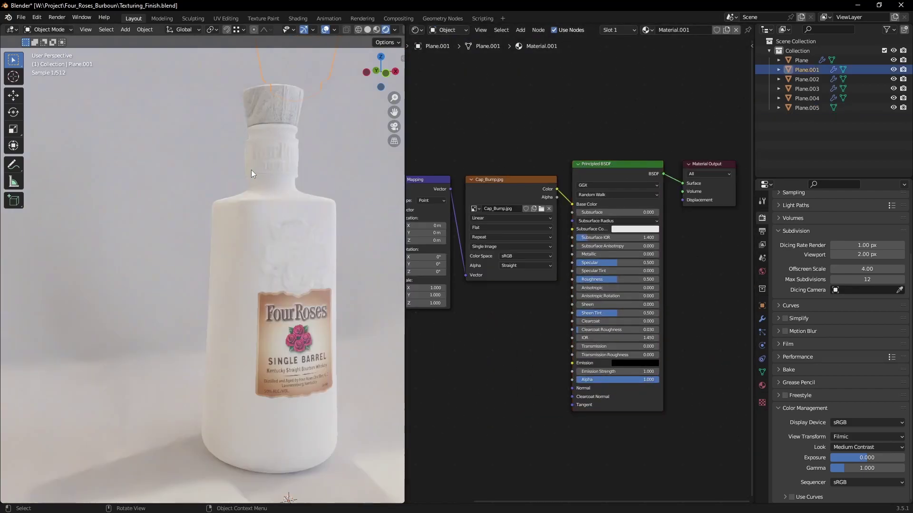
middle_click_drag(309, 163, 240, 199, "shift")
scroll(233, 196, "down", 2)
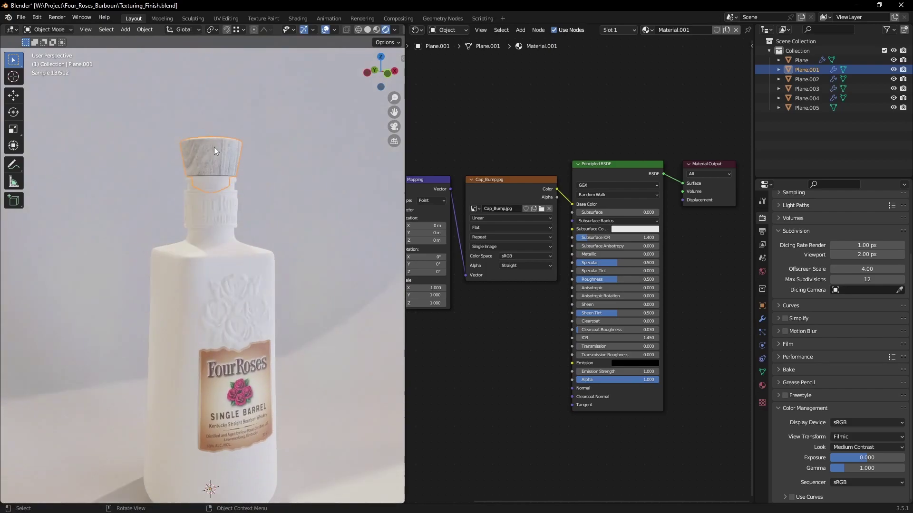
left_click(258, 395)
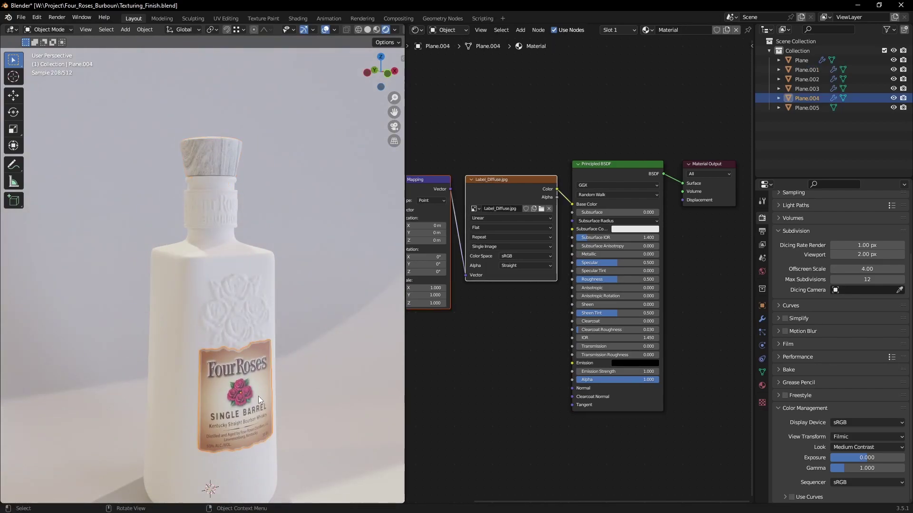
left_click(208, 145)
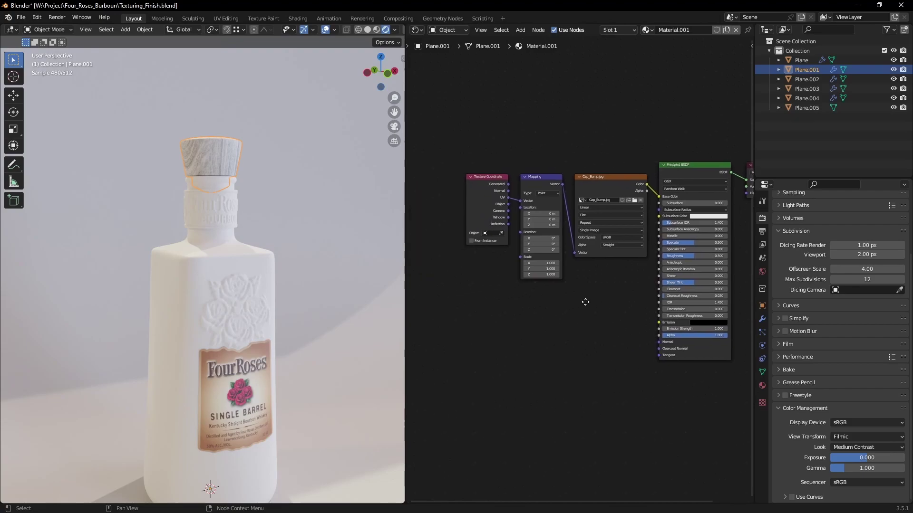
scroll(481, 152, "up", 2)
left_click_drag(629, 187, 521, 299)
right_click_drag(606, 200, 595, 288, "ctrl")
middle_click_drag(594, 291, 601, 221)
scroll(603, 218, "up", 3)
Add a Bump node, feed Cap_Bump.jpg's Color into its Height, and connect its Normal output to the Principled BSDF
key("shift+a")
type("bump")
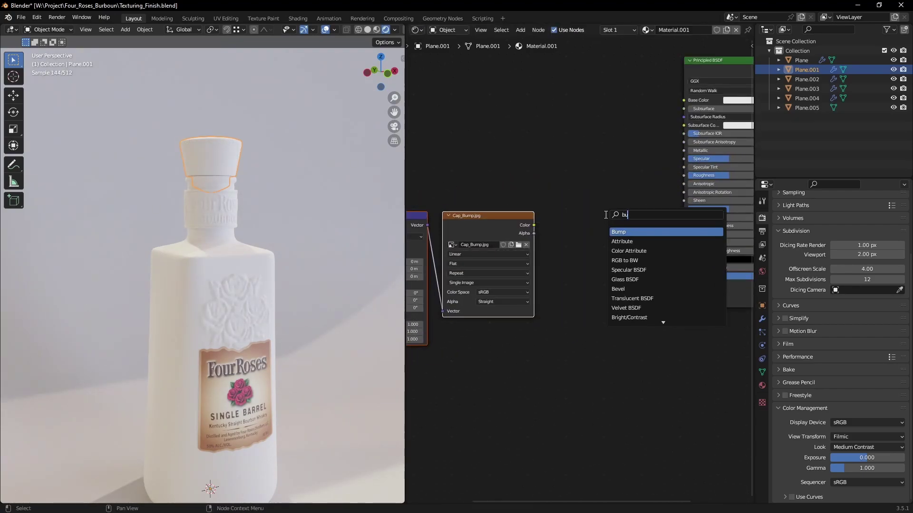
key("Return")
left_click(586, 232)
left_click_drag(534, 225, 586, 275)
middle_click_drag(623, 264, 552, 247)
scroll(557, 244, "up", 3)
left_click_drag(570, 216, 624, 275)
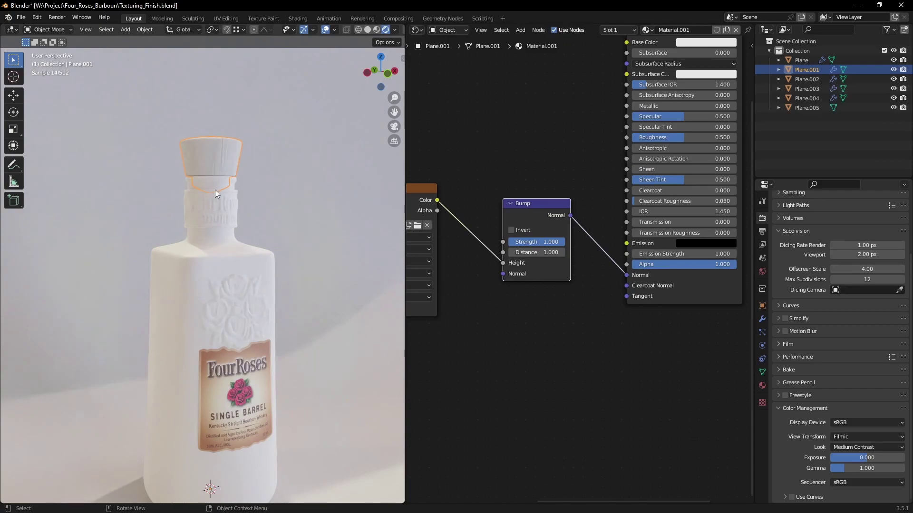
Keep the cap's Bump Strength at 1 and set its Distance to 0.001
scroll(215, 179, "up", 8)
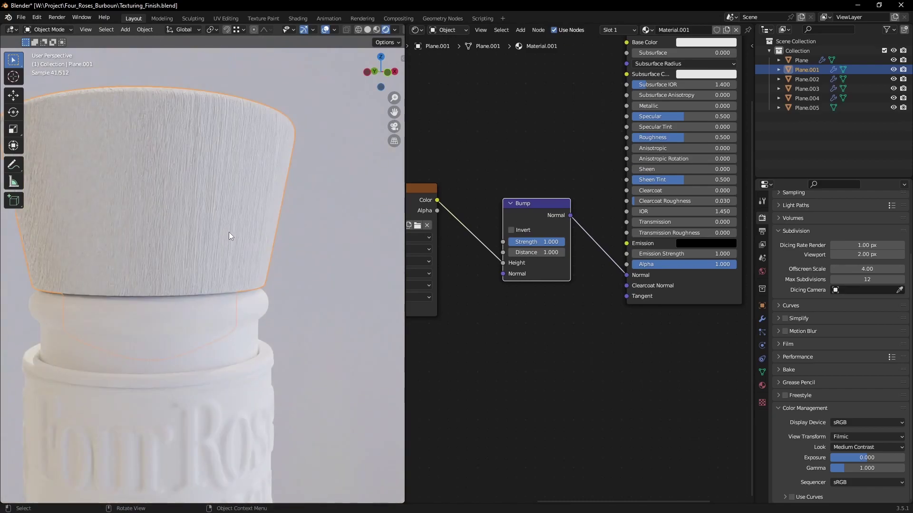
middle_click_drag(200, 166, 239, 237, "shift")
scroll(580, 301, "up", 1)
middle_click_drag(534, 301, 602, 365)
scroll(581, 311, "up", 4)
scroll(603, 365, "up", 5)
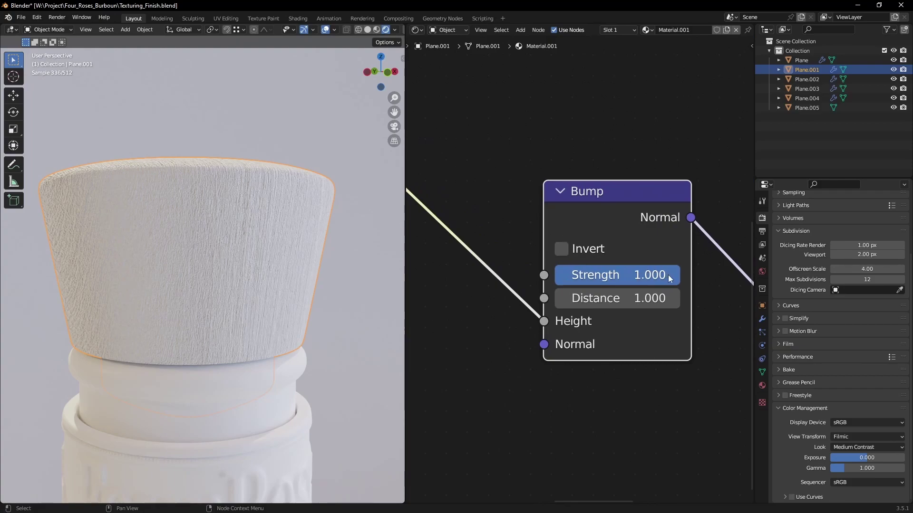
mouse_move(671, 277)
left_mouse_down()
mouse_move(577, 277)
mouse_move(680, 277)
left_mouse_up()
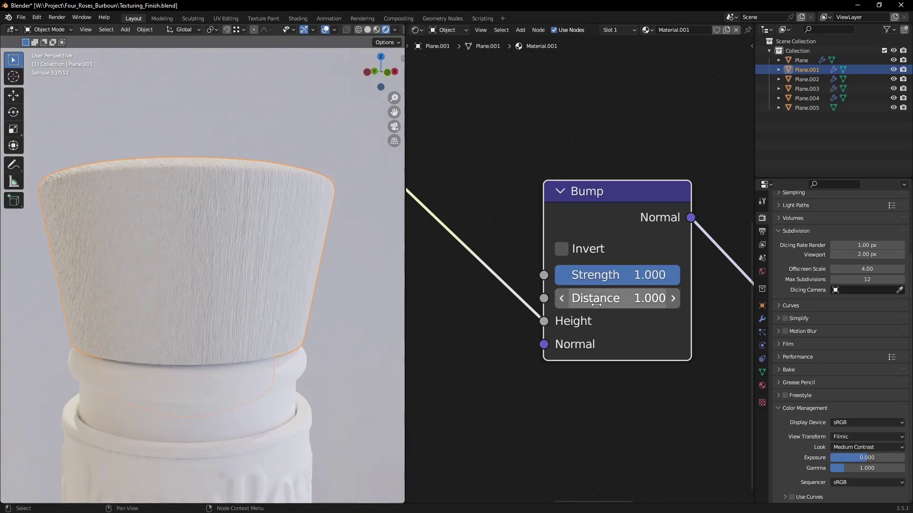
left_click(628, 300)
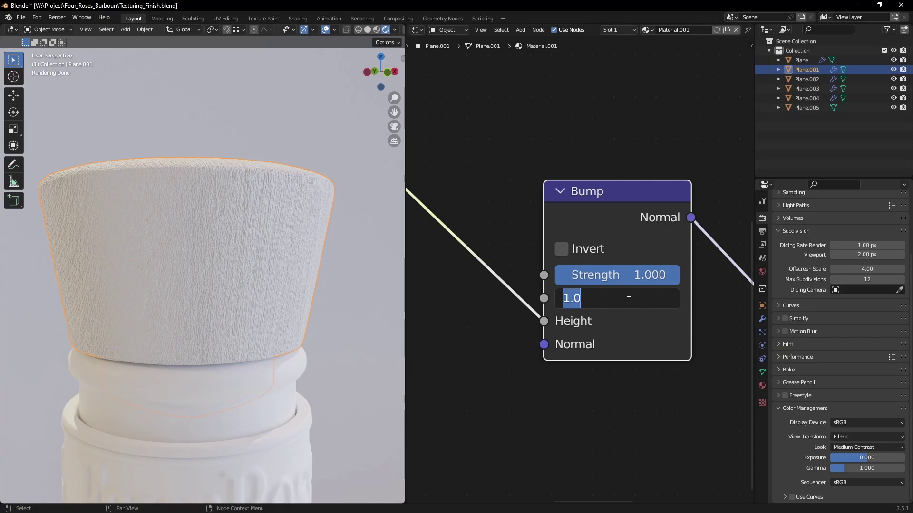
type("0.001")
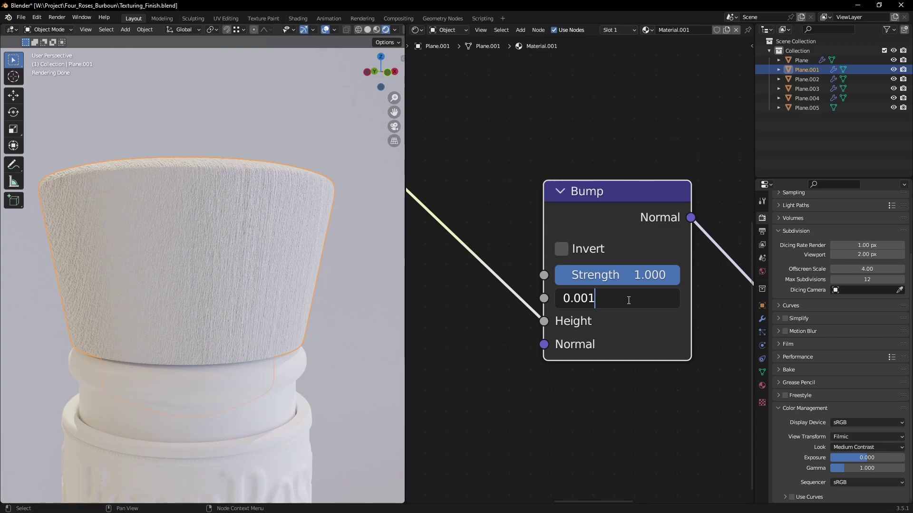
key("Return")
Lower the cap's Bump Distance to 0.0002 and check the wood grain up close
left_click(628, 299)
left_click_drag(611, 301, 591, 303)
type("0")
type("2")
key("Return")
scroll(287, 247, "down", 4)
middle_click_drag(221, 296, 198, 286)
key("KP_Decimal")
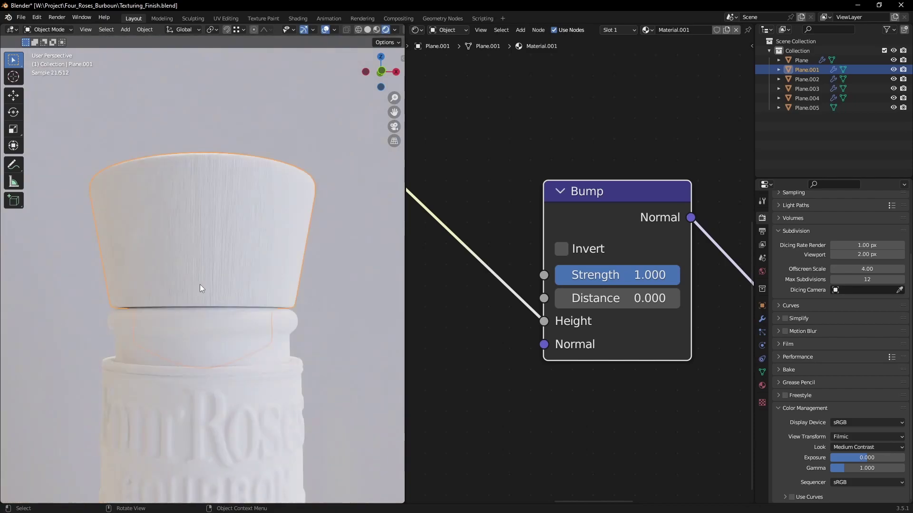
middle_click_drag(257, 267, 187, 259)
middle_click_drag(206, 226, 243, 241)
Darken the cap material's Base Color to a near-black grey with a value of about 0.033
scroll(637, 188, "down", 10)
middle_click_drag(616, 203, 552, 325)
middle_click_drag(573, 287, 507, 294)
scroll(533, 264, "up", 5)
middle_click_drag(532, 264, 522, 285)
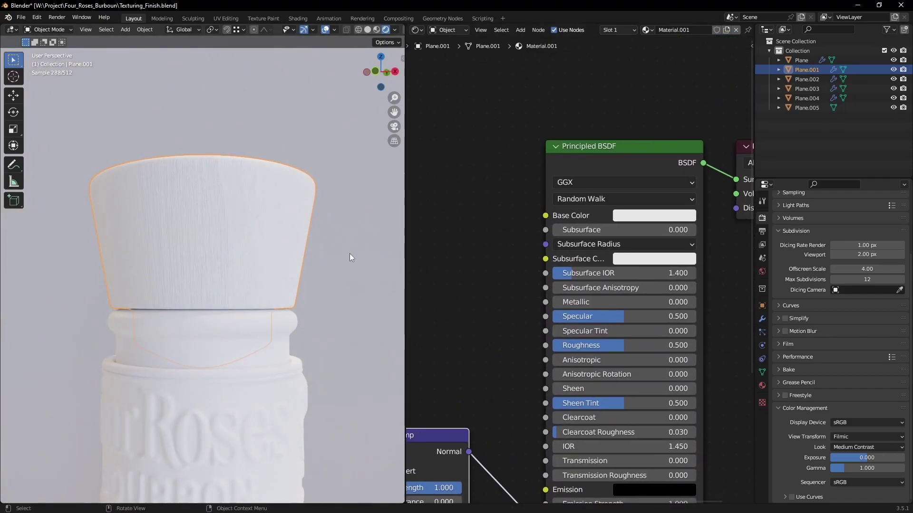
middle_click_drag(506, 320, 489, 290)
scroll(585, 266, "up", 3)
left_click(659, 165)
left_click_drag(741, 190, 742, 275)
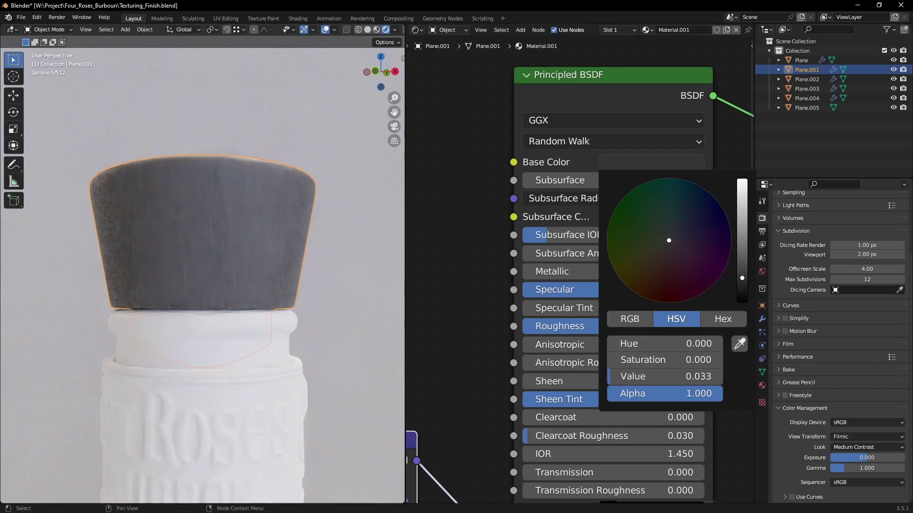
middle_click_drag(200, 243, 290, 181)
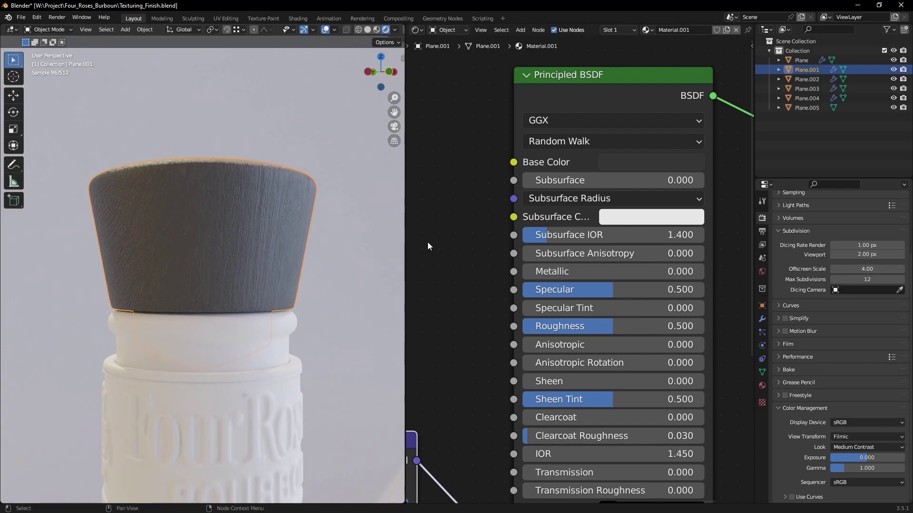
Leave the cap's Specular at 0.5 and reduce its Roughness to about 0.255
middle_click_drag(477, 303, 475, 262)
scroll(582, 252, "up", 2)
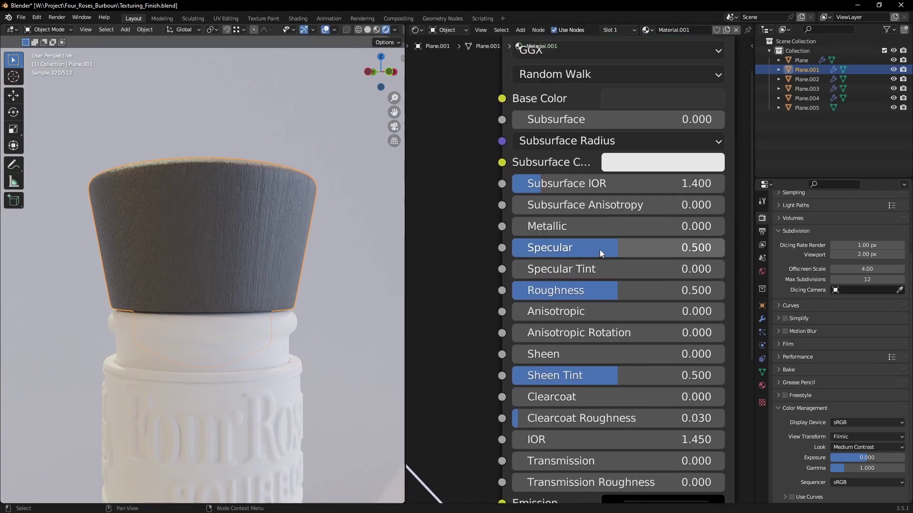
left_click(614, 250)
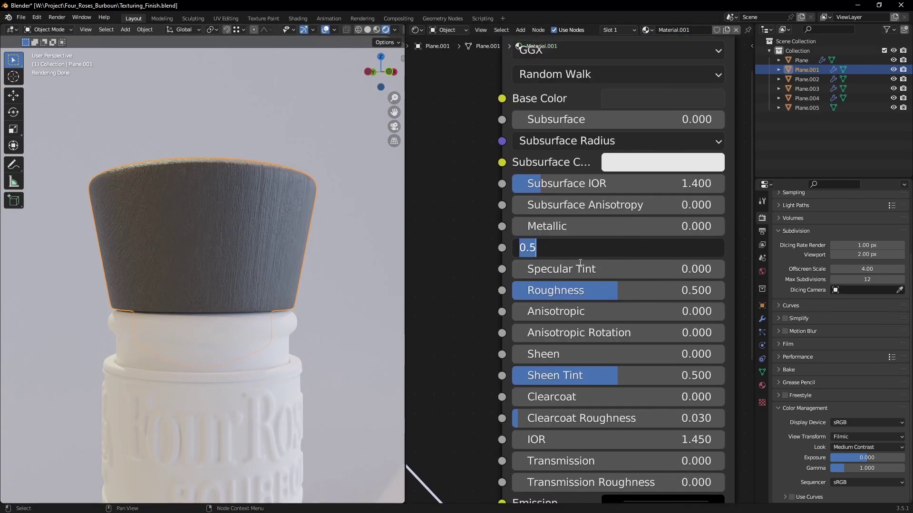
left_click(538, 265)
left_click_drag(622, 291, 570, 290)
Examine the dark cap's reflections and bumpy wood grain from several angles and distances
scroll(254, 261, "down", 3)
middle_click_drag(239, 284, 181, 306)
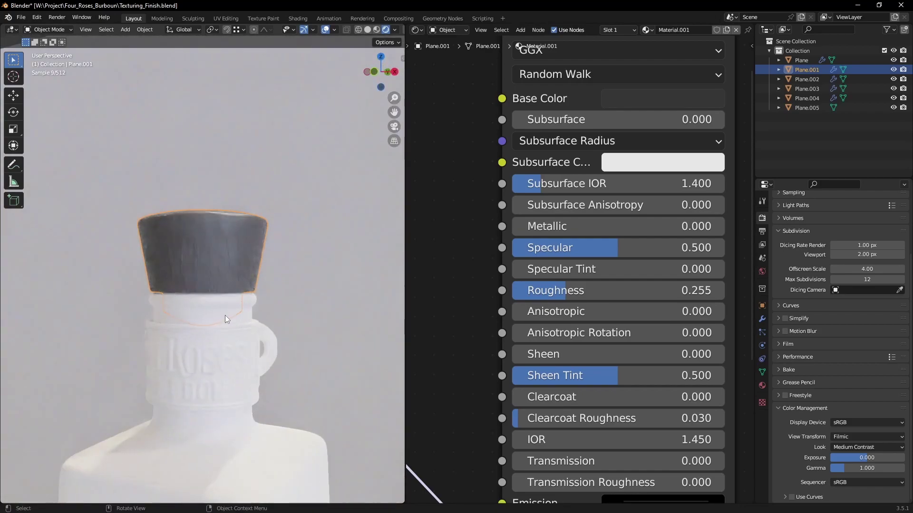
middle_click_drag(236, 316, 218, 295)
scroll(232, 275, "up", 2)
scroll(247, 250, "up", 3)
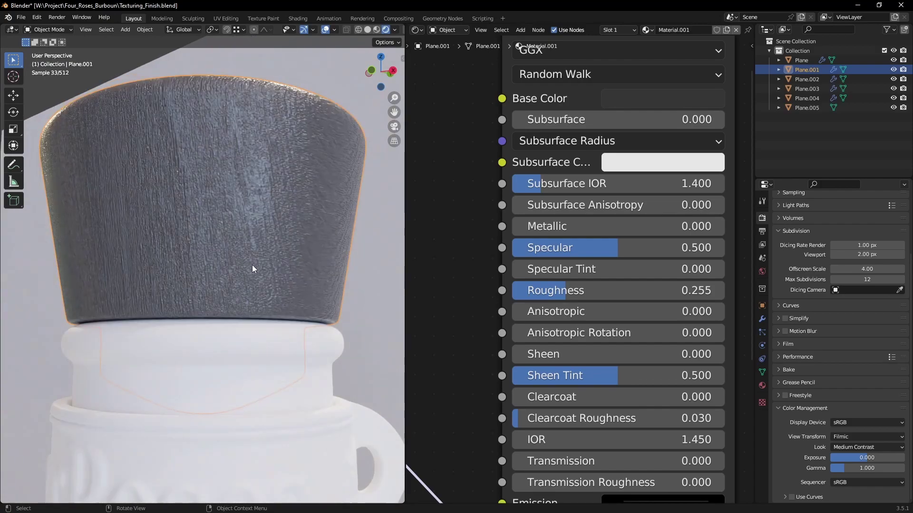
middle_click_drag(252, 263, 267, 264)
middle_click_drag(301, 231, 275, 276, "shift")
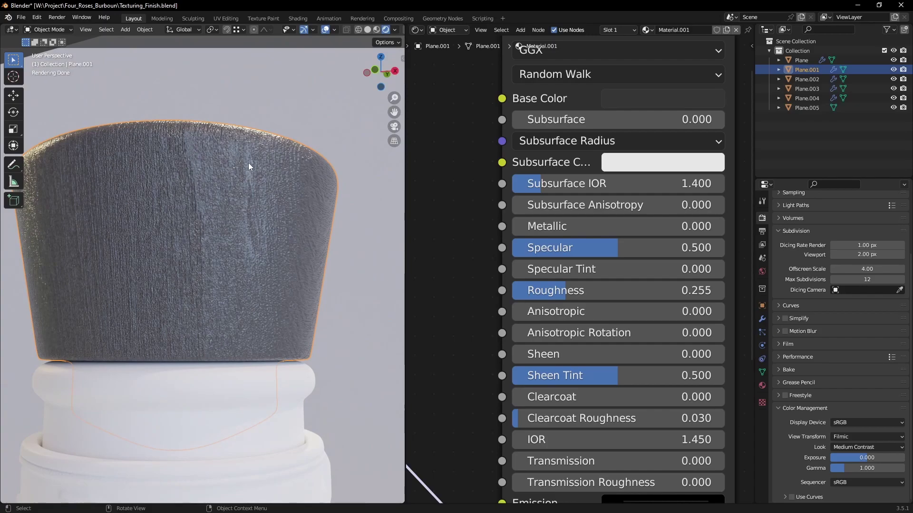
scroll(186, 232, "down", 2)
middle_click_drag(190, 245, 291, 278)
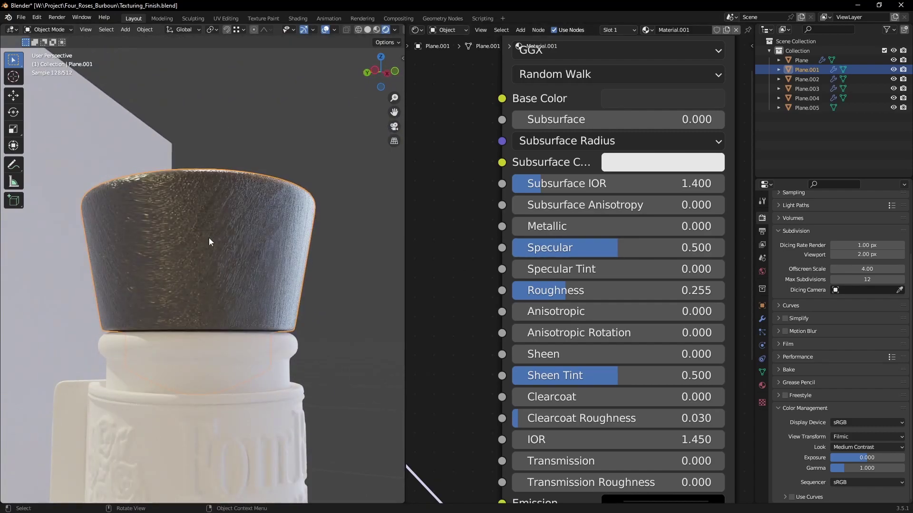
scroll(247, 292, "down", 1)
middle_click_drag(247, 292, 216, 291)
scroll(199, 292, "up", 1)
scroll(455, 348, "down", 1)
Set the cap's Bump Distance to 0.0001 and check the softened grain from another angle
middle_click_drag(439, 494, 582, 305)
scroll(561, 309, "up", 1)
left_click(489, 307)
left_click_drag(490, 307, 473, 299)
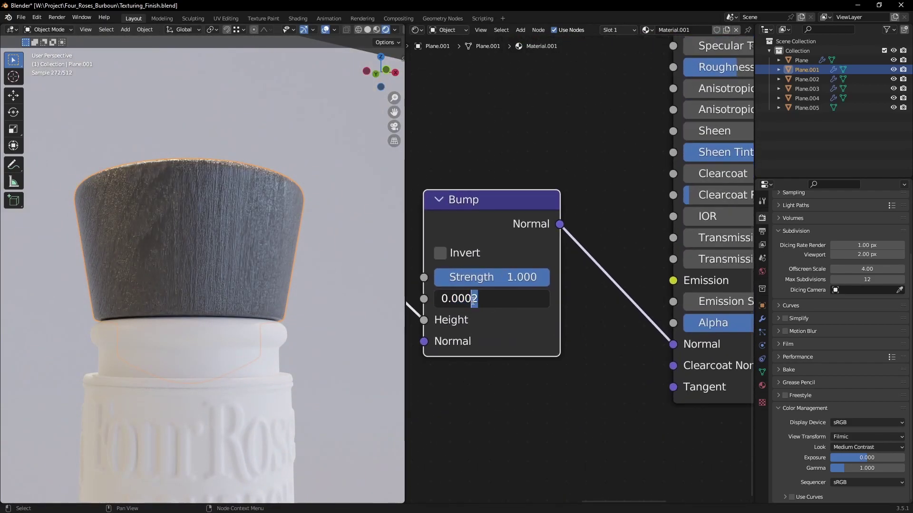
type("1")
key("Return")
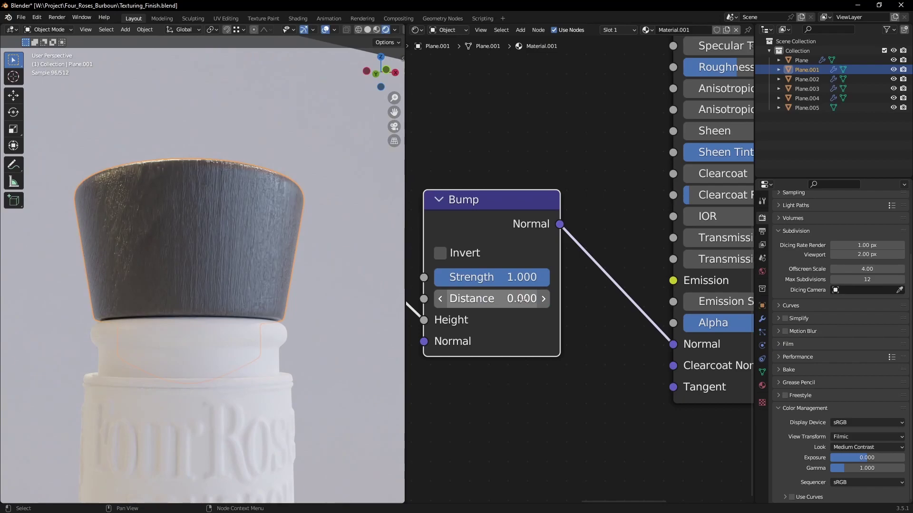
middle_click_drag(244, 279, 188, 295)
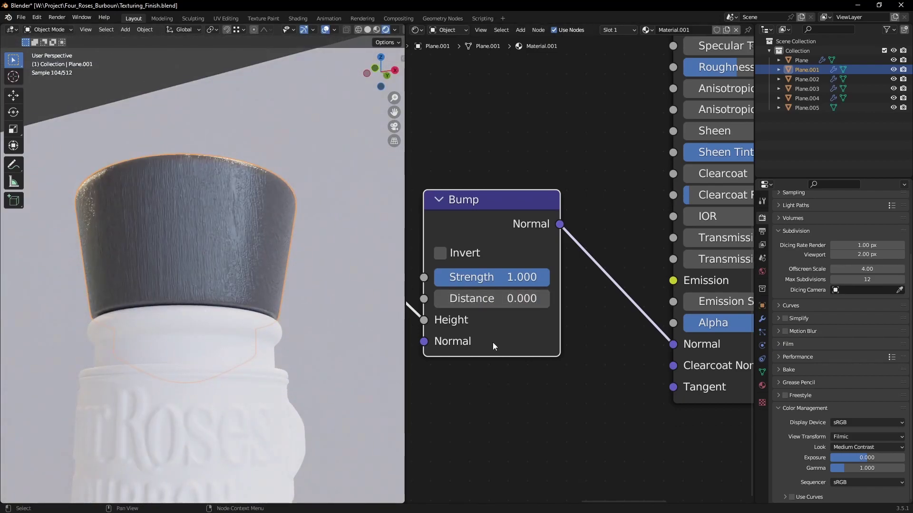
Fine-tune the cap's Bump Distance to 0.000075
left_click(490, 302)
left_click_drag(489, 303, 471, 308)
type("0075")
key("Return")
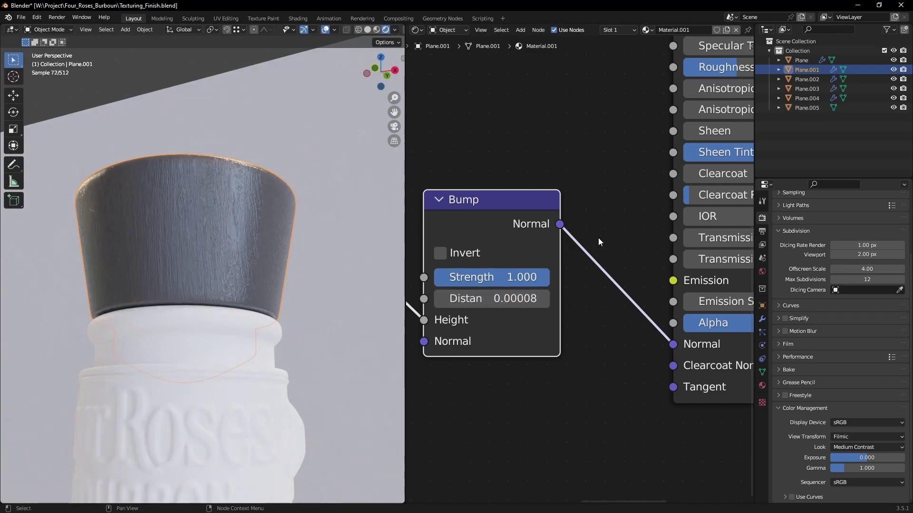
Set the cap material's Roughness to about 0.391
scroll(583, 259, "down", 4)
middle_click_drag(601, 180, 468, 365)
scroll(561, 264, "up", 3)
left_click_drag(565, 324, 594, 323)
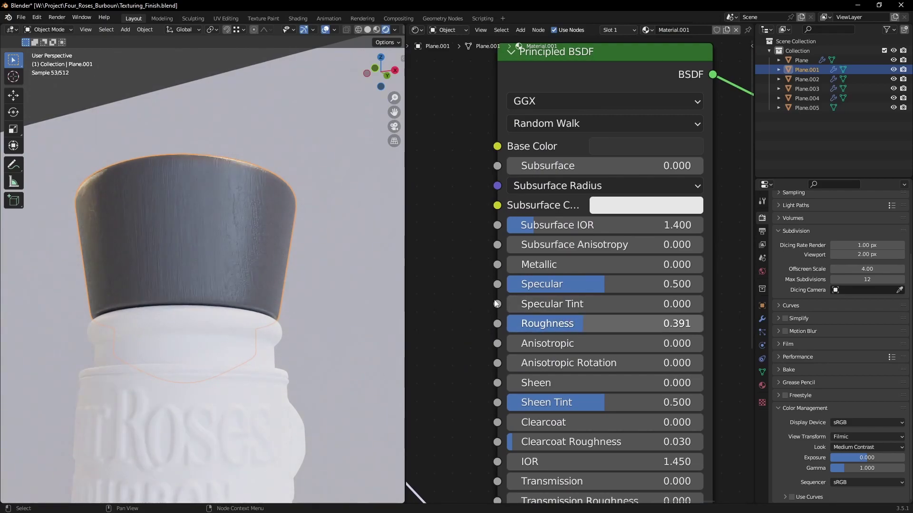
Lower the cap material's Roughness to about 0.364, then reduce it slightly more
scroll(221, 244, "down", 2)
middle_click_drag(191, 273, 234, 295)
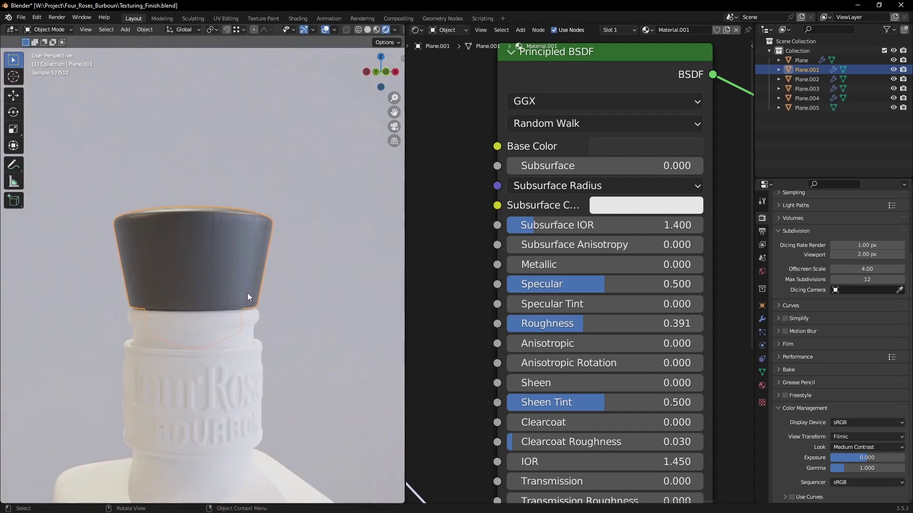
scroll(247, 293, "up", 1)
left_click_drag(570, 326, 564, 326)
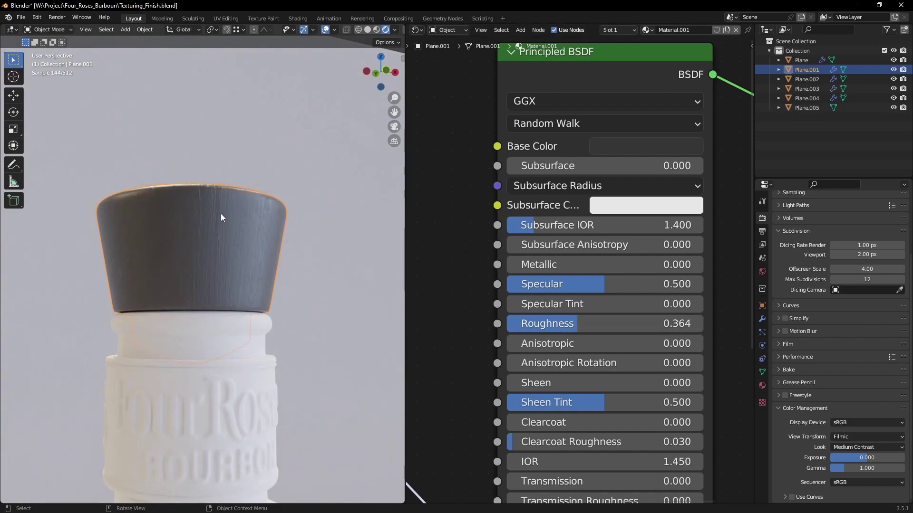
middle_click_drag(219, 255, 199, 260)
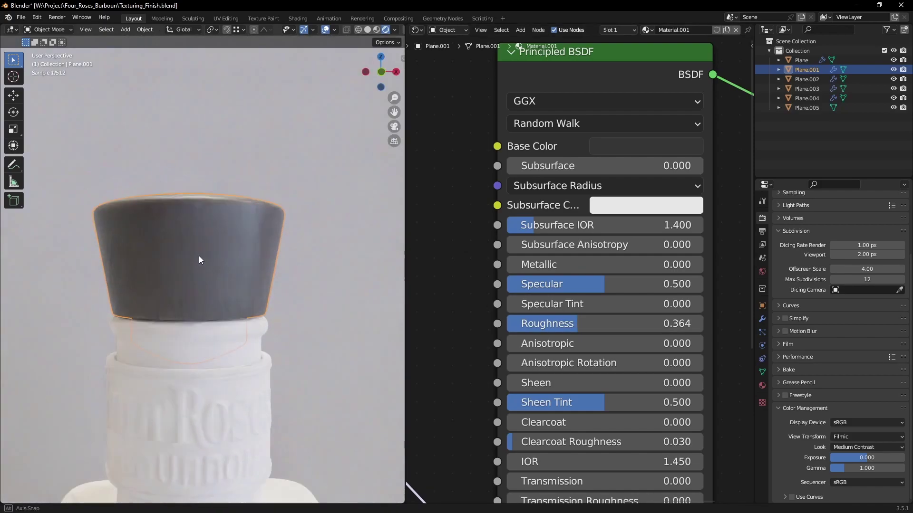
left_click_drag(573, 326, 565, 326)
Set the cap's Bump Distance to 0.0001 and check the wood grain up close from another angle
scroll(476, 371, "down", 5)
middle_click_drag(474, 375, 621, 174)
scroll(549, 315, "up", 6)
left_click(495, 296)
left_click_drag(495, 297, 483, 297)
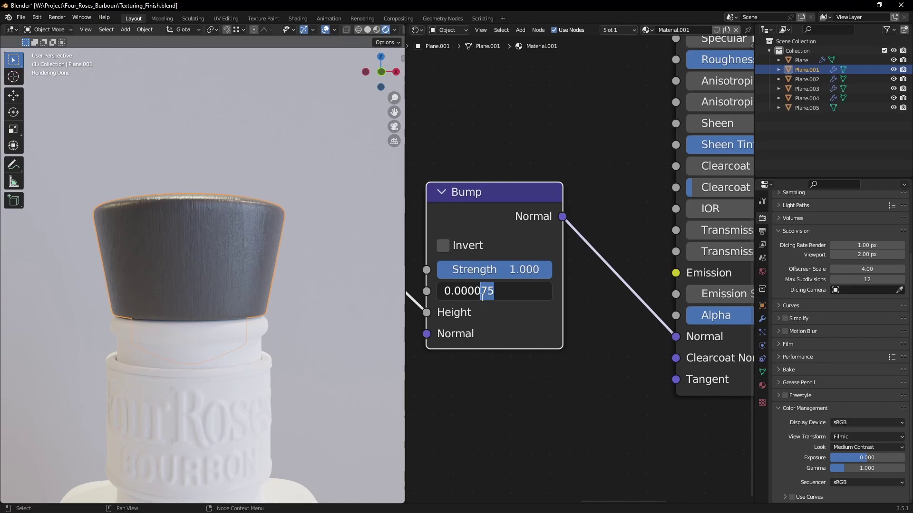
key("BackSpace")
key("BackSpace")
type("1")
key("Return")
middle_click_drag(169, 293, 253, 282)
scroll(276, 243, "up", 2)
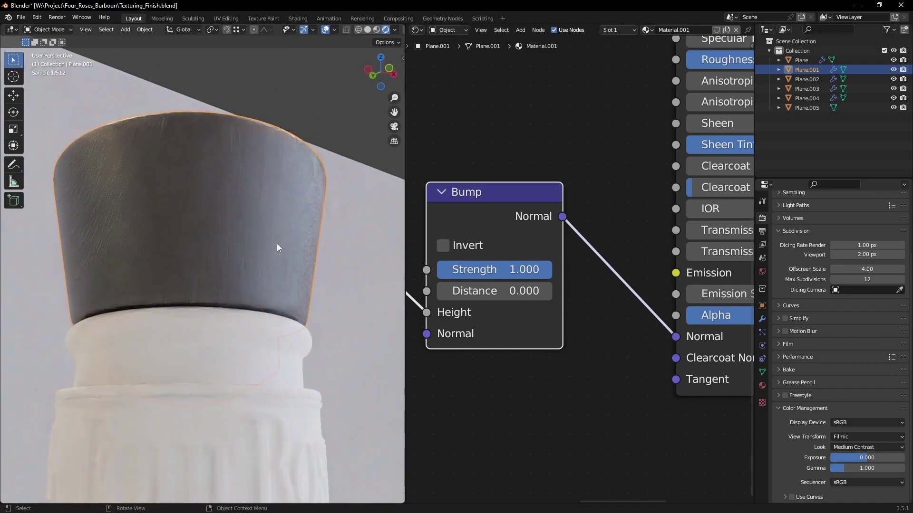
middle_click_drag(293, 250, 264, 259)
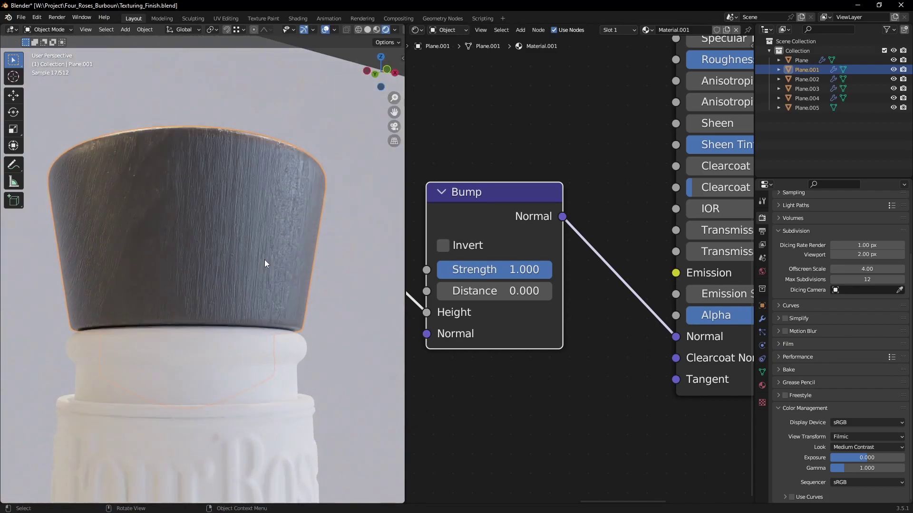
Select the bottle's front label and move its coordinate, mapping and image texture nodes farther from the Principled BSDF
scroll(264, 259, "down", 9)
scroll(231, 210, "up", 1)
middle_click_drag(247, 338, 211, 302, "shift")
scroll(211, 302, "up", 3)
left_click(256, 229)
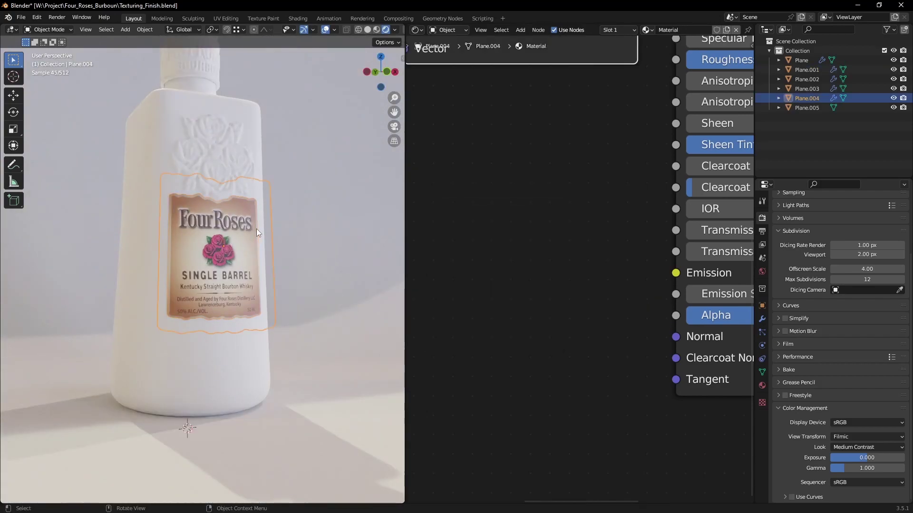
scroll(256, 229, "up", 3)
middle_click_drag(289, 197, 267, 221, "shift")
scroll(543, 196, "down", 10)
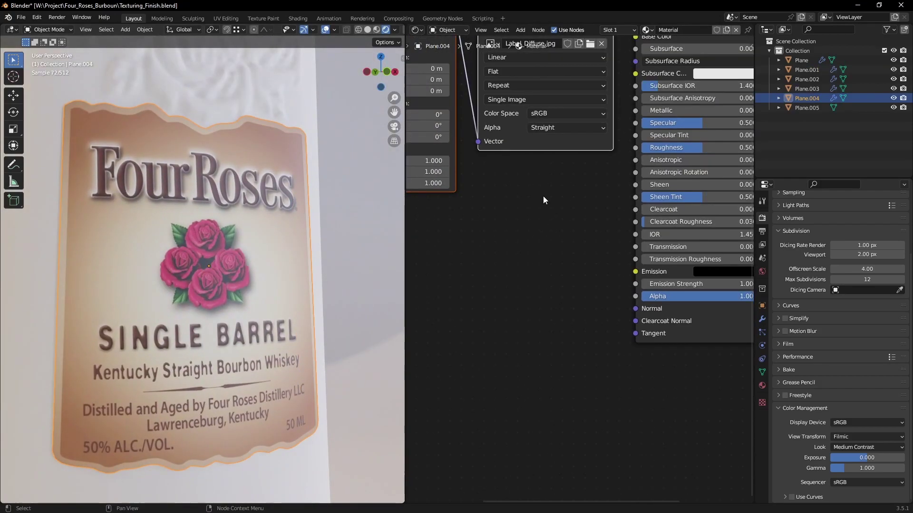
middle_click_drag(553, 242, 592, 271)
left_click_drag(465, 134, 608, 271)
key("g")
left_click(559, 278)
Set the label material's Roughness to about 0.273
scroll(199, 272, "down", 3)
mouse_move(195, 272)
middle_mouse_down()
mouse_move(224, 270)
mouse_move(190, 269)
mouse_move(198, 270)
middle_mouse_up()
scroll(223, 272, "up", 3)
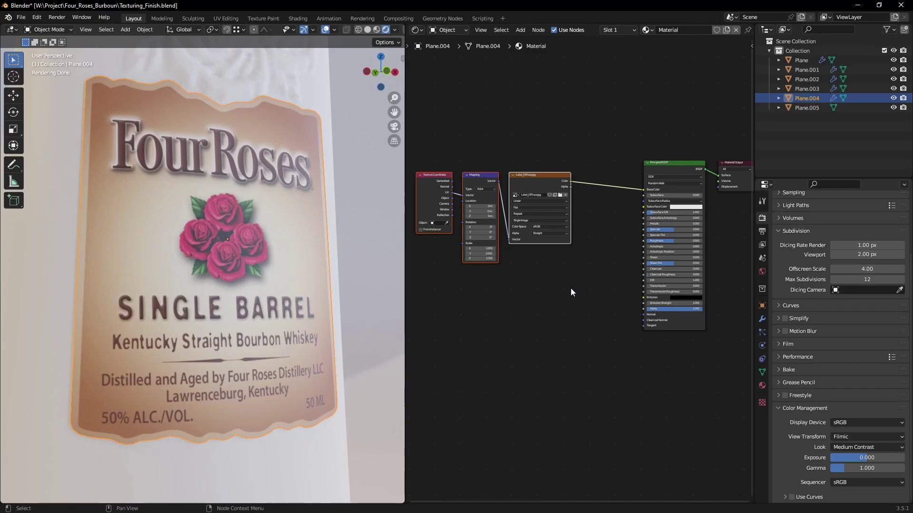
scroll(585, 275, "down", 2)
scroll(583, 274, "up", 6)
middle_click_drag(602, 263, 515, 309)
scroll(557, 304, "up", 5)
scroll(192, 205, "down", 5)
scroll(213, 219, "up", 5)
scroll(592, 283, "down", 4)
scroll(544, 298, "up", 5)
left_click_drag(648, 268, 619, 268)
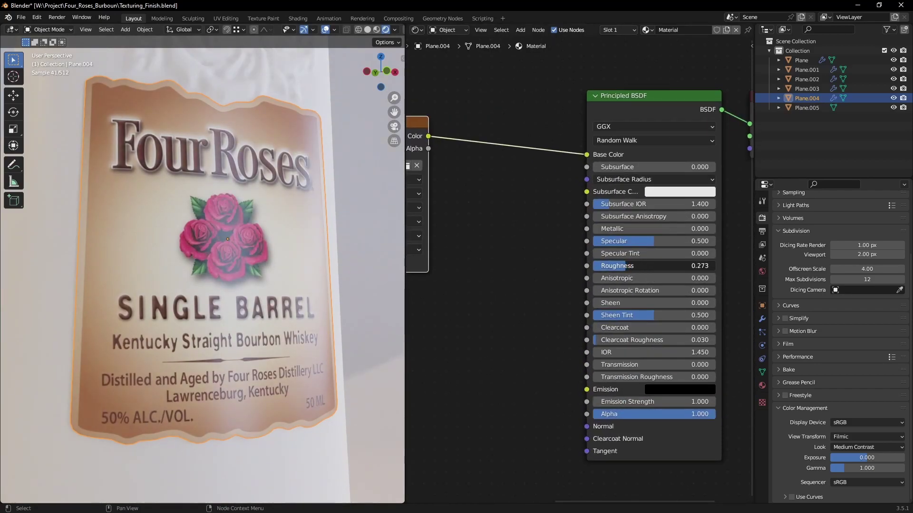
Add a Noise Texture below the label's image texture, with its own Mapping and Texture Coordinate nodes
scroll(440, 353, "down", 2)
middle_click_drag(438, 353, 542, 242)
key("shift+a")
left_click(542, 238)
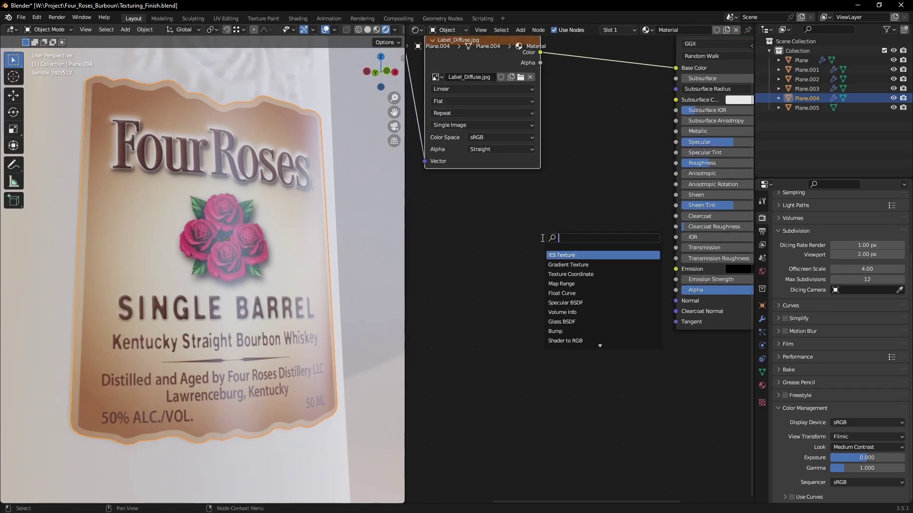
type("noise")
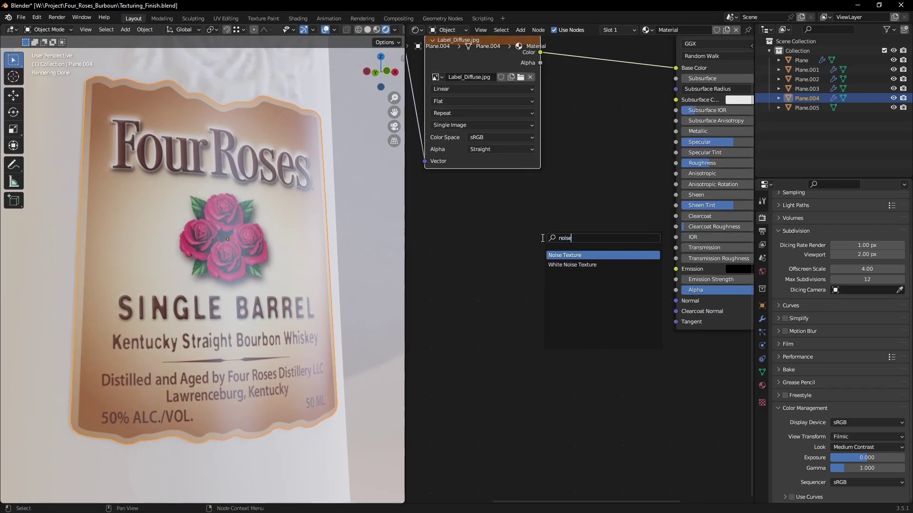
key("Return")
left_click(419, 260)
key("ctrl+t")
Add a Bump node beside the Noise Texture and connect the noise Fac output to its Height input
scroll(459, 246, "down", 3)
middle_click_drag(458, 247, 622, 195)
left_click(638, 211)
middle_click_drag(688, 216, 574, 221)
scroll(574, 222, "up", 4)
left_click(658, 239)
key("shift+a")
left_click(661, 217)
type("bump")
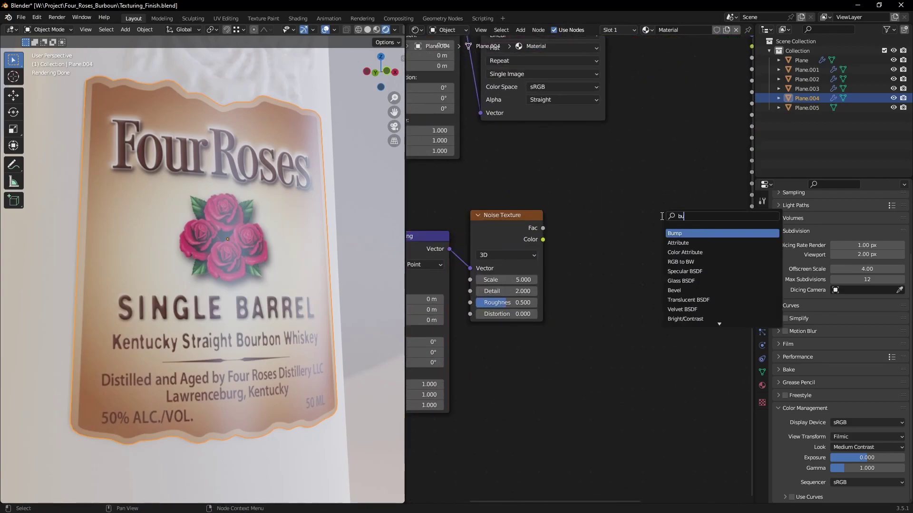
key("Return")
left_click(630, 217)
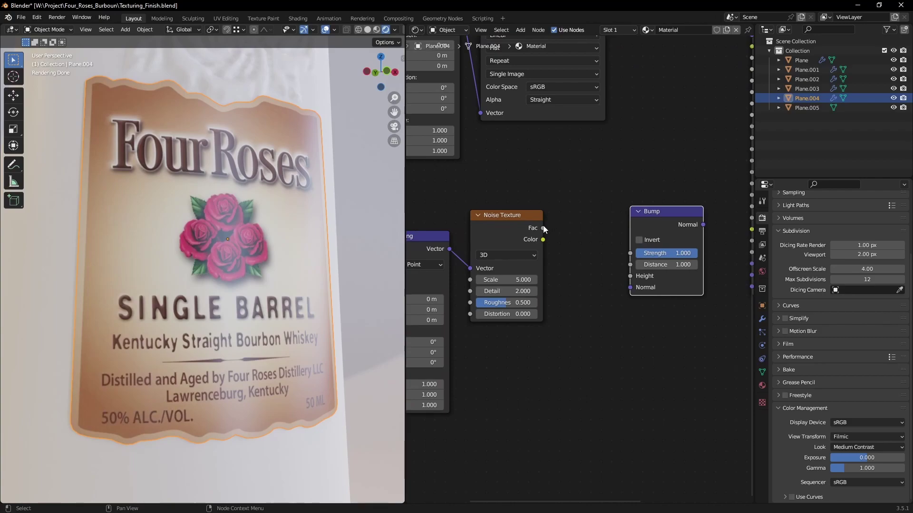
left_click_drag(543, 229, 630, 276)
Connect the Bump node's Normal output to the Normal input of the label's Principled BSDF
scroll(679, 207, "down", 1)
middle_click_drag(679, 207, 560, 197)
scroll(551, 210, "up", 4)
left_click_drag(551, 205, 619, 248)
scroll(519, 163, "down", 3)
middle_click_drag(519, 163, 565, 171)
middle_click_drag(532, 208, 584, 206)
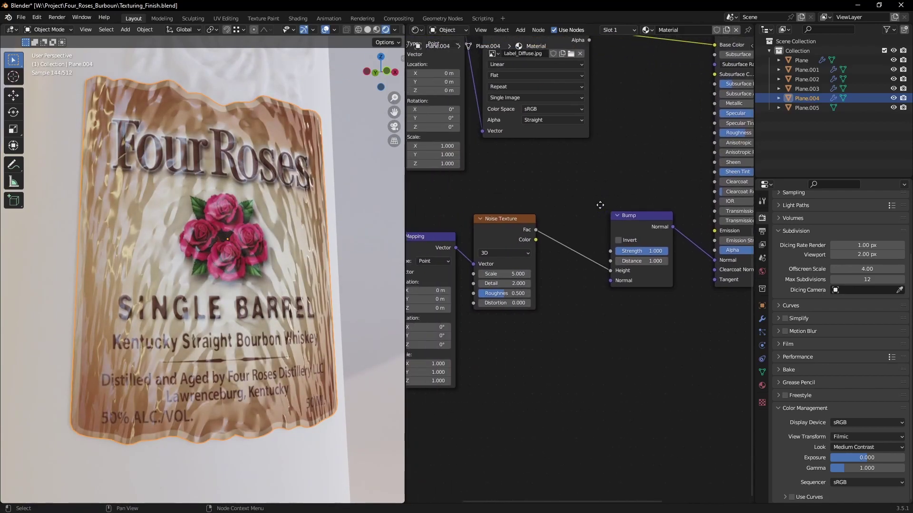
Drive the noise Mapping node from the Texture Coordinate's Object output instead of Generated
mouse_move(350, 211)
middle_mouse_down()
mouse_move(307, 238)
mouse_move(363, 212)
middle_mouse_up()
middle_click_drag(455, 264, 552, 228)
scroll(528, 221, "up", 2)
middle_click_drag(464, 159, 574, 168)
scroll(551, 176, "up", 1)
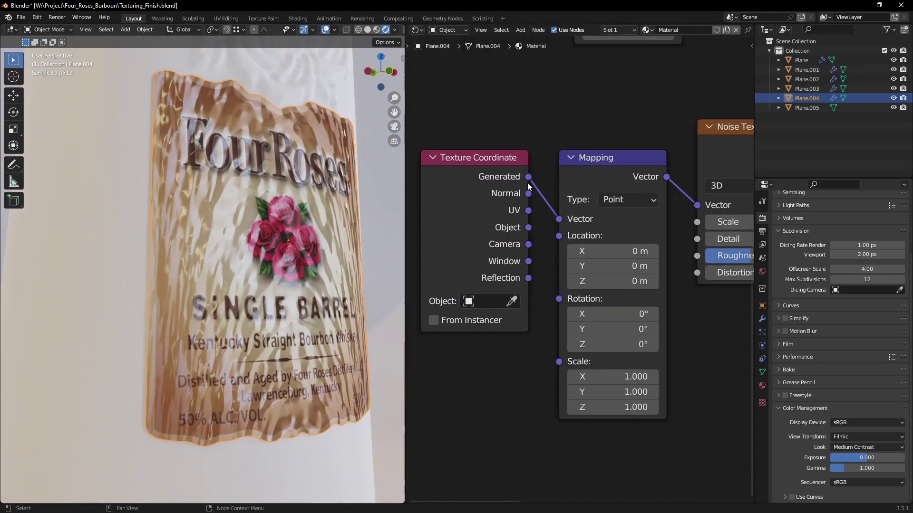
left_click_drag(505, 158, 490, 165)
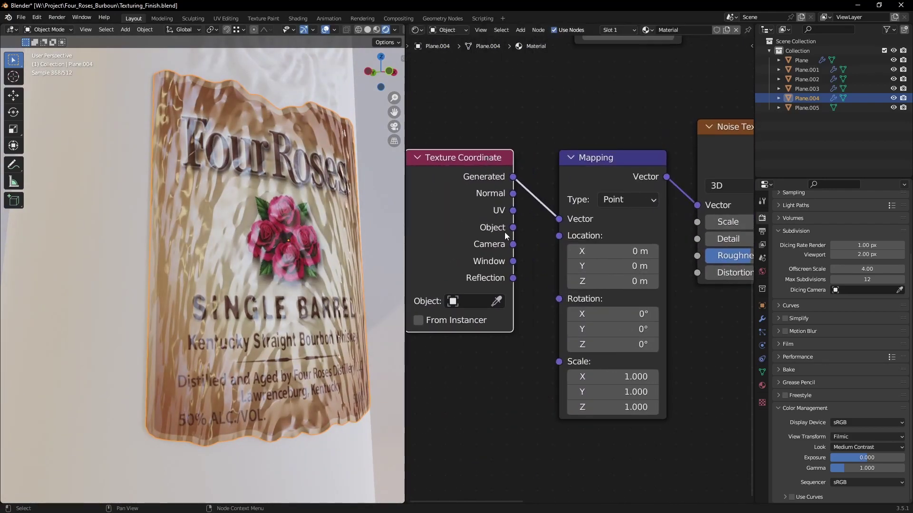
left_click_drag(514, 210, 559, 219)
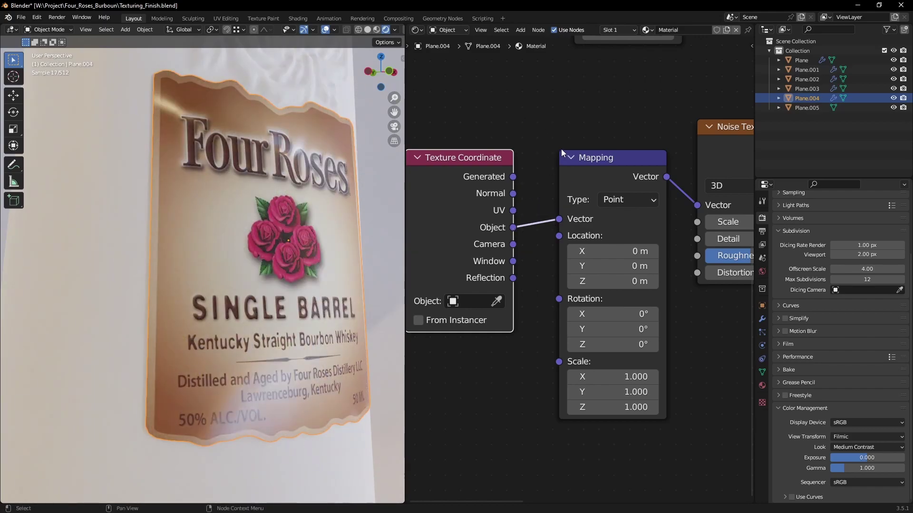
Set the label's Noise Texture Scale to 800
scroll(590, 164, "down", 3)
scroll(568, 189, "up", 1)
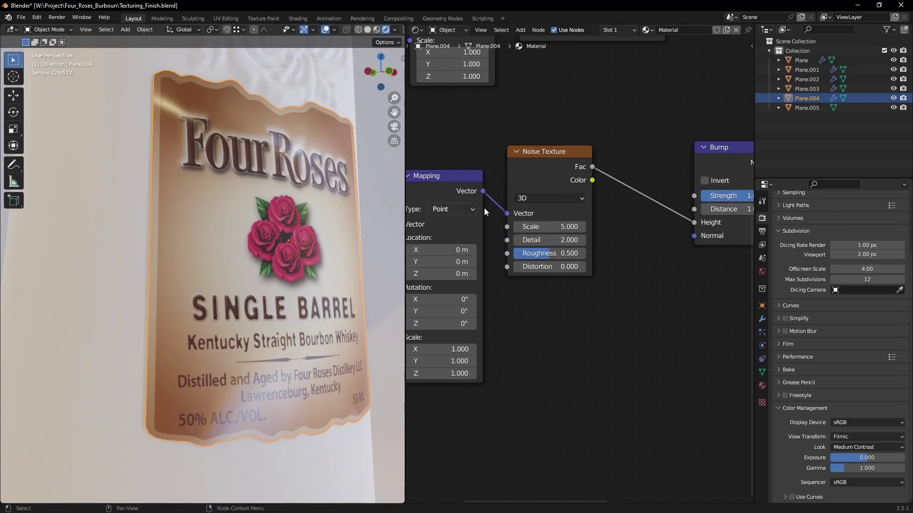
middle_click_drag(561, 216, 574, 230)
scroll(585, 247, "up", 4)
left_click_drag(548, 232, 718, 232)
left_click(561, 232)
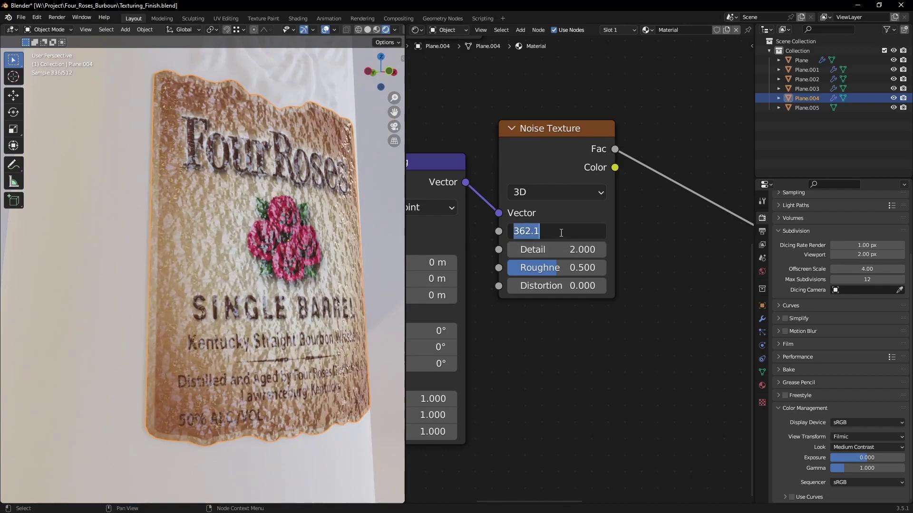
type("800")
key("Return")
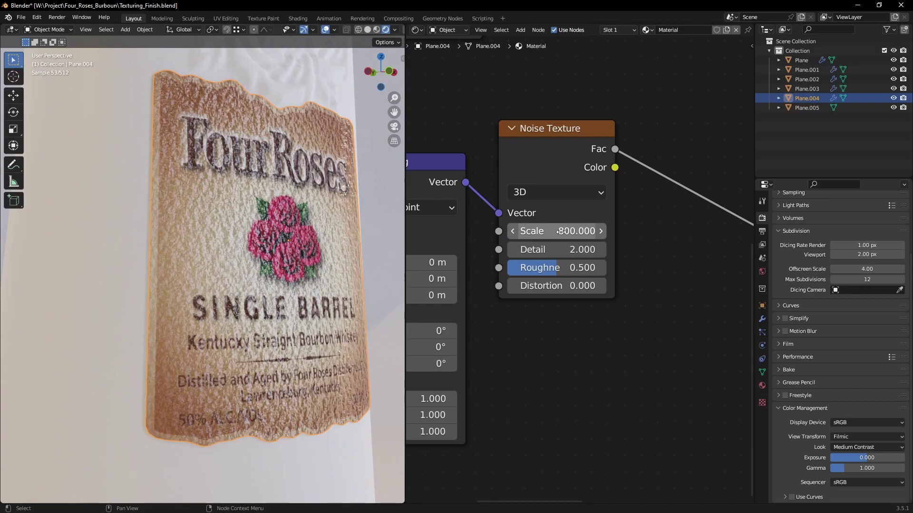
Set the Noise Texture's Detail to 1 and its Roughness to 0
scroll(576, 325, "up", 4)
left_click(548, 240)
type("1")
key("Return")
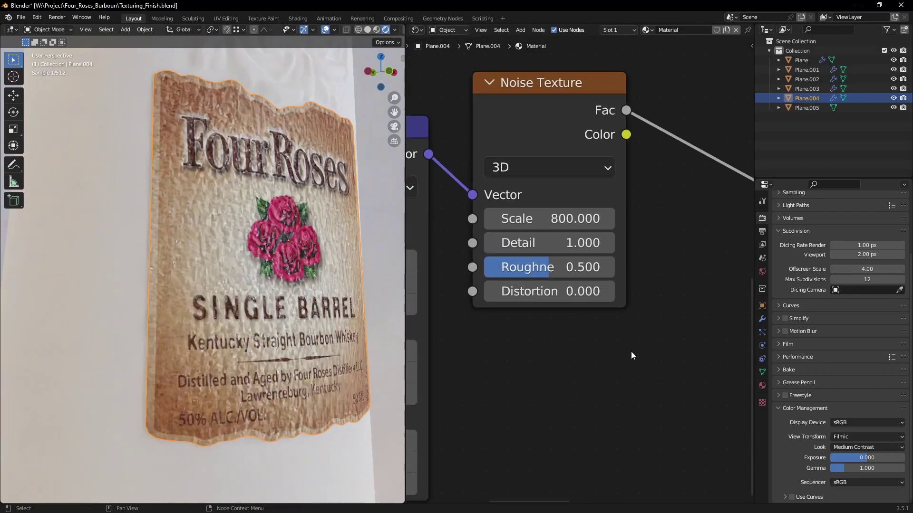
left_click_drag(560, 269, 489, 269)
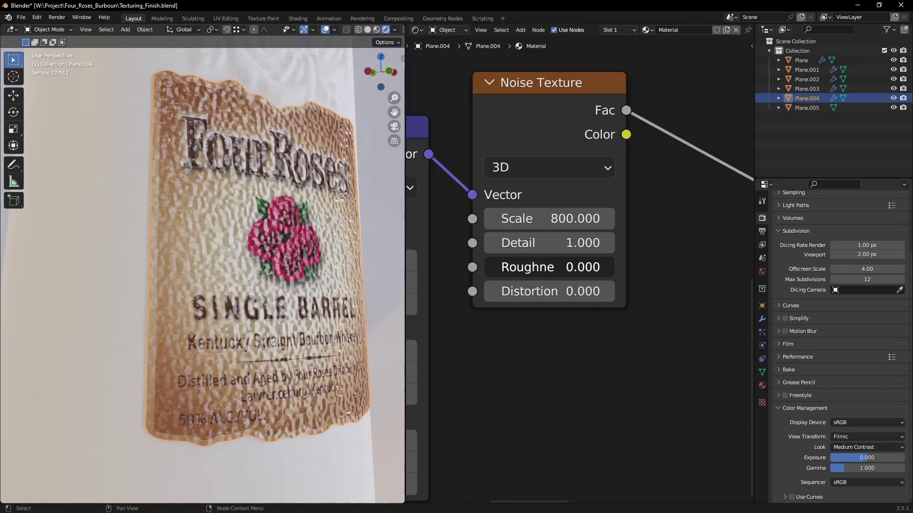
Set the Noise Texture's Scale to 1500
left_click(555, 219)
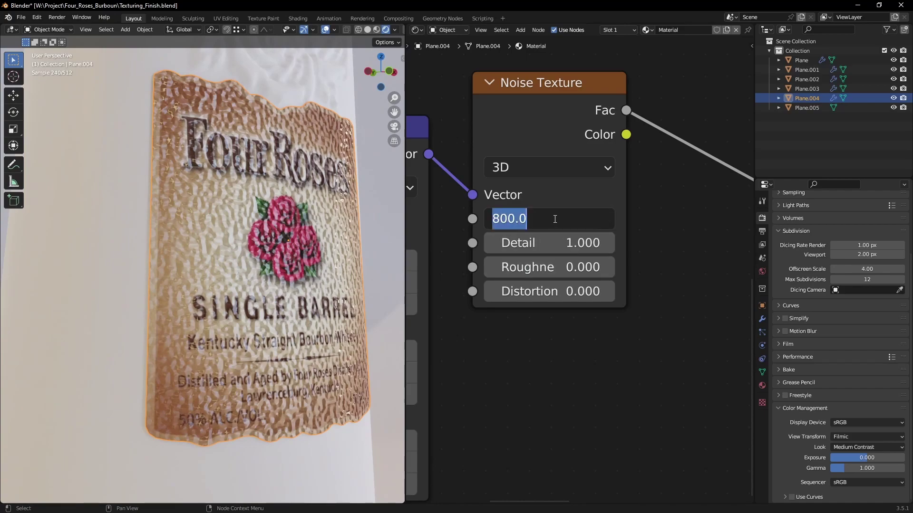
type("1500")
key("Return")
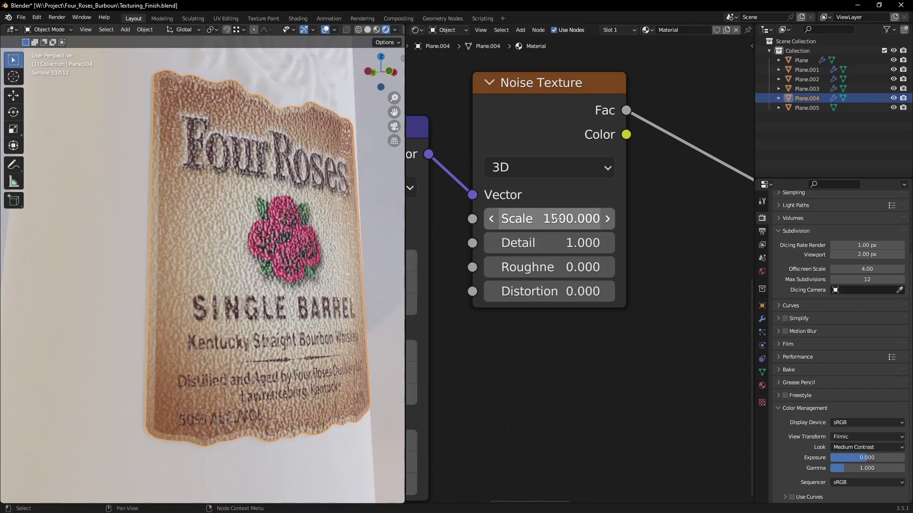
Set the label's Bump Distance to 0.001
scroll(650, 302, "down", 6)
middle_click_drag(715, 283, 565, 345)
scroll(624, 257, "up", 6)
left_click(660, 280)
type("0.001")
key("Return")
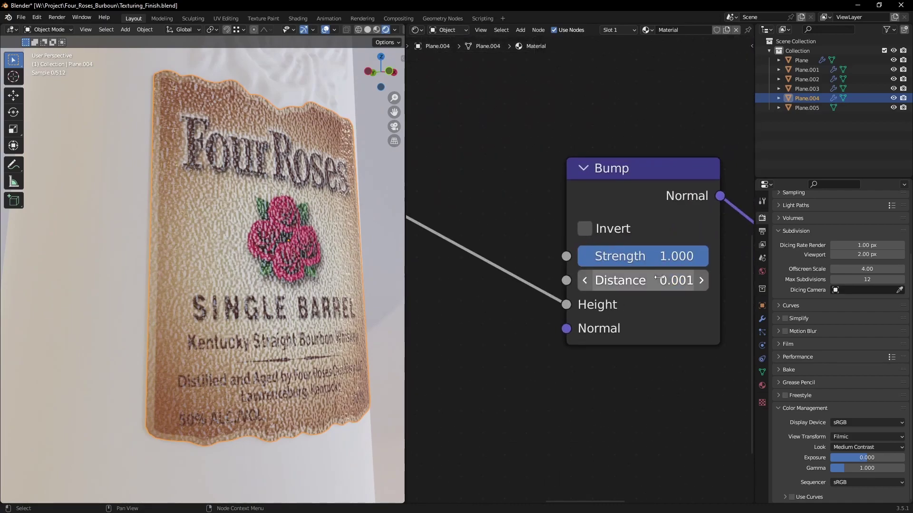
Set the label's Bump Distance to 0.0001
left_click(659, 277)
left_click(663, 278)
key("BackSpace")
type("01")
key("Return")
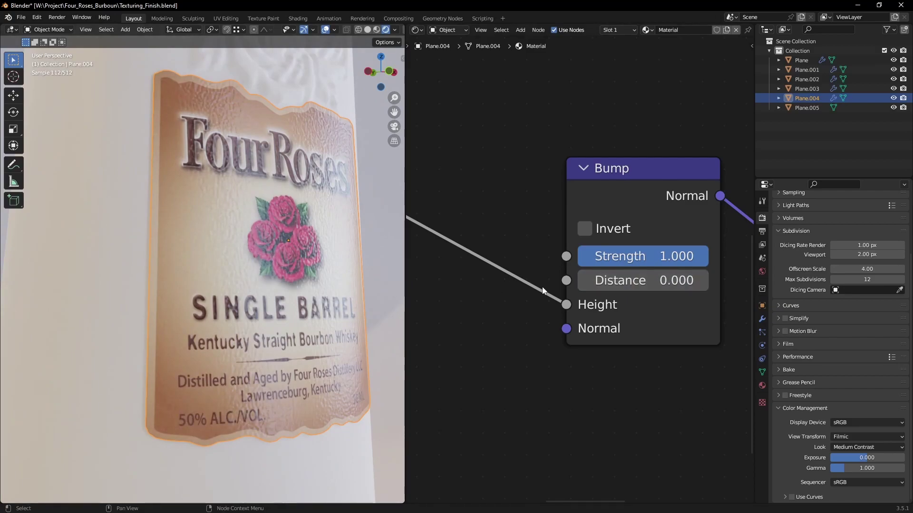
Reduce the label's Bump Distance below 0.0001 and check the paper surface from several angles and distances
left_click(678, 279)
left_click_drag(634, 288, 618, 293)
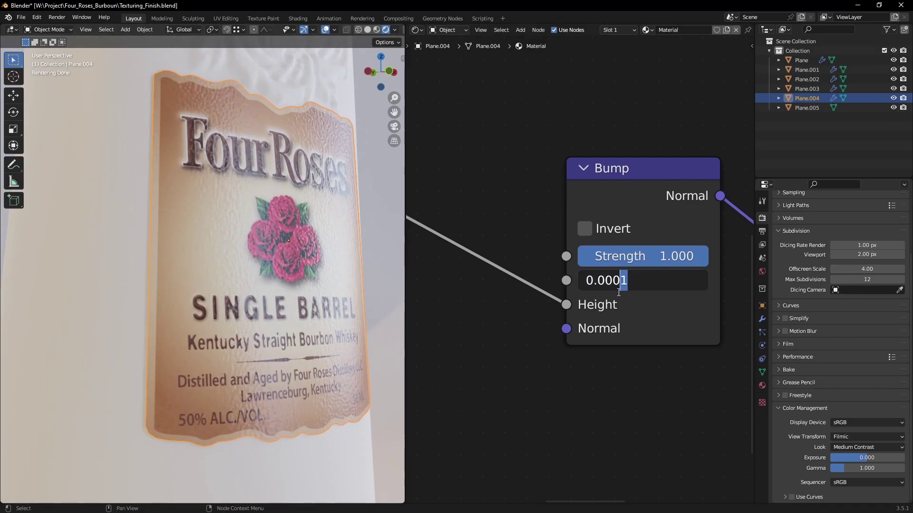
type("0")
key("Return")
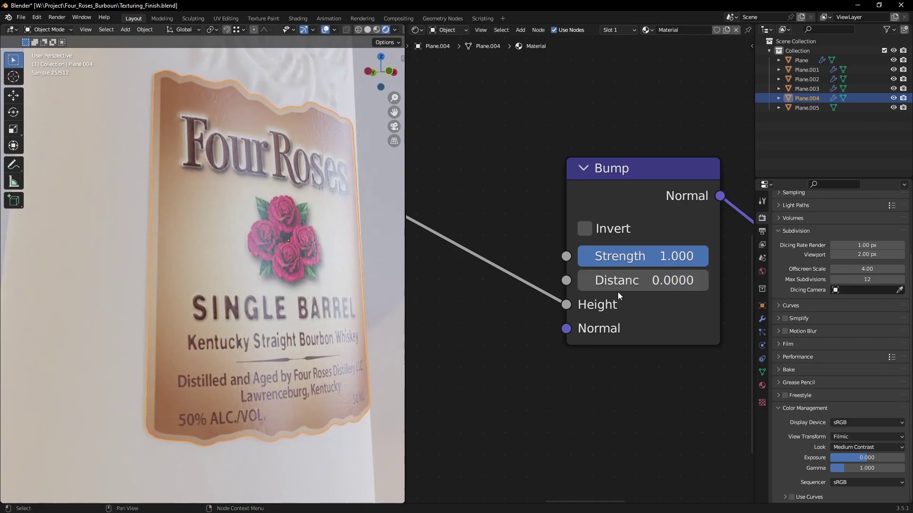
scroll(278, 282, "down", 5)
middle_click_drag(280, 283, 259, 315, "alt")
middle_click_drag(117, 300, 224, 313)
middle_click_drag(154, 307, 204, 305, "shift")
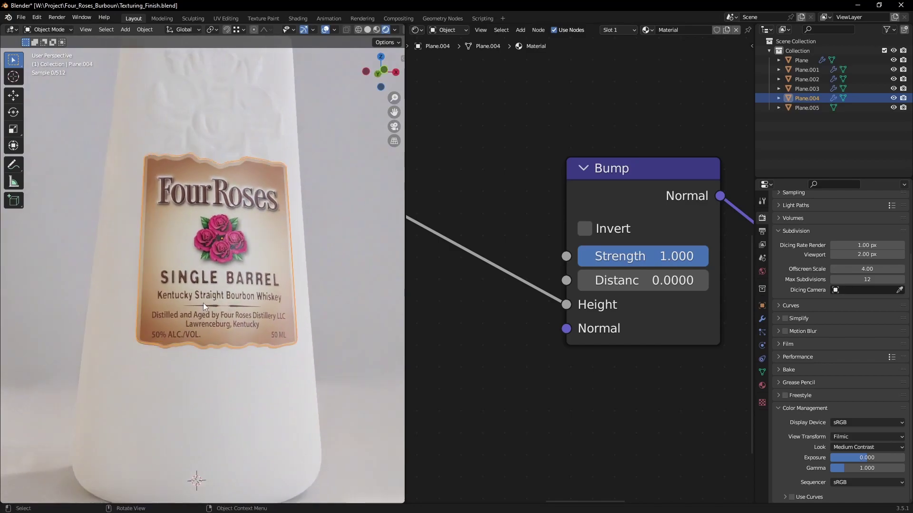
scroll(204, 303, "up", 5)
scroll(272, 264, "up", 1)
middle_click_drag(257, 295, 270, 289)
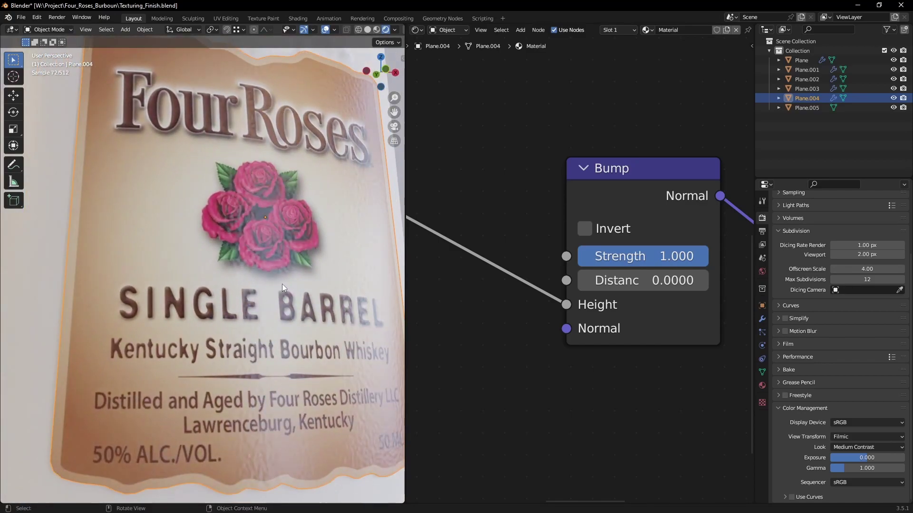
Set the label Noise Texture's Roughness to about 0.483 and Detail to 2, and check the label from farther away
scroll(499, 338, "down", 5)
middle_click_drag(525, 338, 687, 326)
scroll(593, 360, "up", 5)
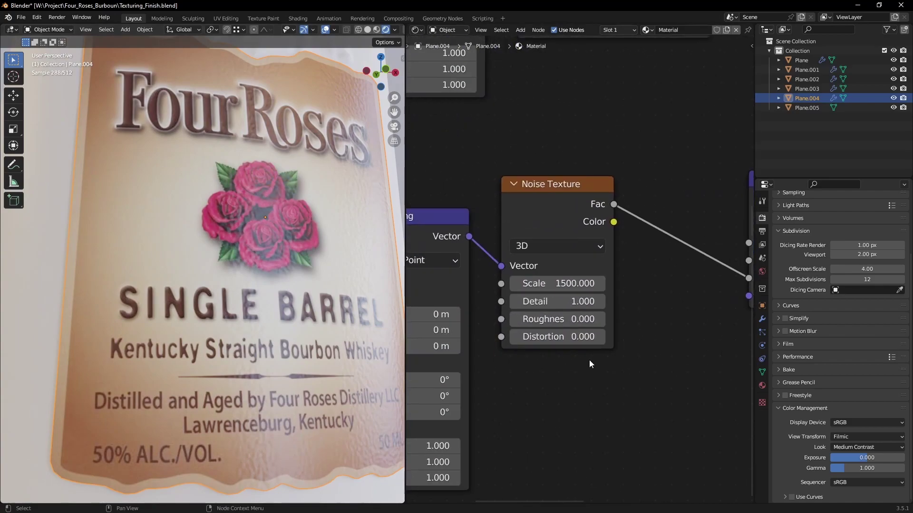
middle_click_drag(564, 389, 576, 371)
left_click_drag(558, 314, 620, 314)
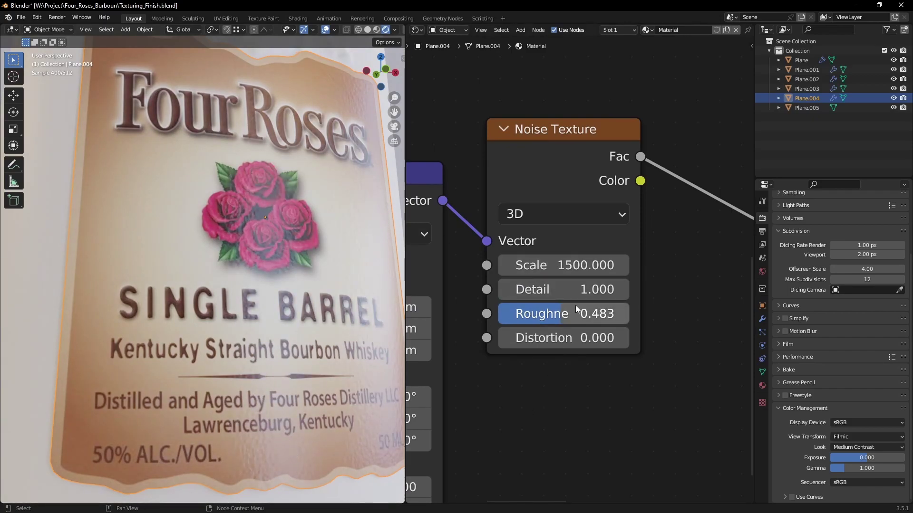
left_click(543, 289)
type("2")
key("Return")
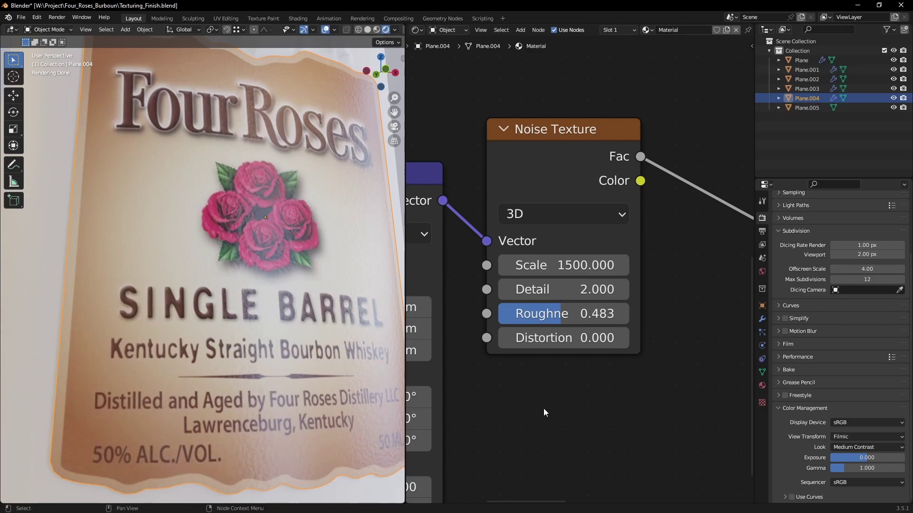
scroll(273, 330, "down", 3)
mouse_move(259, 356)
middle_mouse_down()
mouse_move(223, 373)
mouse_move(265, 360)
middle_mouse_up()
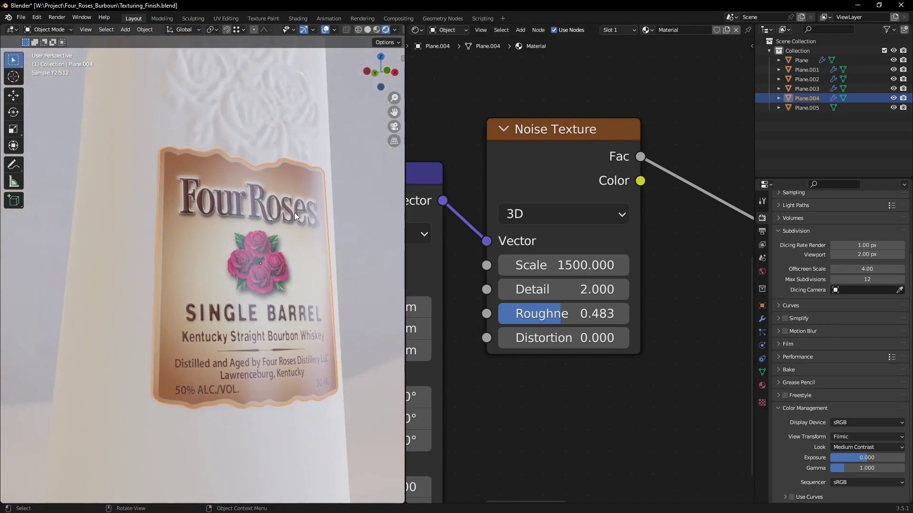
Set the Base Color of the glass bottle body's Principled BSDF to pure white with Value 1.000
scroll(258, 310, "down", 8)
middle_click_drag(237, 276, 245, 290)
scroll(244, 289, "up", 5)
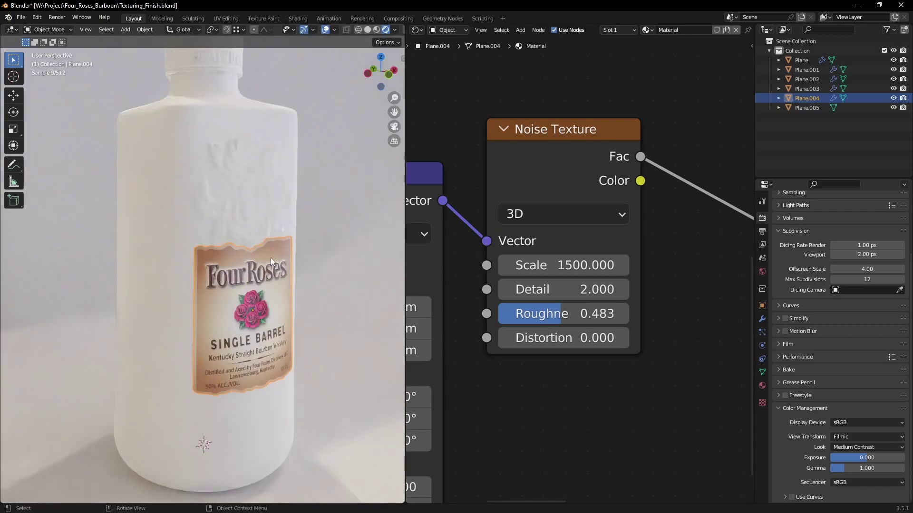
scroll(247, 252, "down", 2)
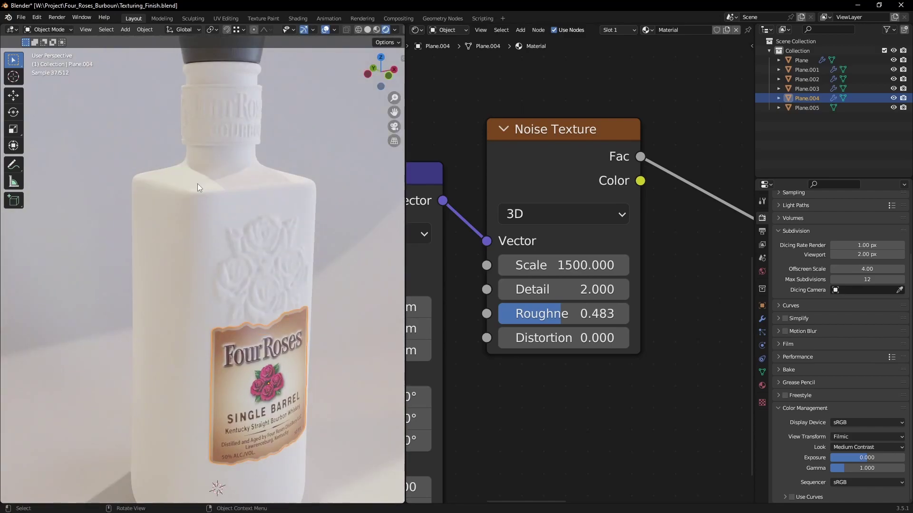
left_click(193, 222)
scroll(581, 329, "down", 12)
middle_click_drag(688, 212, 638, 312)
scroll(560, 314, "up", 3)
left_click_drag(426, 313, 643, 385)
scroll(512, 273, "up", 6)
middle_click_drag(518, 219, 489, 224)
scroll(518, 264, "up", 1)
left_click(599, 138)
scroll(502, 228, "down", 1)
scroll(489, 222, "up", 2)
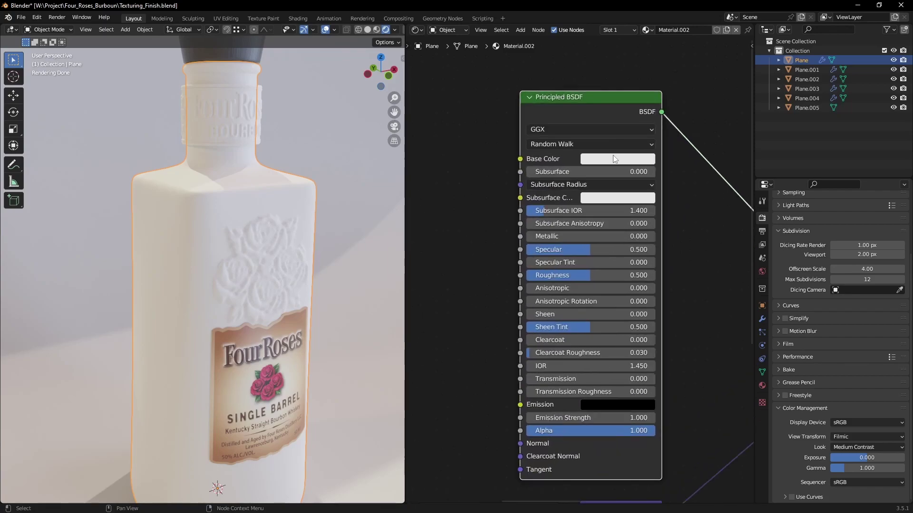
left_click(614, 159)
scroll(641, 225, "up", 3)
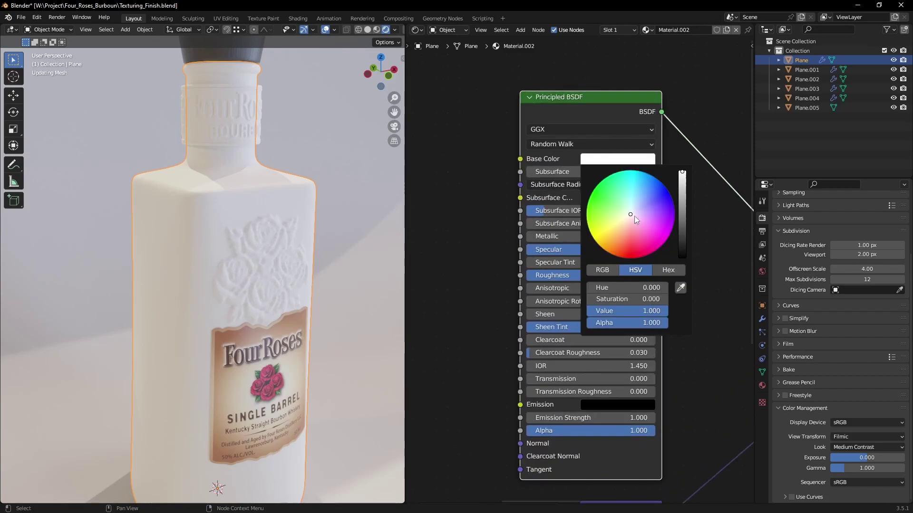
Set the bottle body's Transmission to 1.000
middle_click_drag(499, 250, 504, 194)
scroll(505, 195, "up", 4)
mouse_move(606, 202)
left_mouse_down()
mouse_move(514, 201)
mouse_move(606, 202)
left_mouse_up()
left_click_drag(531, 345, 704, 344)
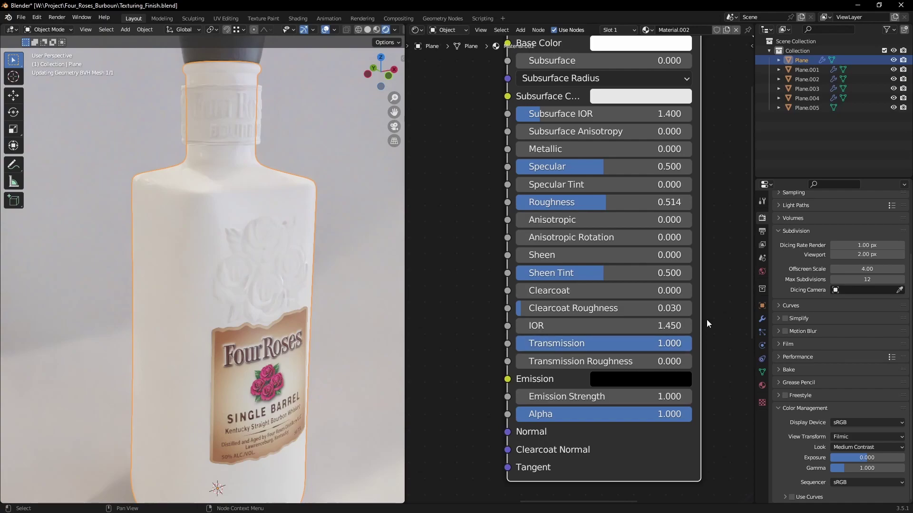
Check the bottle from the side and close up, and set its material Roughness to 0.000
scroll(230, 240, "down", 2)
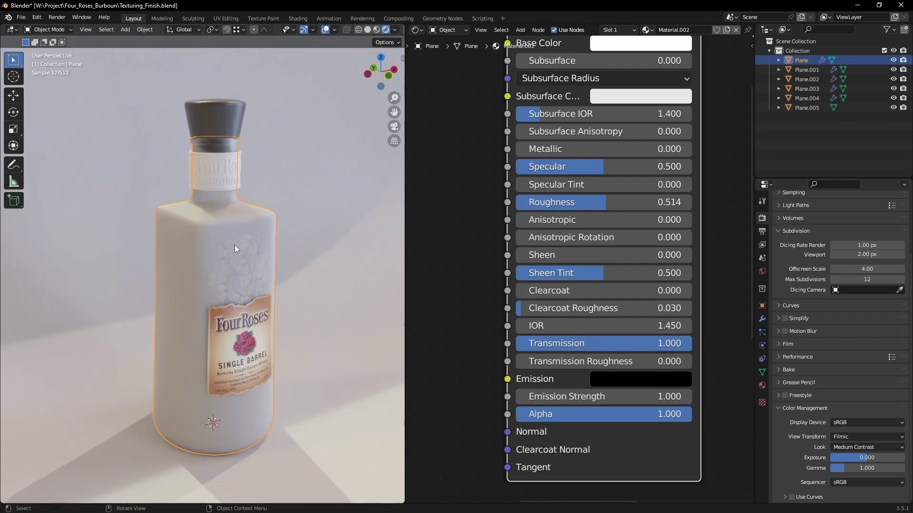
scroll(234, 245, "up", 5)
key("KP_3")
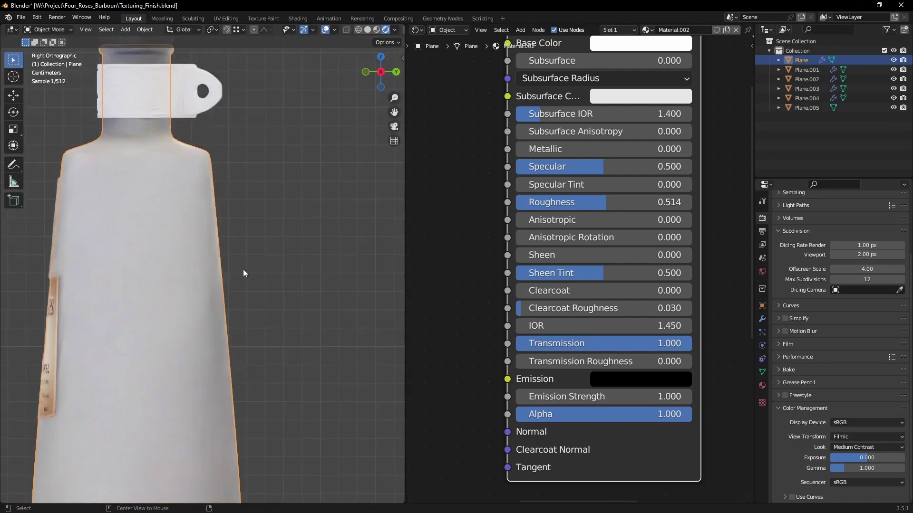
middle_click_drag(242, 270, 201, 159)
scroll(216, 241, "up", 3)
scroll(284, 180, "down", 1)
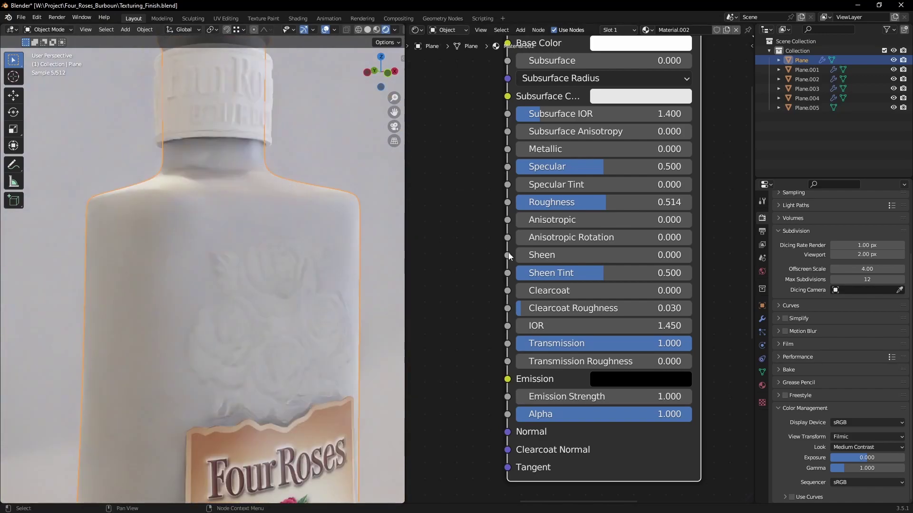
left_click_drag(610, 198, 500, 185)
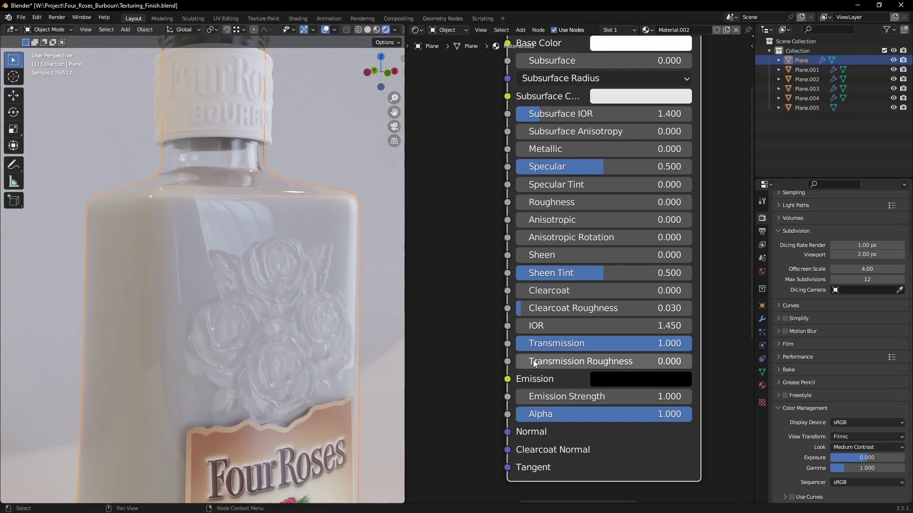
Disconnect the Displacement node from the bottle's Material Output and inspect the glass without the embossed roses
scroll(575, 264, "down", 3)
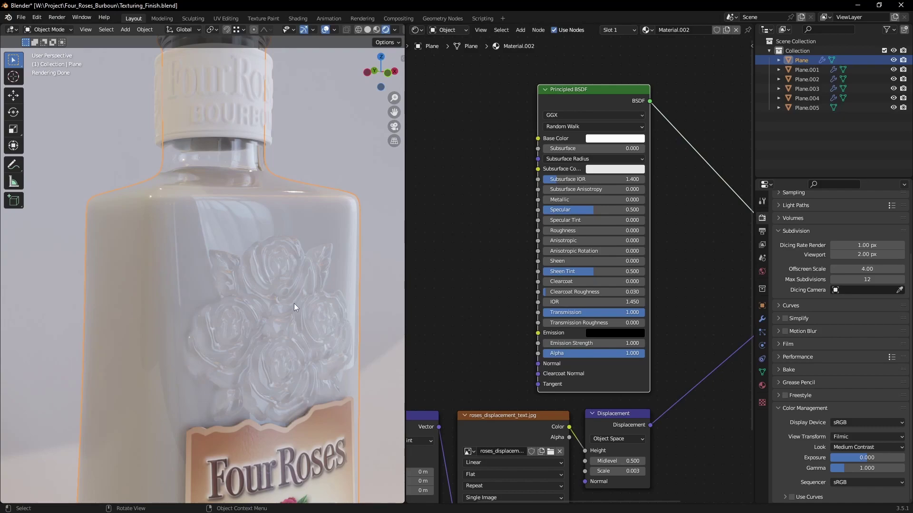
middle_click_drag(727, 329, 646, 314)
scroll(695, 295, "up", 2)
middle_click_drag(700, 292, 648, 285)
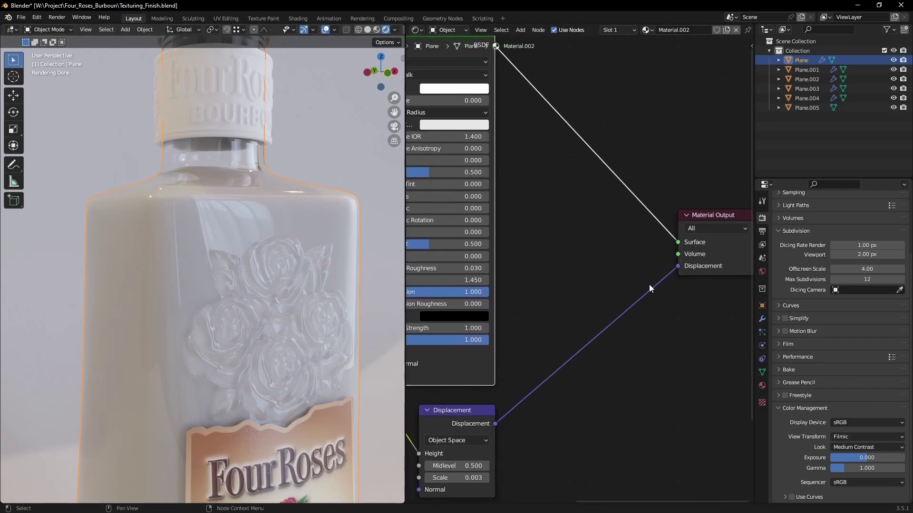
left_click_drag(679, 267, 576, 383)
scroll(541, 345, "down", 2)
middle_click_drag(541, 346, 633, 321)
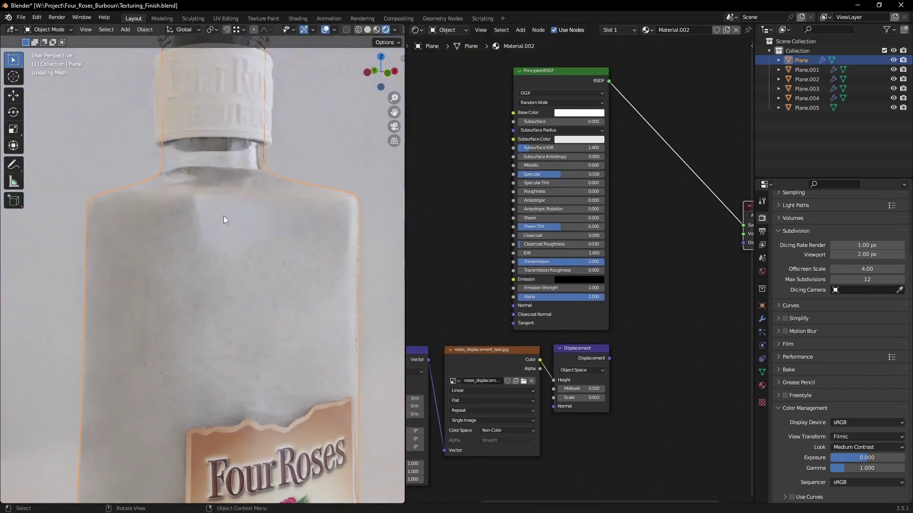
scroll(226, 216, "down", 2)
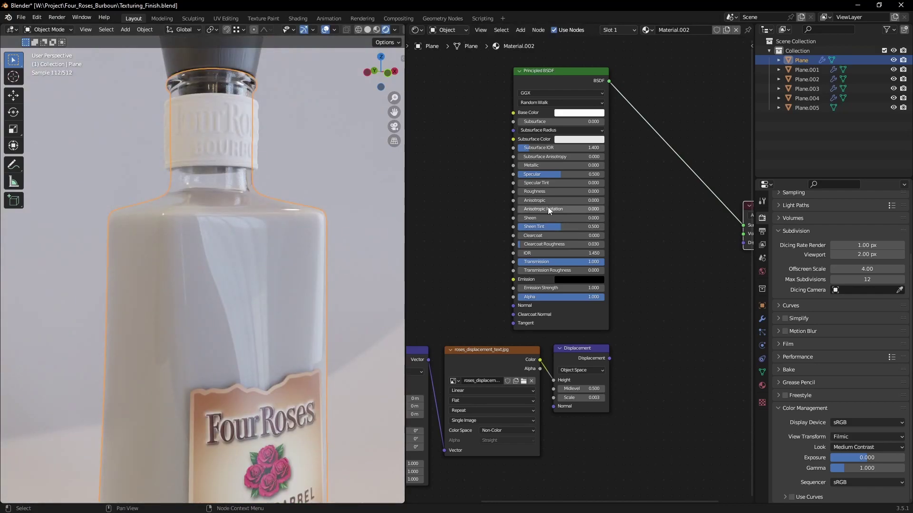
middle_click_drag(262, 281, 272, 300)
scroll(276, 299, "up", 4)
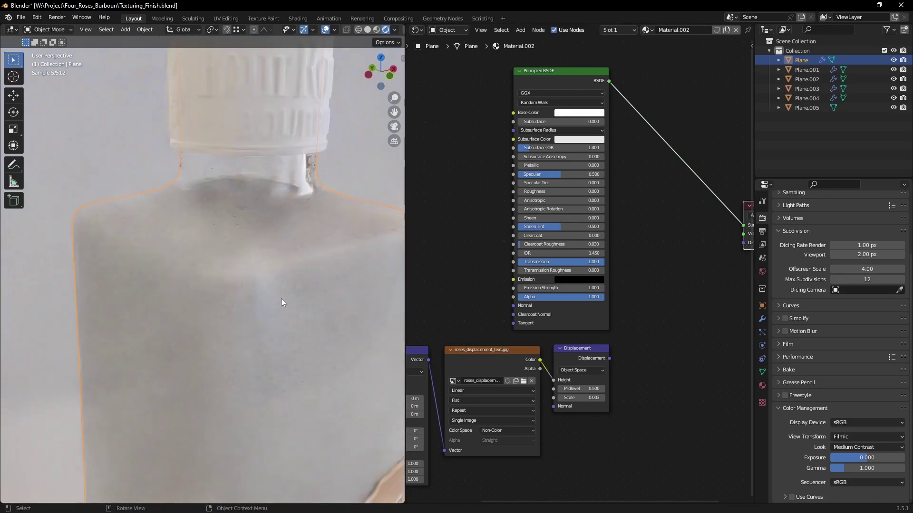
scroll(302, 282, "down", 2)
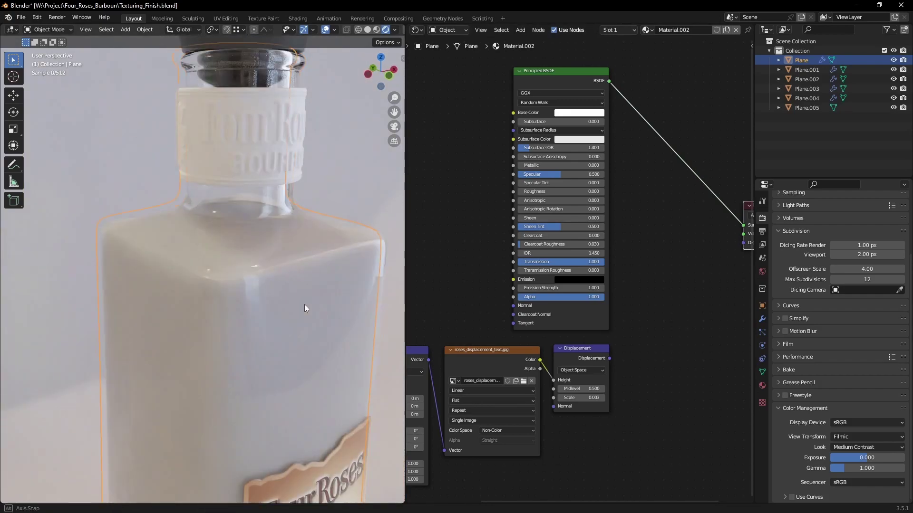
Set the bottle glass's IOR to 1.57
middle_click_drag(306, 306, 298, 293)
scroll(500, 298, "up", 5)
middle_click_drag(493, 283, 483, 364)
scroll(500, 297, "up", 3)
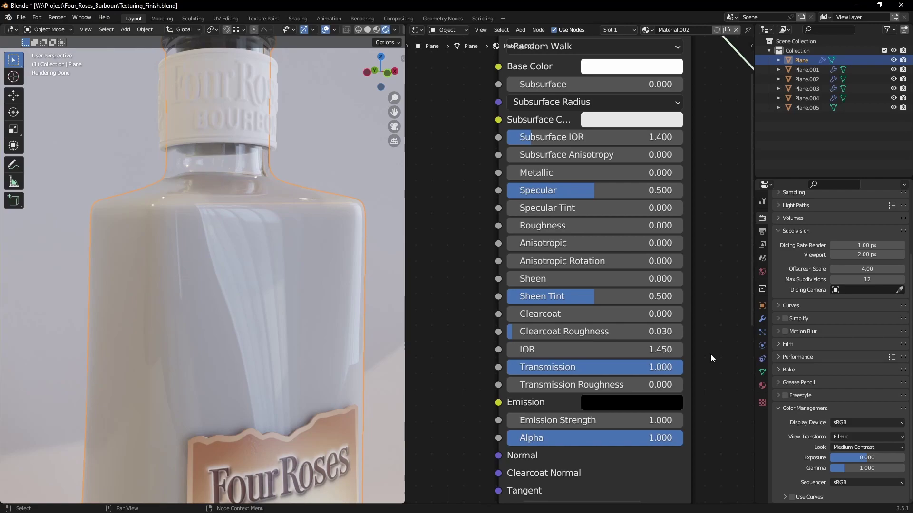
left_click(680, 349)
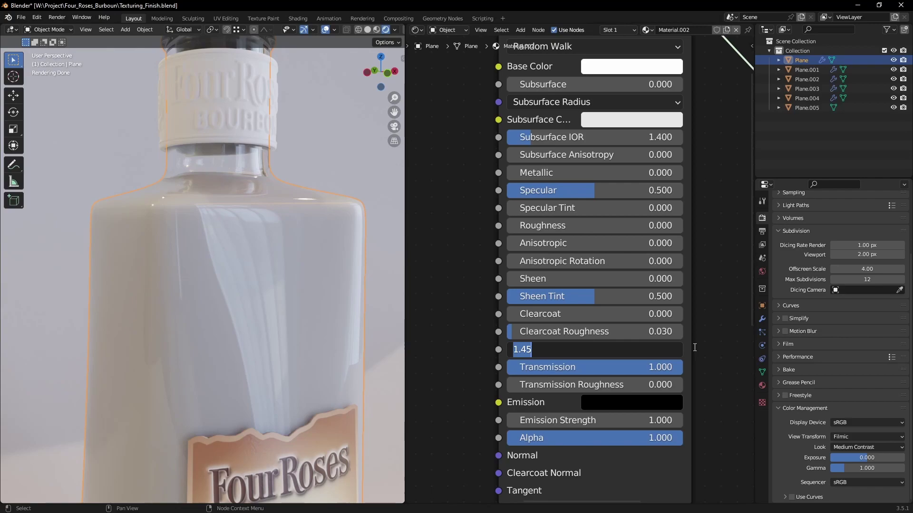
type("1.57")
key("Return")
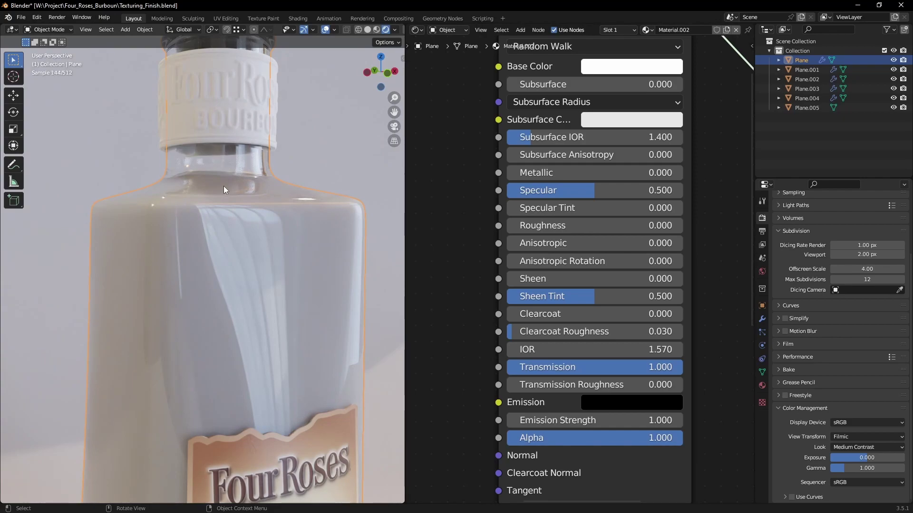
Hide the bottle glass to reach the inner liquid mesh, rename that mesh Whiskey_Liquid, and reveal the glass again
key("h")
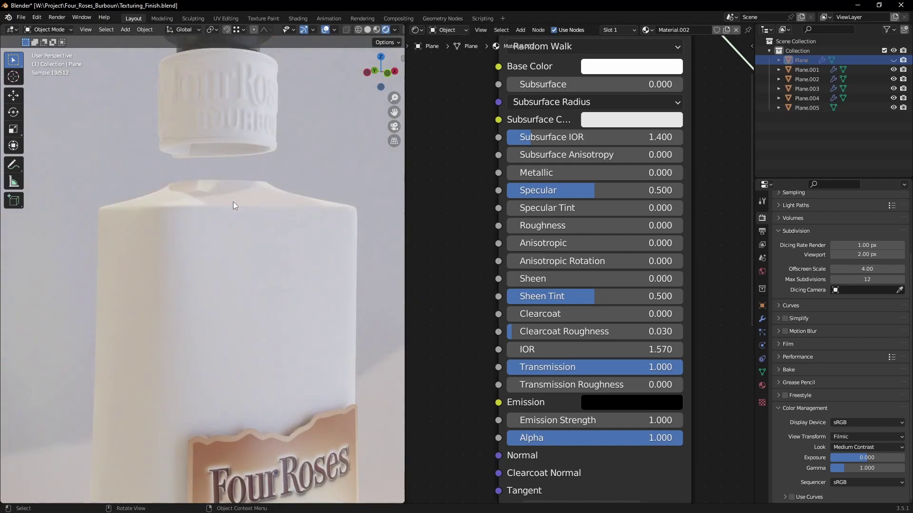
left_click(230, 199)
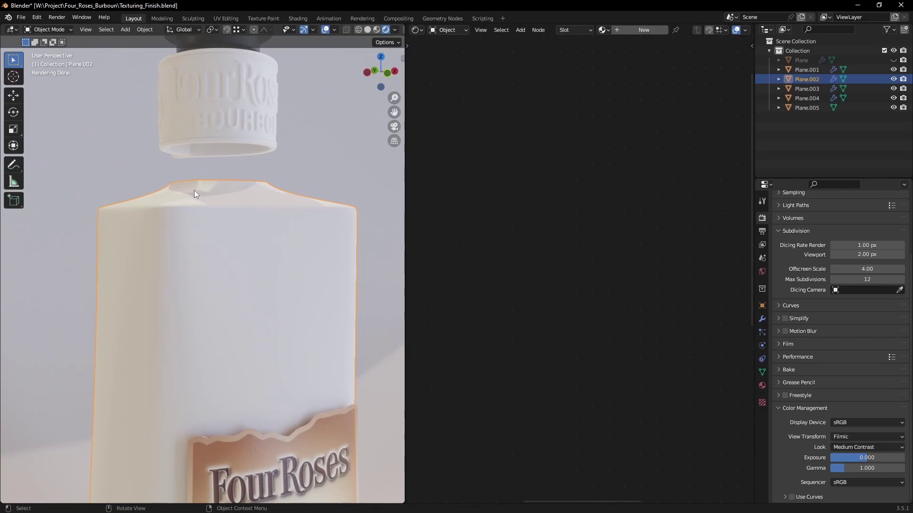
scroll(247, 222, "down", 1)
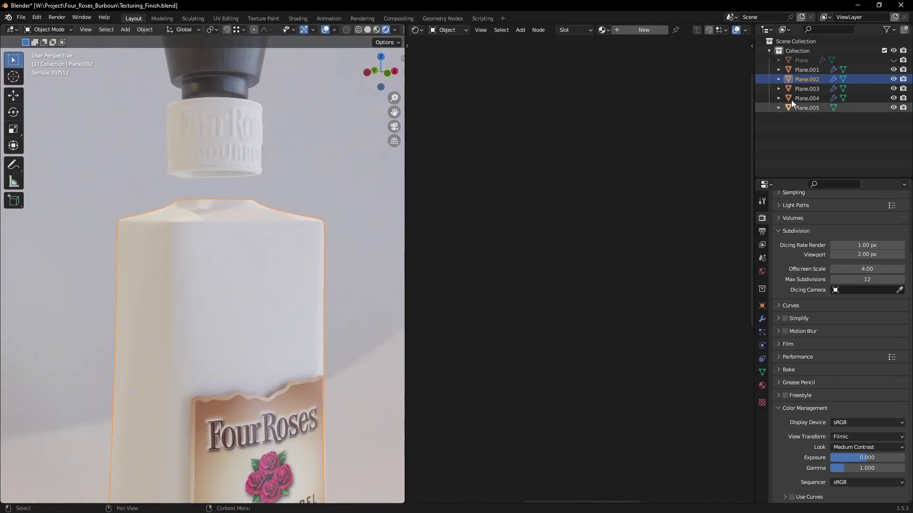
double_click(810, 79)
type("Whiskey_Liquid")
key("Return")
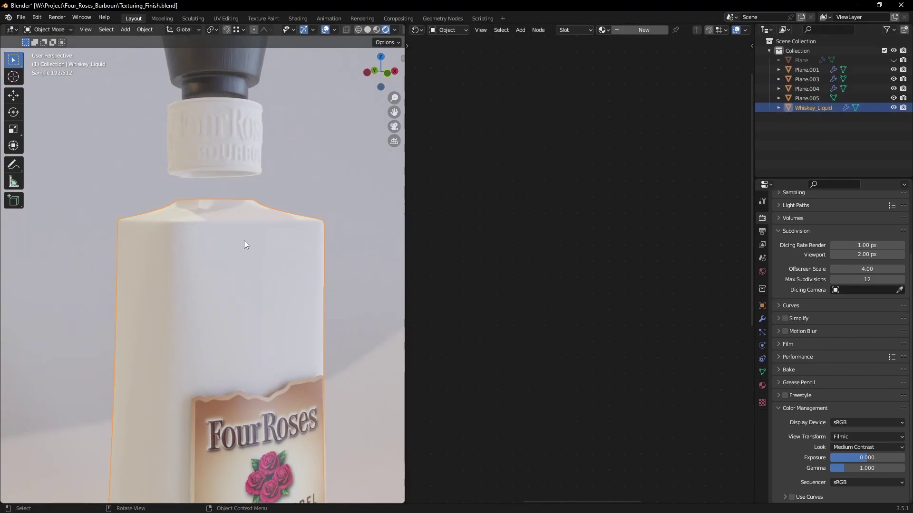
key("alt+h")
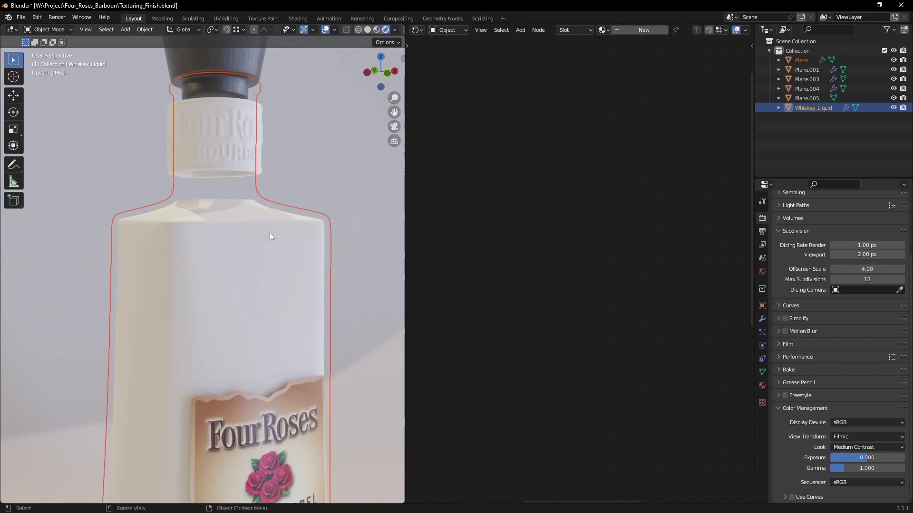
left_click(766, 107)
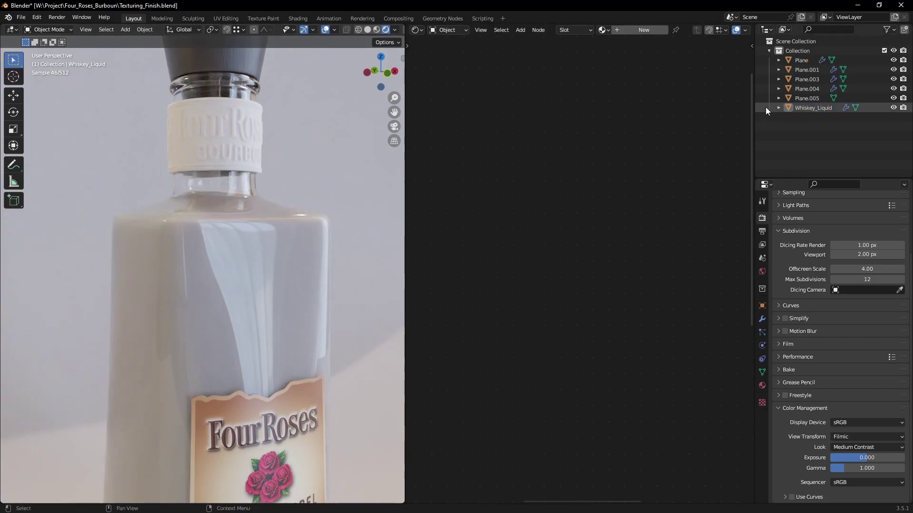
middle_click_drag(697, 245, 599, 122)
scroll(537, 245, "down", 6)
left_click(643, 30)
scroll(577, 171, "up", 6)
scroll(587, 124, "up", 1)
key("ctrl+z")
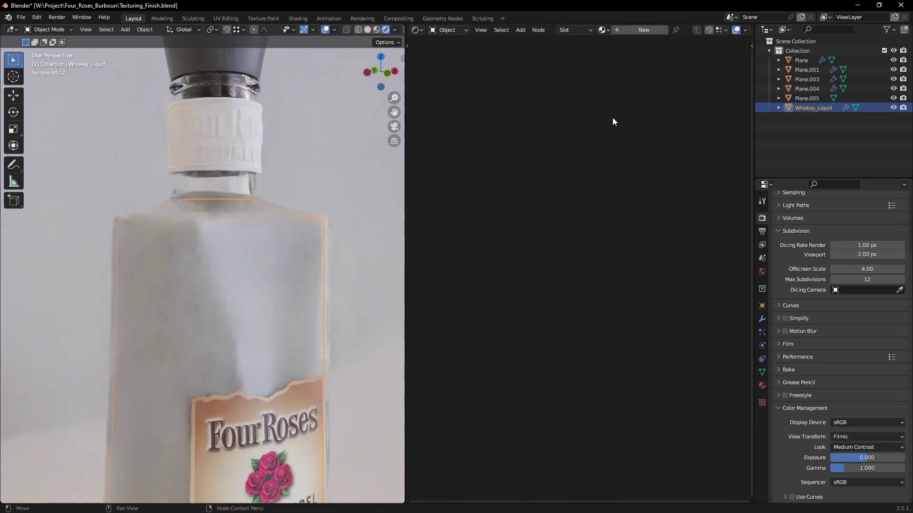
Create a new material for Whiskey_Liquid in the Shader Editor
left_click(762, 386)
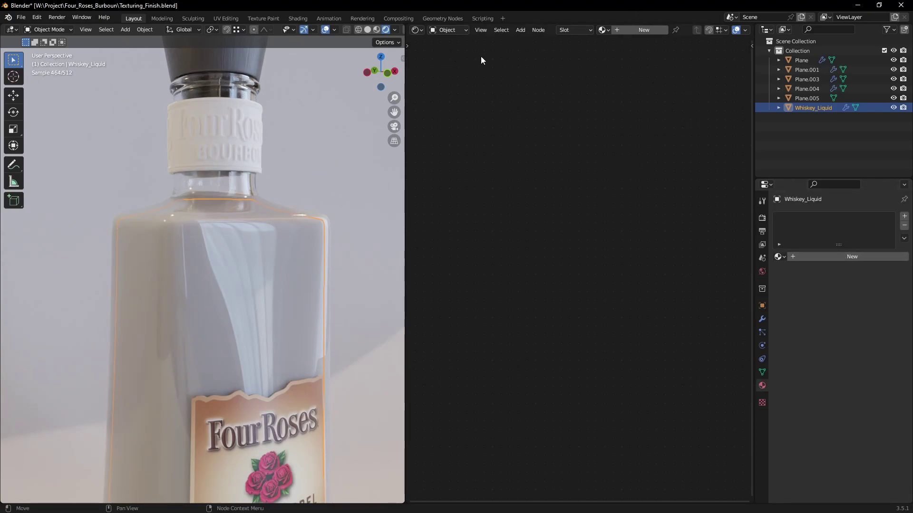
left_click(416, 29)
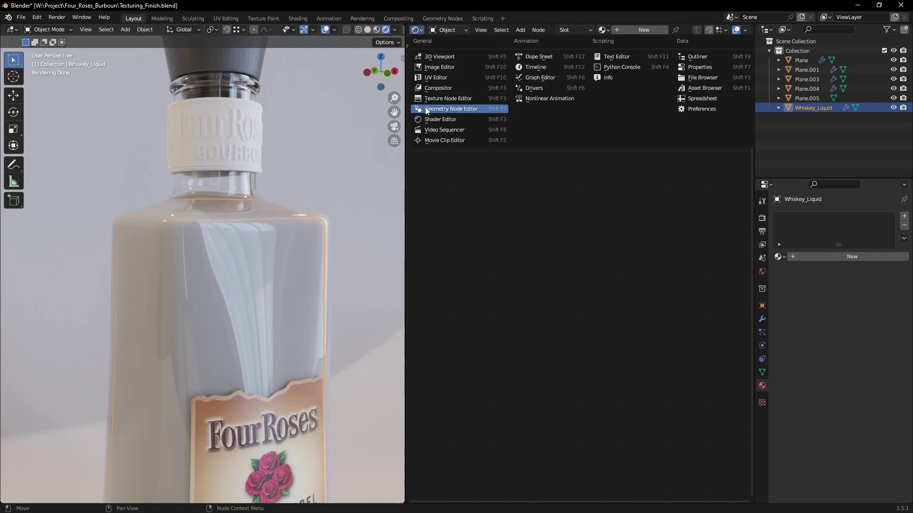
left_click(456, 120)
left_click(629, 33)
scroll(582, 173, "down", 2)
middle_click_drag(523, 167, 572, 126)
scroll(599, 138, "up", 4)
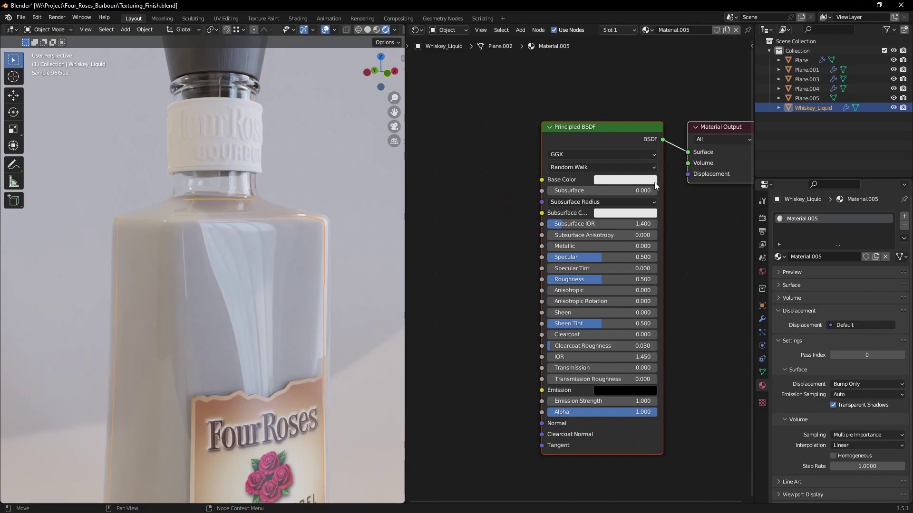
Make the liquid material pure white with Roughness 0.000 and Transmission 1.000
left_click(633, 180)
scroll(639, 73, "up", 4)
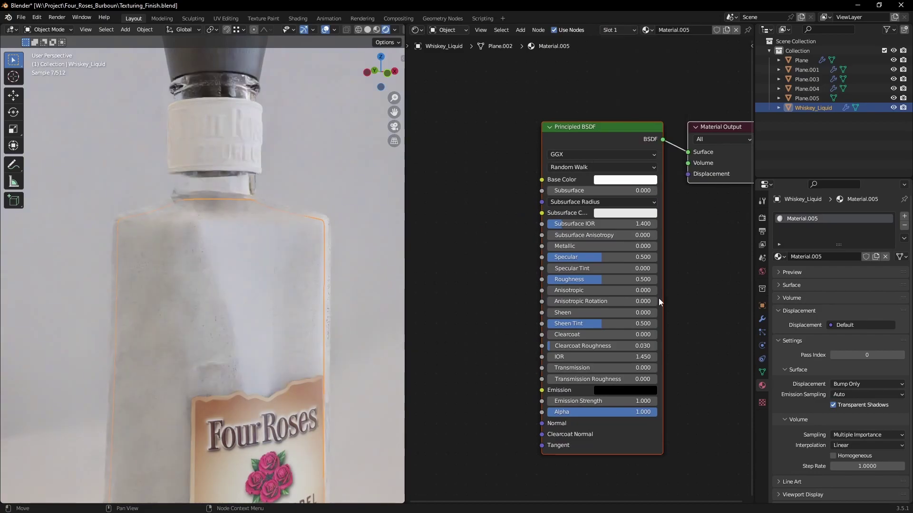
left_click_drag(602, 282, 539, 281)
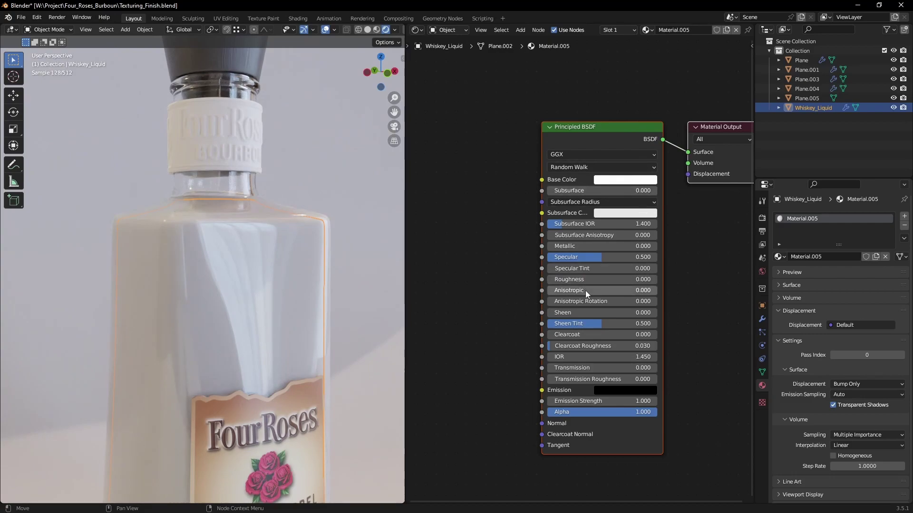
left_click_drag(554, 368, 658, 368)
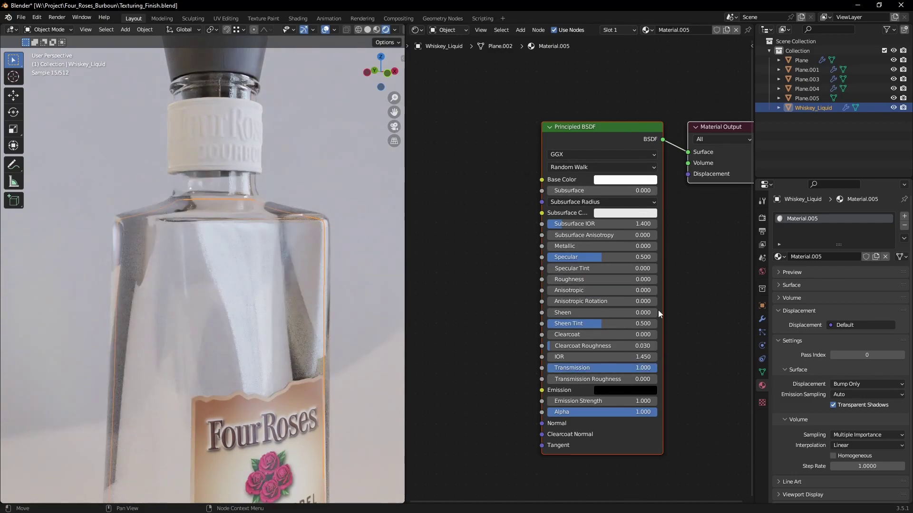
Set the liquid material's IOR to 1.32 and check the whole bottle
middle_click_drag(686, 397, 646, 342)
scroll(671, 340, "up", 4)
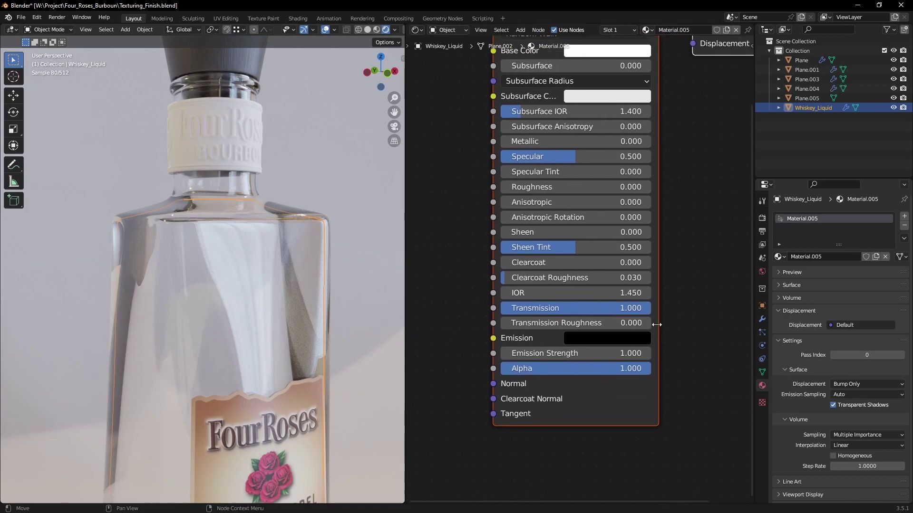
left_click(602, 291)
type("1.")
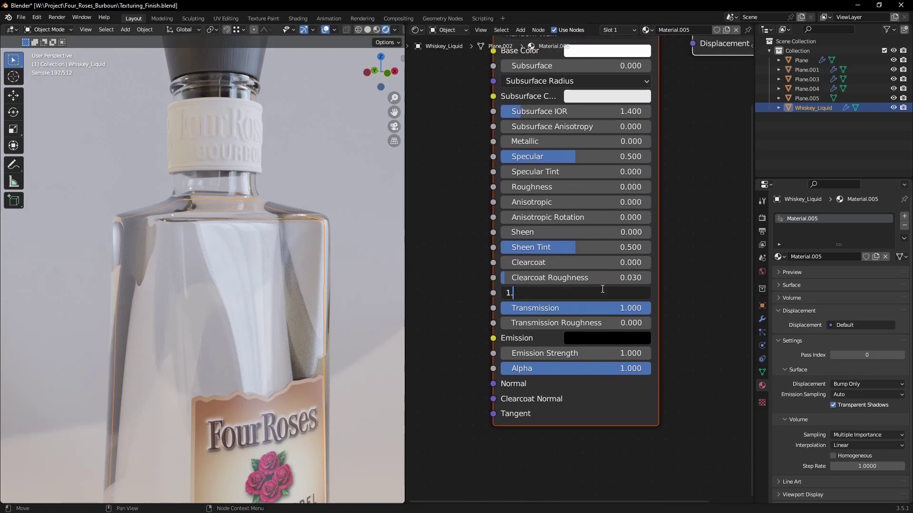
type("32")
key("Return")
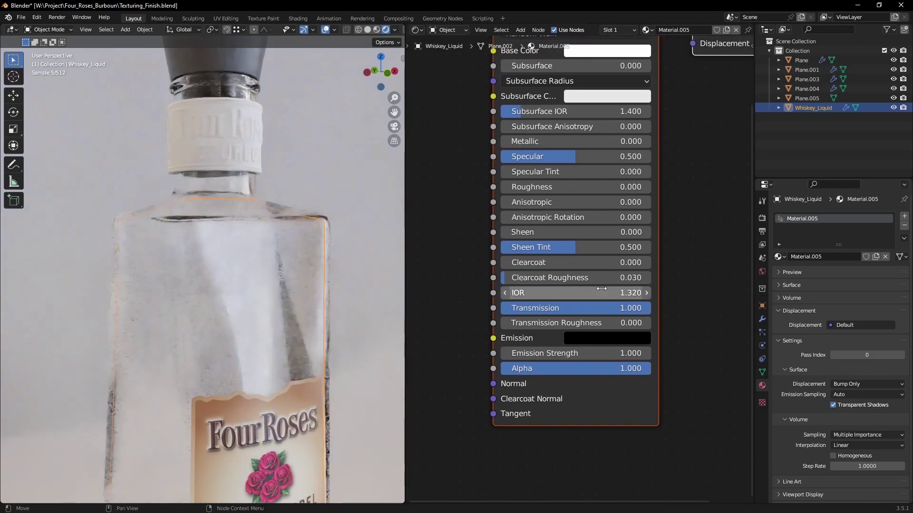
scroll(216, 328, "down", 6)
middle_click_drag(216, 328, 310, 313)
scroll(220, 362, "up", 3)
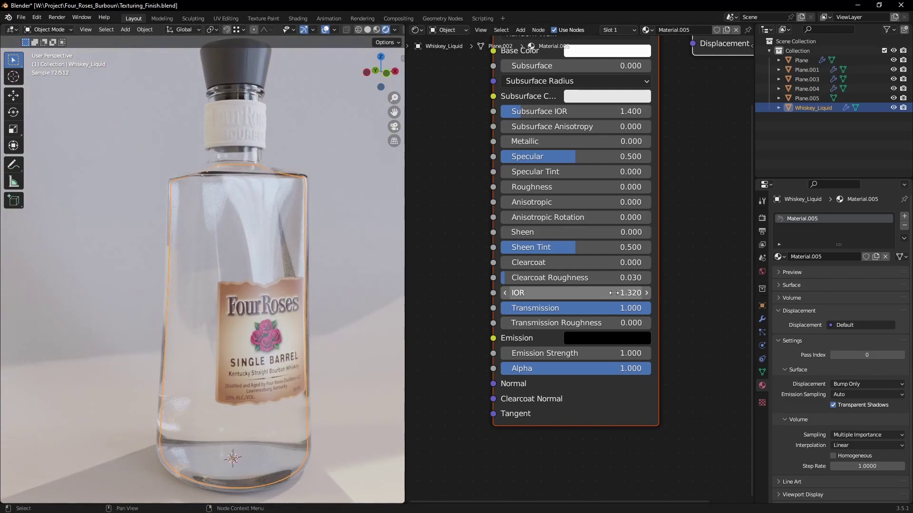
Set the liquid material's base color to a muted brown with Hue 0.057, Saturation 0.584 and Value 0.481
scroll(710, 286, "down", 4)
middle_click_drag(707, 241, 694, 338)
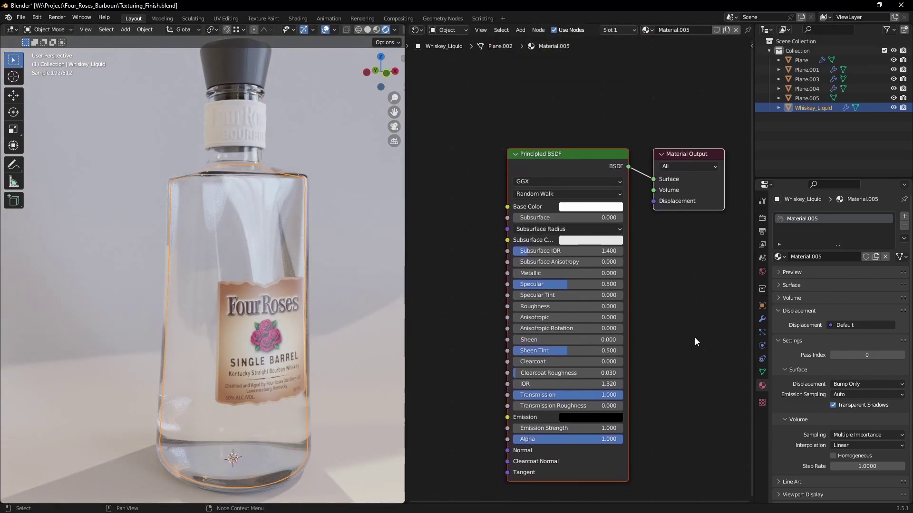
scroll(695, 338, "up", 3)
middle_click_drag(677, 295, 692, 304)
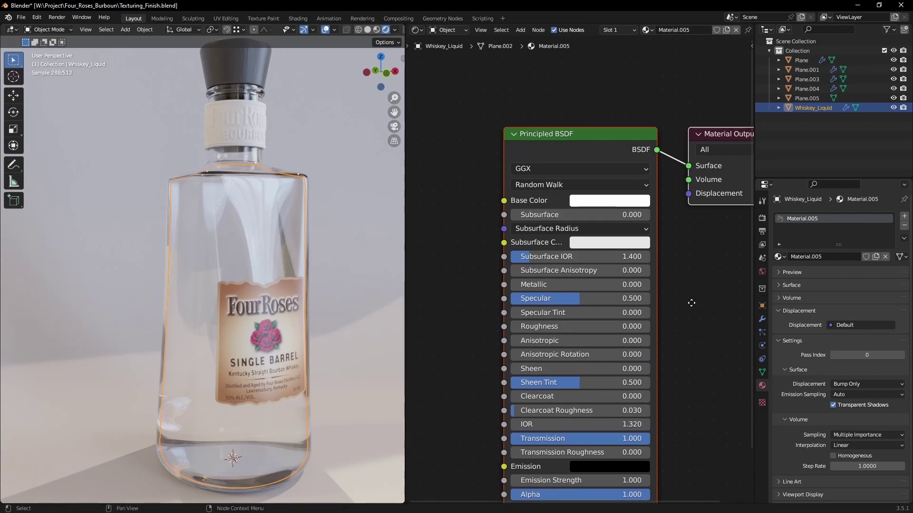
scroll(255, 262, "down", 2)
mouse_move(254, 263)
middle_mouse_down()
mouse_move(247, 270)
mouse_move(258, 276)
mouse_move(273, 263)
mouse_move(250, 266)
middle_mouse_up()
scroll(249, 267, "up", 2)
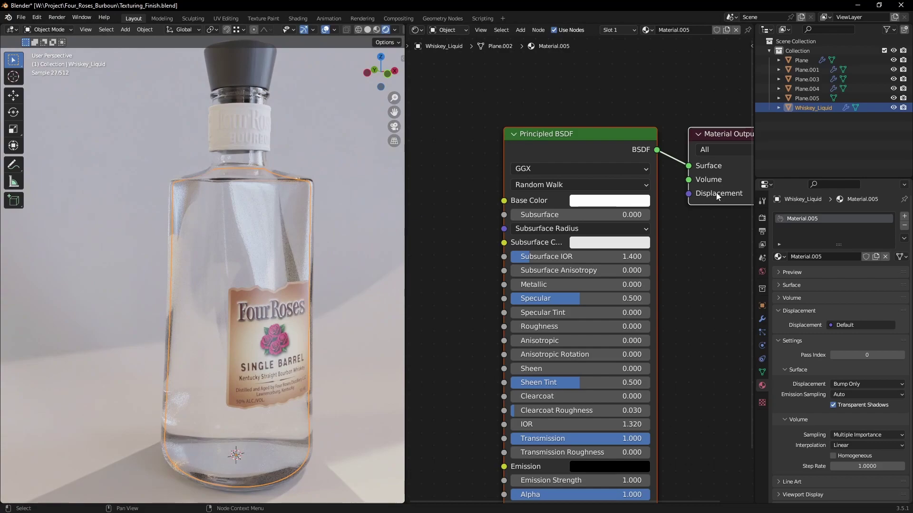
left_click(607, 204)
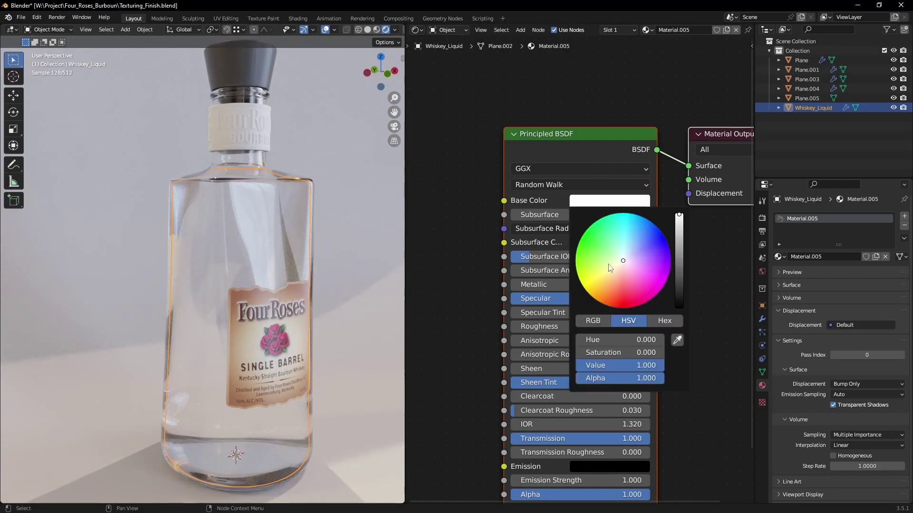
left_click(613, 286)
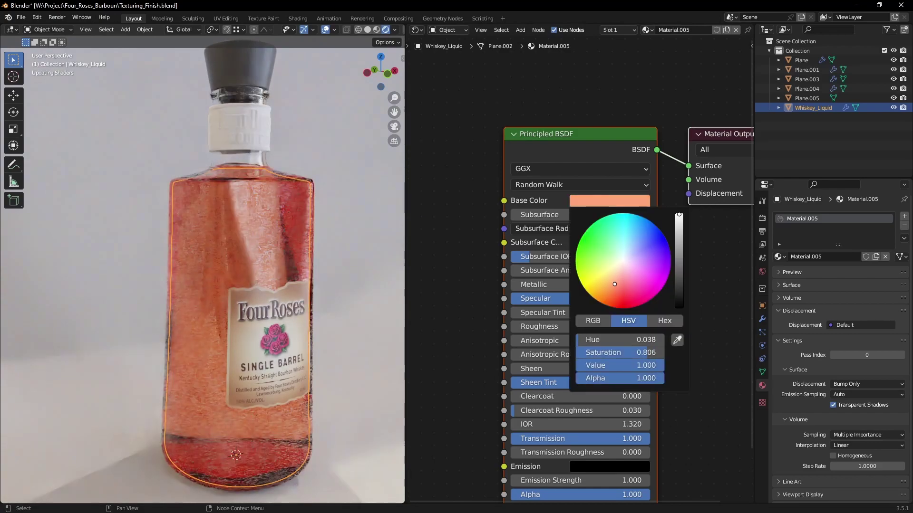
left_click_drag(610, 285, 608, 287)
left_click_drag(681, 222, 680, 239)
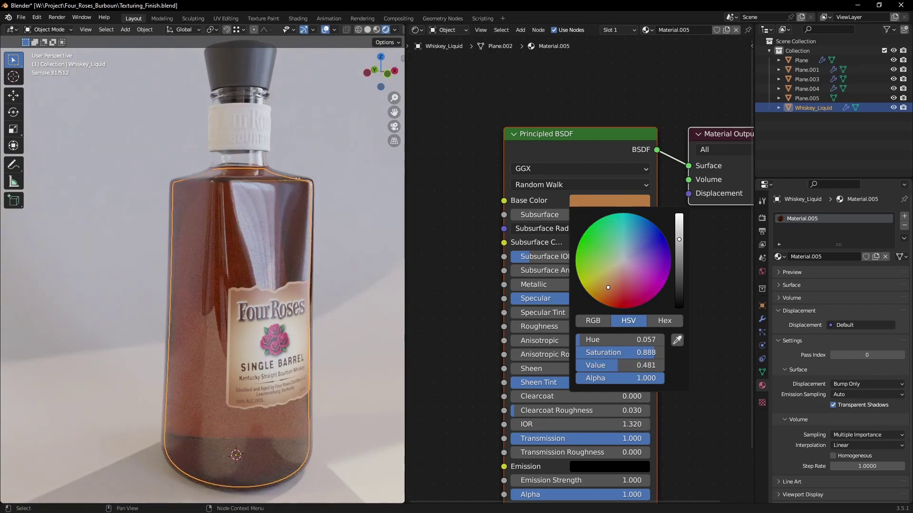
left_click_drag(646, 351, 627, 353)
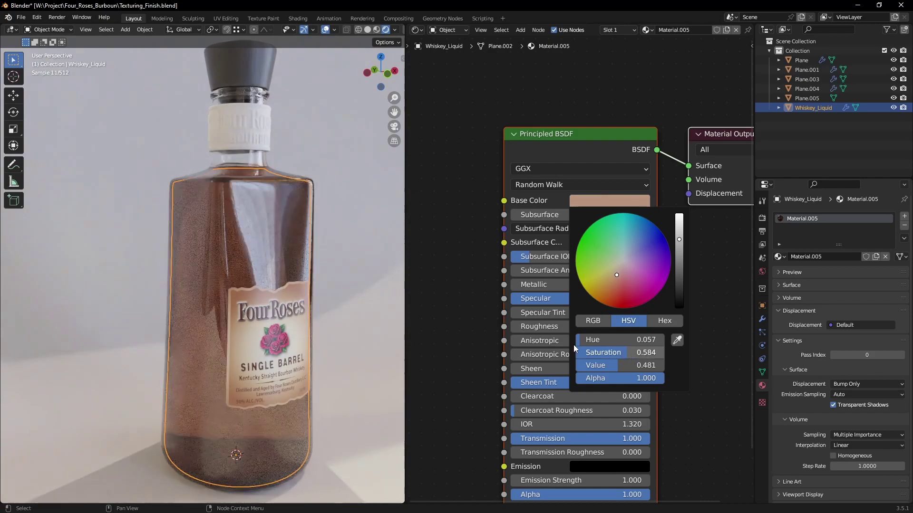
Inspect the tinted liquid in the rendered bottle from the front, the side and up close
scroll(173, 289, "down", 3)
middle_click_drag(173, 289, 196, 290)
middle_click_drag(229, 335, 227, 237)
scroll(217, 317, "up", 1)
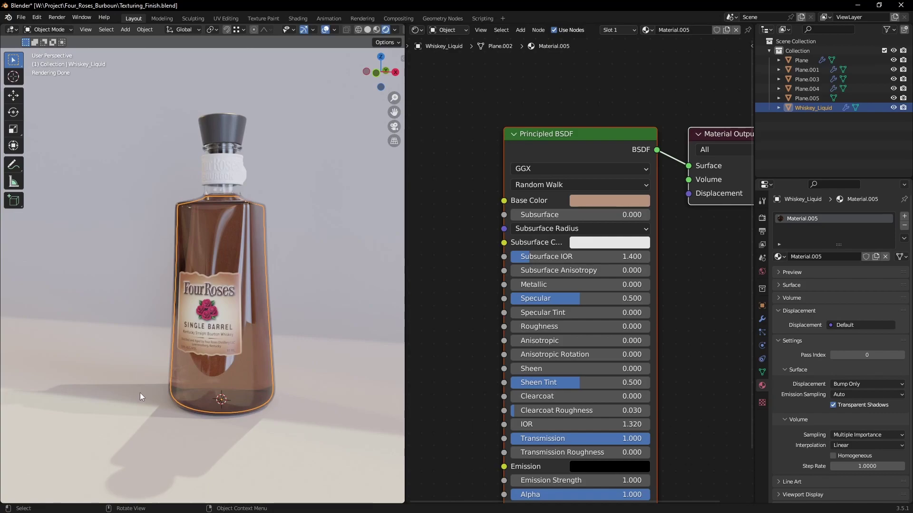
middle_click_drag(269, 337, 352, 381)
scroll(286, 331, "up", 1)
scroll(311, 330, "up", 2)
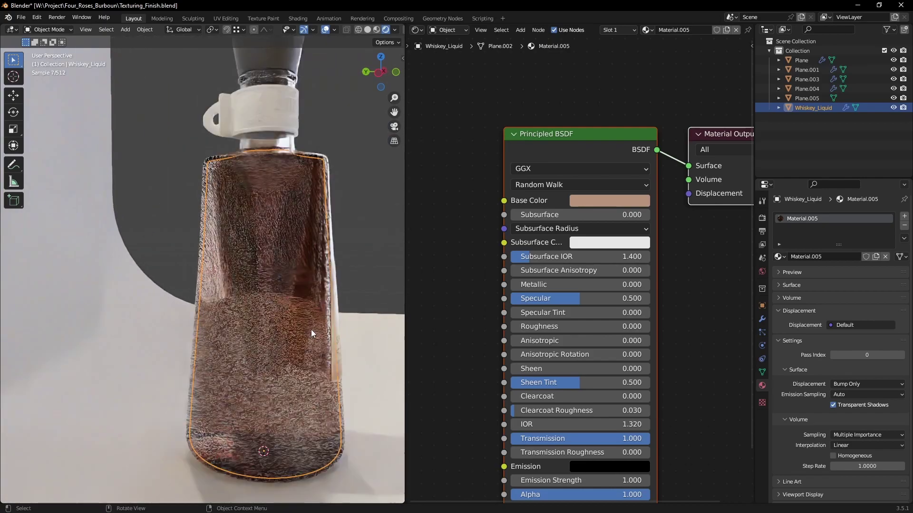
middle_click_drag(317, 327, 300, 333)
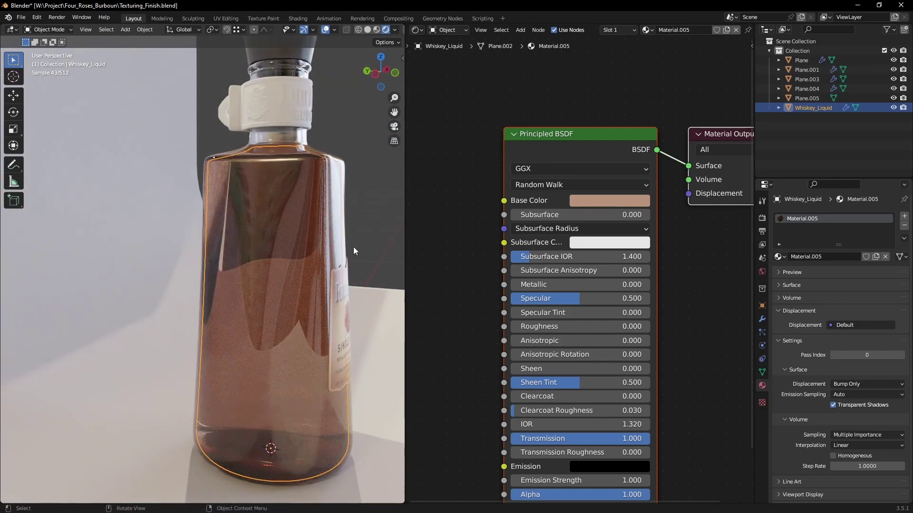
middle_click_drag(324, 245, 257, 260)
scroll(304, 238, "down", 3)
middle_click_drag(303, 239, 282, 238)
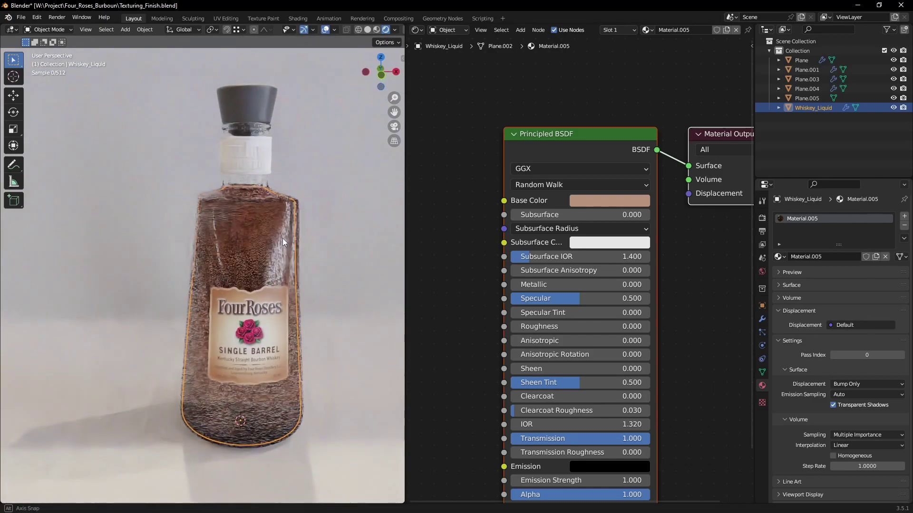
scroll(288, 238, "up", 3)
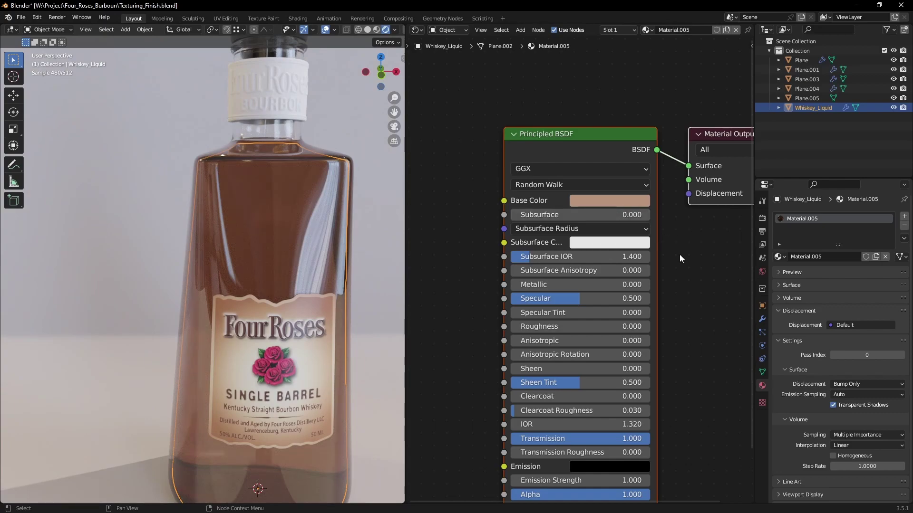
Change the liquid's base color to a brighter, more saturated orange and deselect all objects
left_click(617, 200)
left_click_drag(619, 366, 643, 354)
scroll(254, 273, "down", 4)
key("alt+a")
mouse_move(253, 310)
middle_mouse_down()
mouse_move(195, 295)
mouse_move(270, 304)
middle_mouse_up()
right_click(255, 412, "shift")
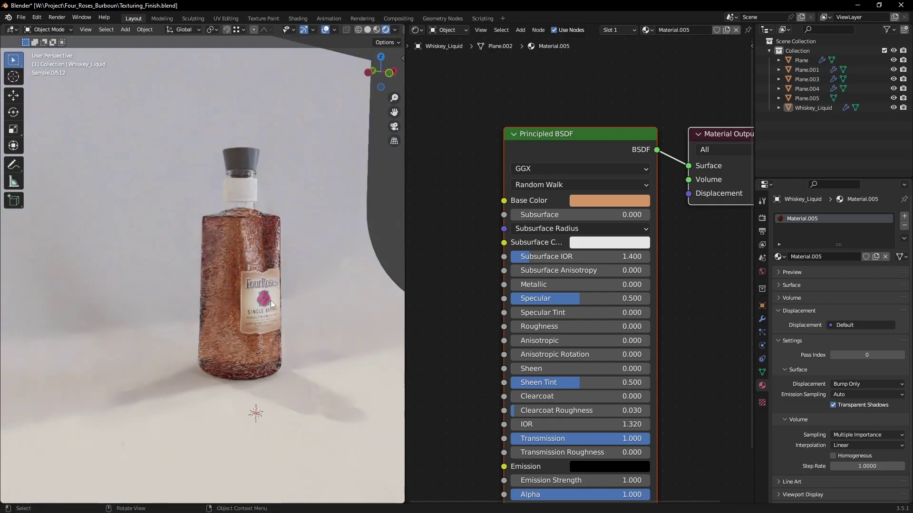
Select the white strap around the bottle's neck and examine its embossed surface up close
scroll(274, 267, "up", 3)
scroll(276, 259, "up", 1)
middle_click_drag(293, 102, 241, 279, "shift")
left_click(248, 228)
scroll(253, 229, "up", 3)
scroll(241, 279, "up", 2)
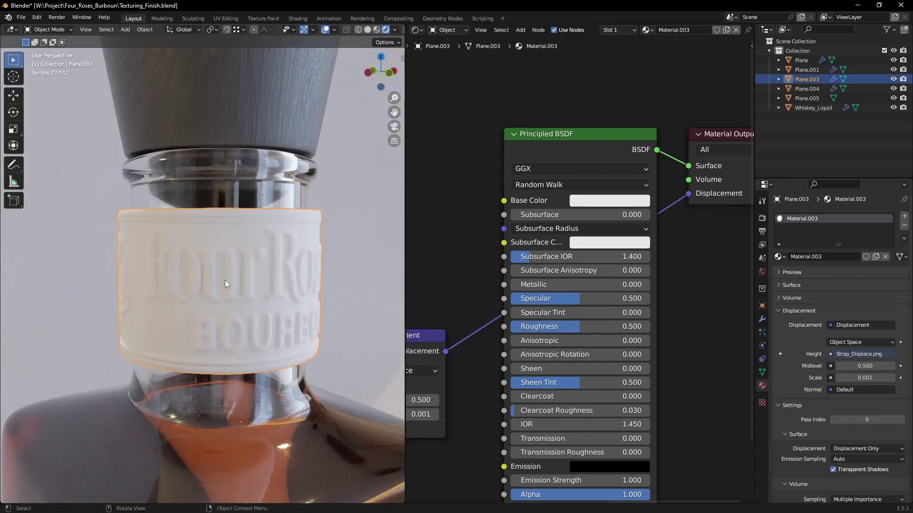
scroll(249, 269, "down", 3)
middle_click_drag(249, 269, 224, 273)
scroll(226, 273, "up", 1)
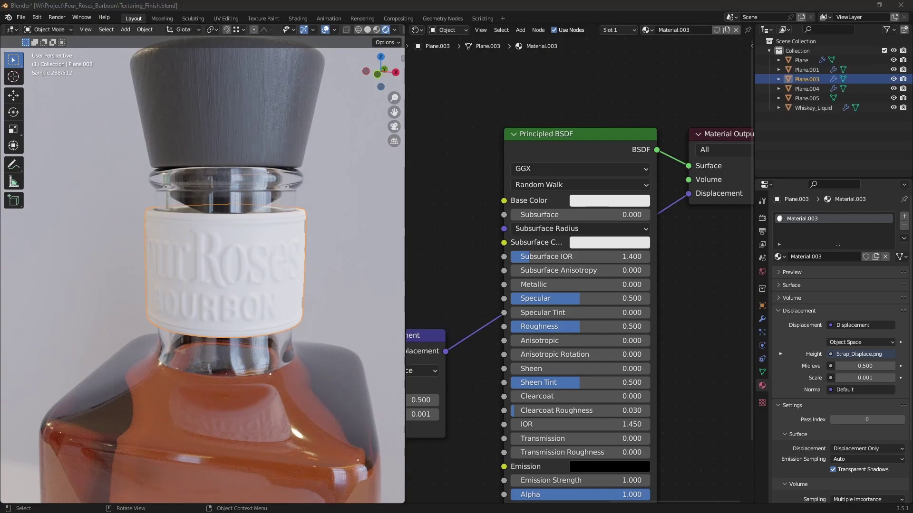
Switch to GIMP, open the leather photo TCom_Leather0006_M.jpg and look over its surface
left_click_drag(412, 0, 424, 40)
double_click(424, 40)
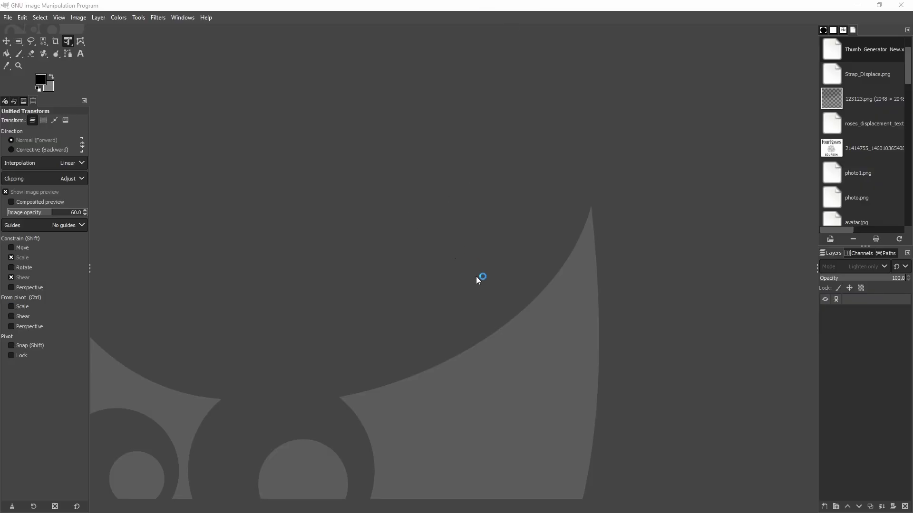
scroll(481, 284, "down", 3, "ctrl")
scroll(425, 294, "up", 3, "ctrl")
middle_click_drag(556, 279, 501, 313)
middle_click_drag(616, 366, 568, 353)
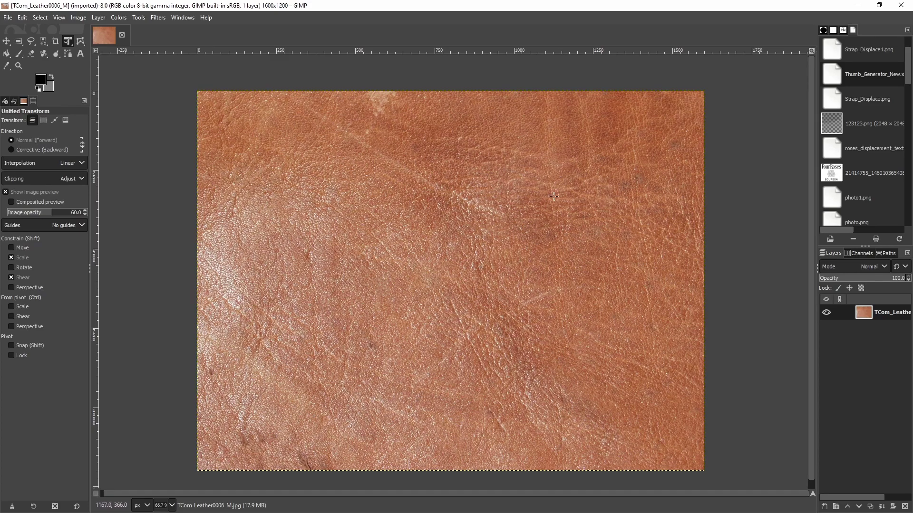
mouse_move(481, 305)
middle_mouse_down()
mouse_move(563, 247)
mouse_move(464, 289)
mouse_move(490, 297)
mouse_move(480, 292)
middle_mouse_up()
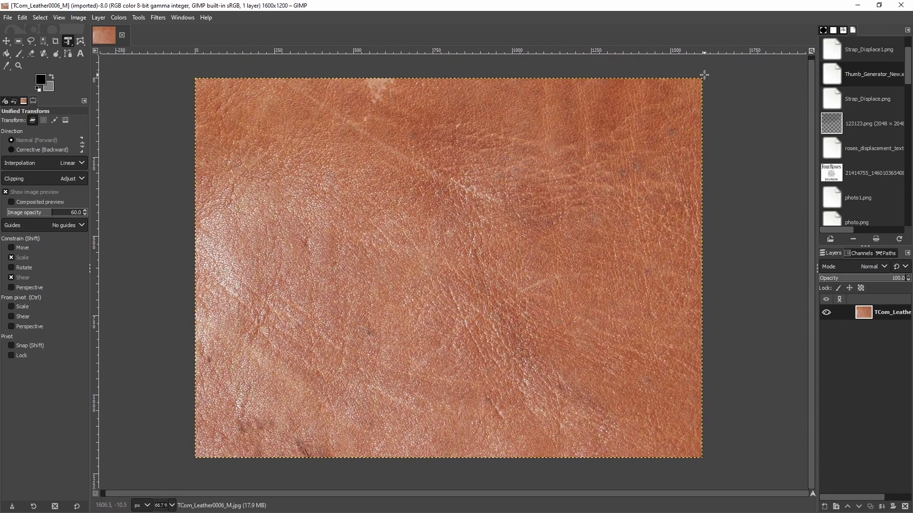
Select a square of about 1221 × 1221 px over the right part of the leather photo and crop the image to it
key("r")
left_click_drag(704, 75, 317, 428, "shift")
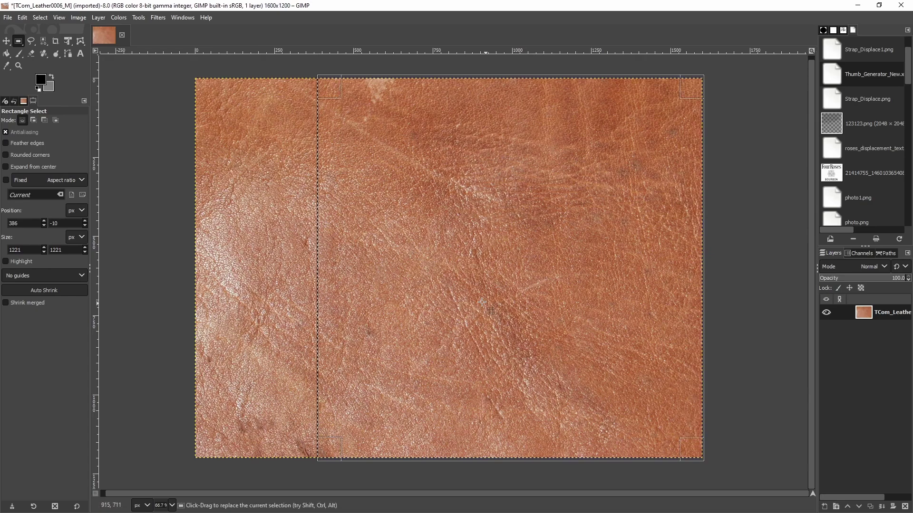
mouse_move(508, 282)
middle_mouse_down()
mouse_move(523, 272)
mouse_move(504, 279)
middle_mouse_up()
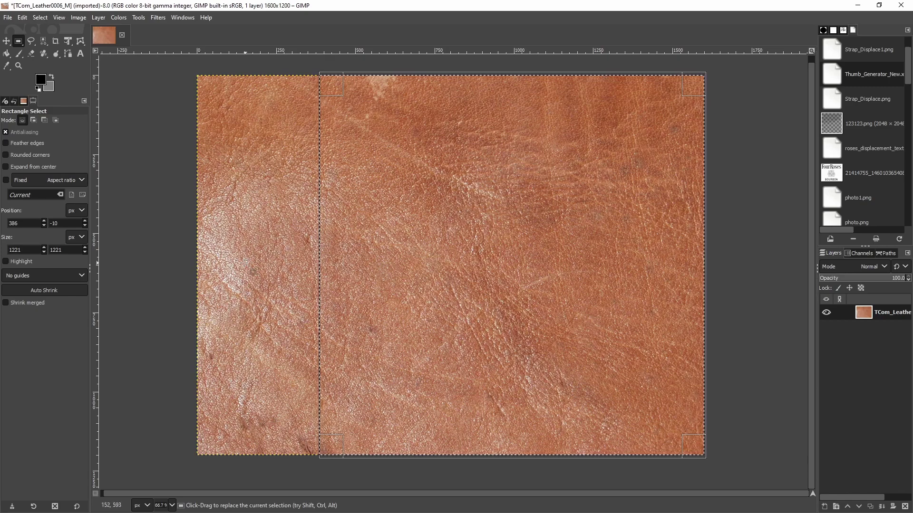
left_click(546, 235)
middle_click_drag(537, 232, 515, 235)
right_click(480, 225)
mouse_move(524, 312)
mouse_move(513, 288)
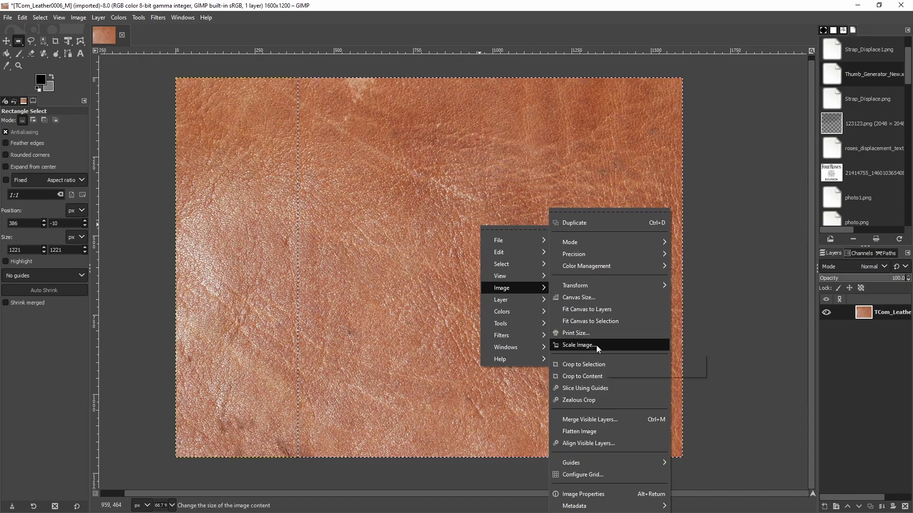
left_click(598, 364)
Try the Tile Seamless filter on the cropped leather texture and undo it
middle_click_drag(518, 232, 481, 218)
scroll(481, 219, "down", 3, "ctrl")
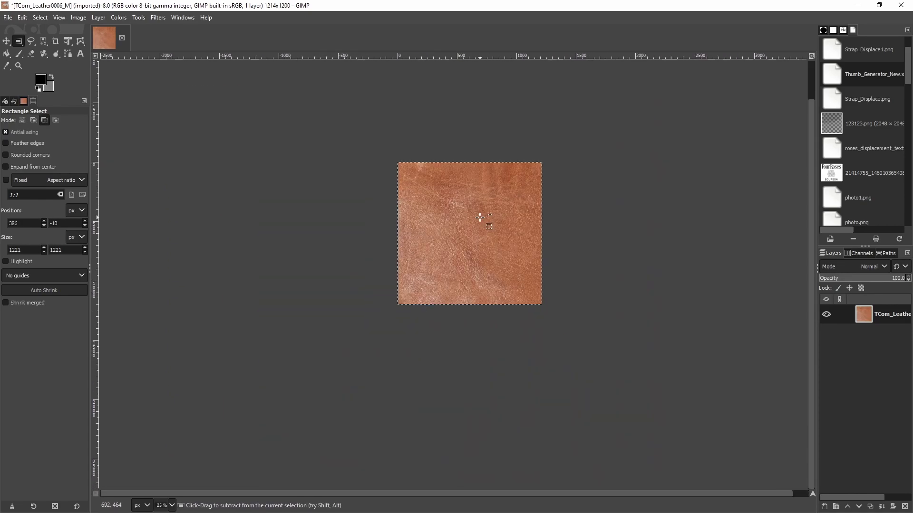
scroll(481, 219, "up", 3, "ctrl")
right_click(437, 218)
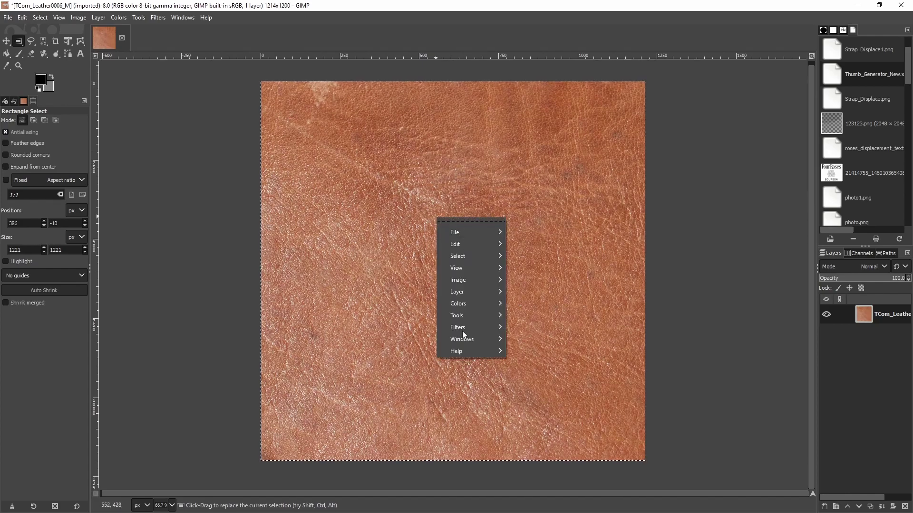
mouse_move(469, 327)
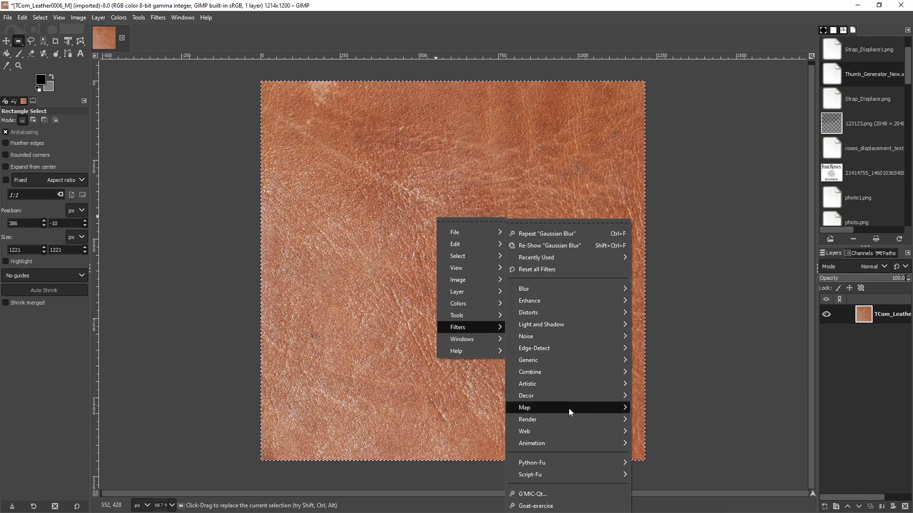
mouse_move(569, 408)
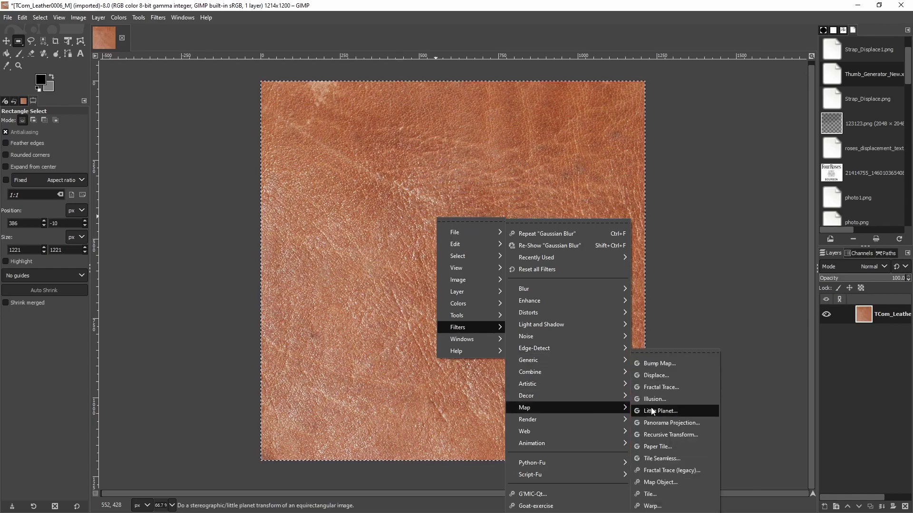
left_click(665, 459)
left_click_drag(559, 202, 747, 166)
left_click(762, 261)
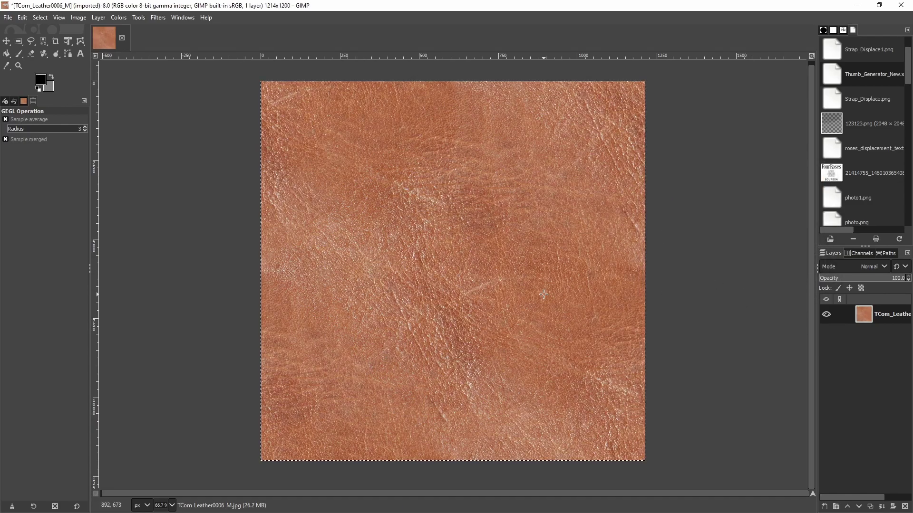
key("ctrl+z")
Offset the leather layer by half its width and height, X 607 and Y 600 px, with wrap-around edges
middle_click_drag(473, 285, 515, 267)
key("shift+ctrl+o")
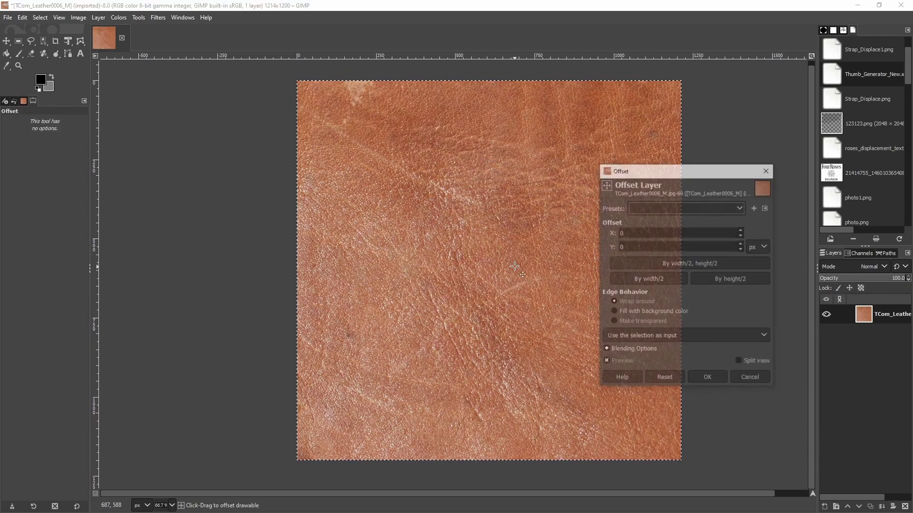
left_click(694, 263)
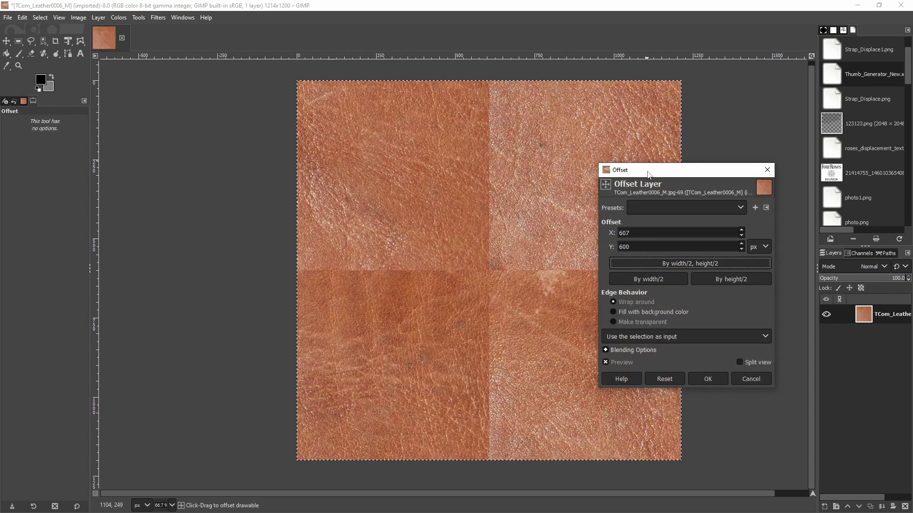
left_click(707, 380)
Try healing the left half of the horizontal seam with a size 93 Healing brush, sampling clean leather above it
middle_click_drag(509, 261, 481, 271)
scroll(480, 271, "up", 3, "ctrl")
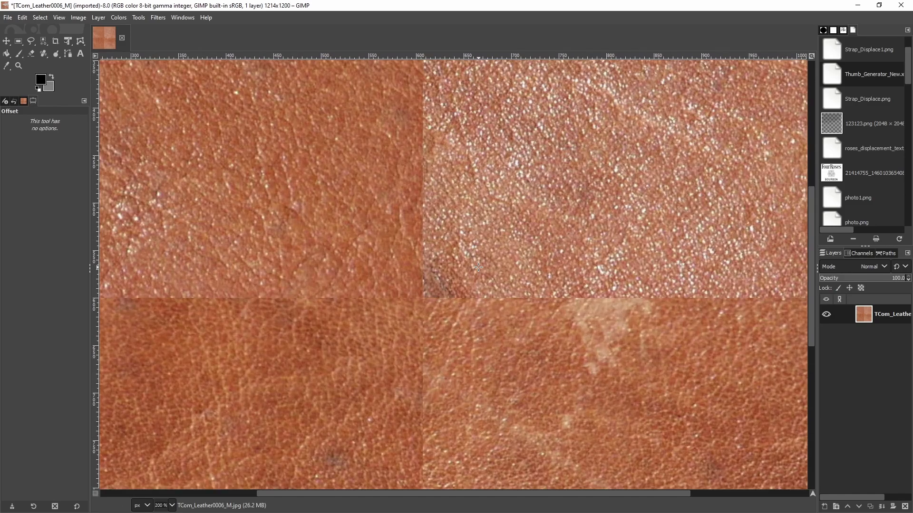
scroll(480, 268, "down", 2, "ctrl")
key("h")
middle_click_drag(370, 142, 424, 153)
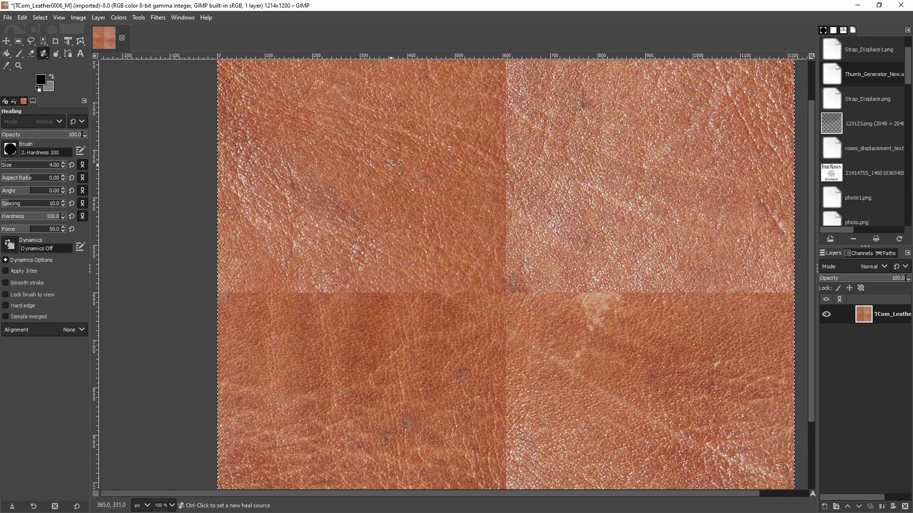
left_click_drag(15, 167, 15, 167)
left_click(404, 193, "ctrl")
left_click(413, 295)
left_click(386, 167, "ctrl")
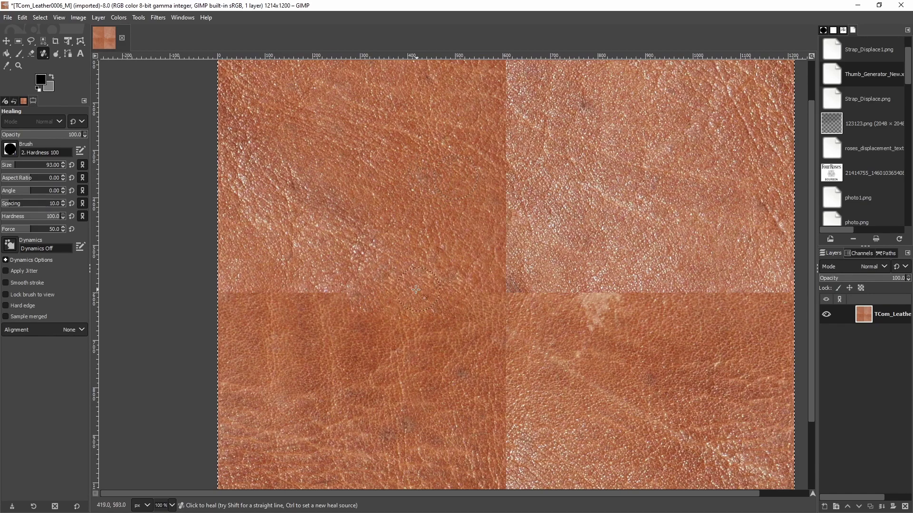
left_click(487, 295)
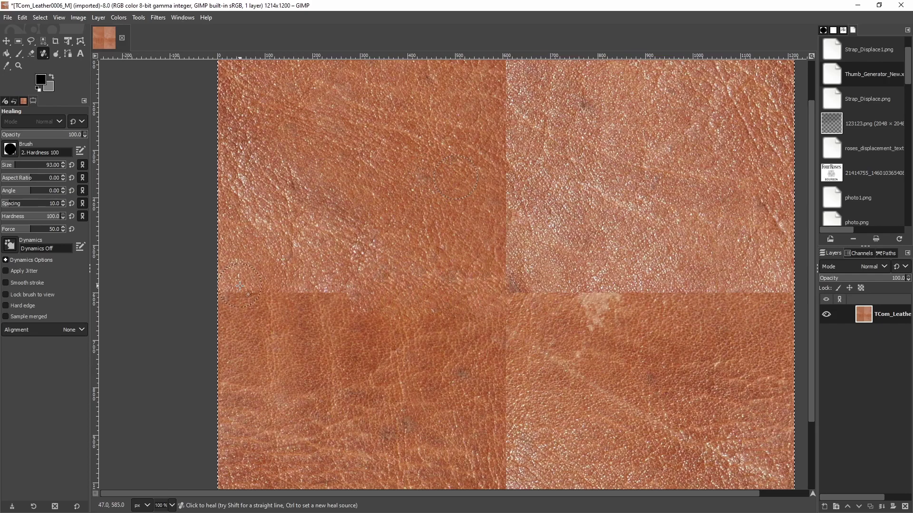
Change the healing brush to the softer 2. Hardness 050 at size 120 and heal the seam toward the image's center
left_click(10, 150)
left_click(20, 179)
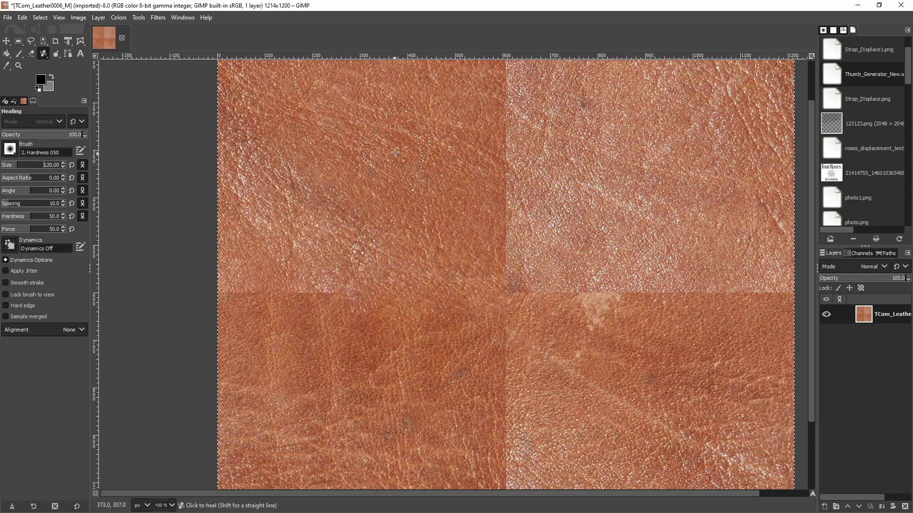
mouse_move(439, 301)
left_mouse_down()
mouse_move(282, 298)
mouse_move(505, 287)
left_mouse_up()
scroll(504, 287, "down", 3, "ctrl")
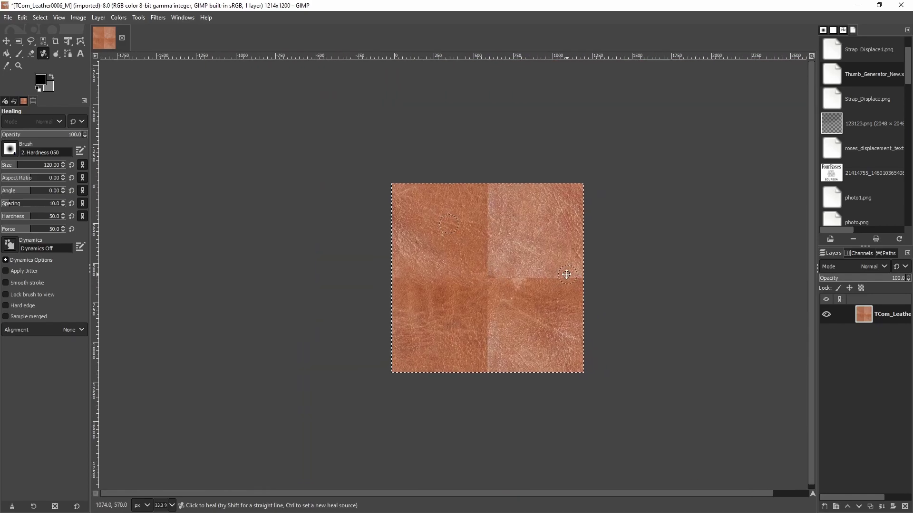
Undo the healing strokes made along the horizontal seam
key("ctrl+z")
key("ctrl+z")
key("ctrl+z")
key("ctrl+z")
key("ctrl+z")
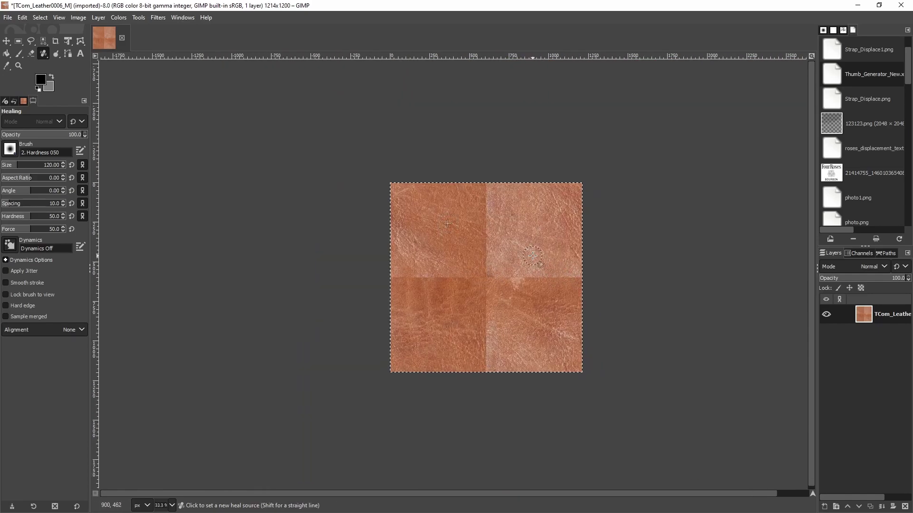
Crop the leather image to a 1:1 square selection of about 1208 px covering its right side and full height
middle_click_drag(512, 255, 492, 262)
scroll(492, 263, "up", 1, "ctrl")
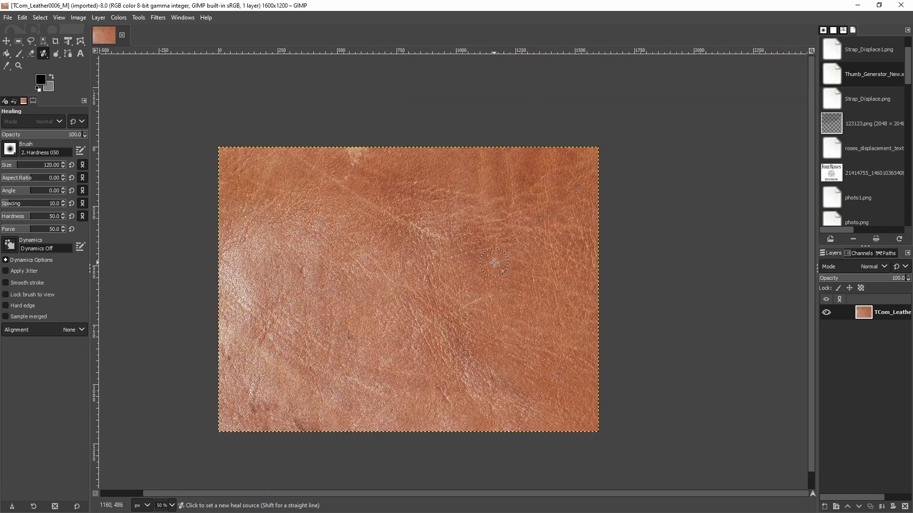
key("r")
left_click_drag(600, 146, 313, 424)
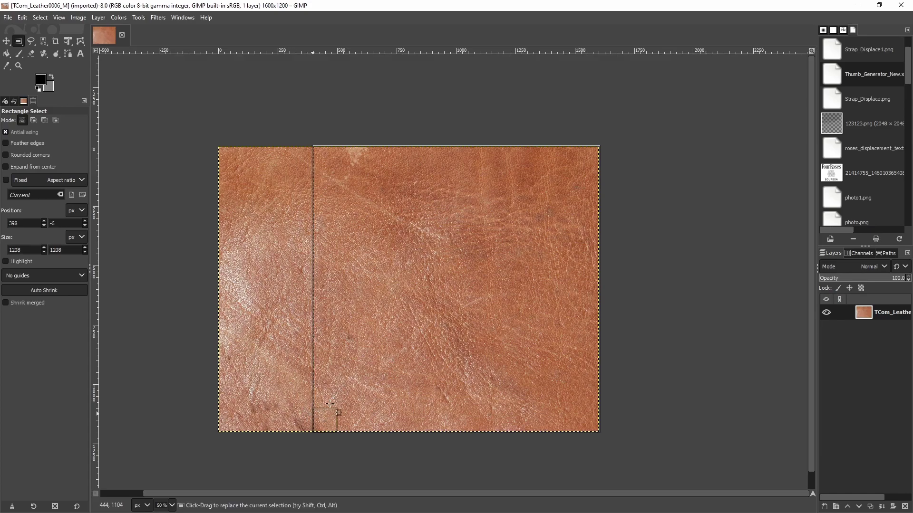
right_click(488, 271)
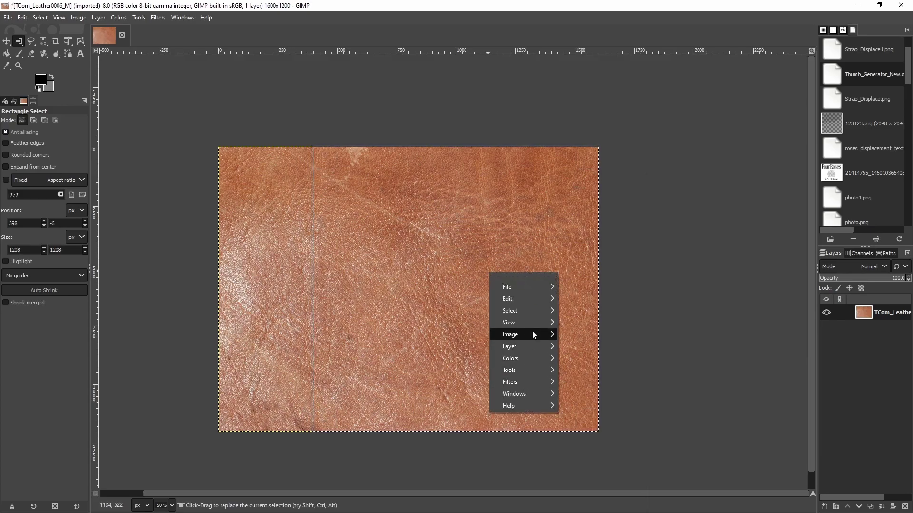
mouse_move(532, 332)
left_click(609, 364)
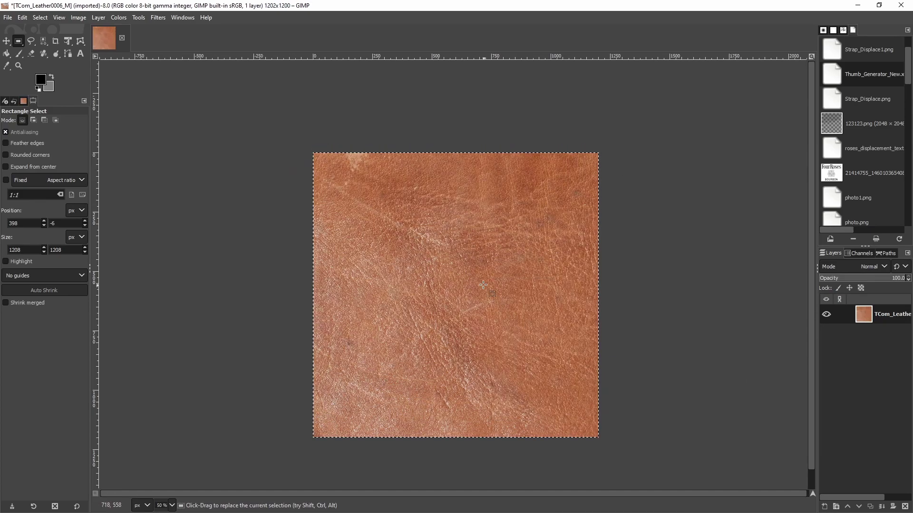
Apply the Tile Seamless filter to the cropped leather image
right_click(472, 234)
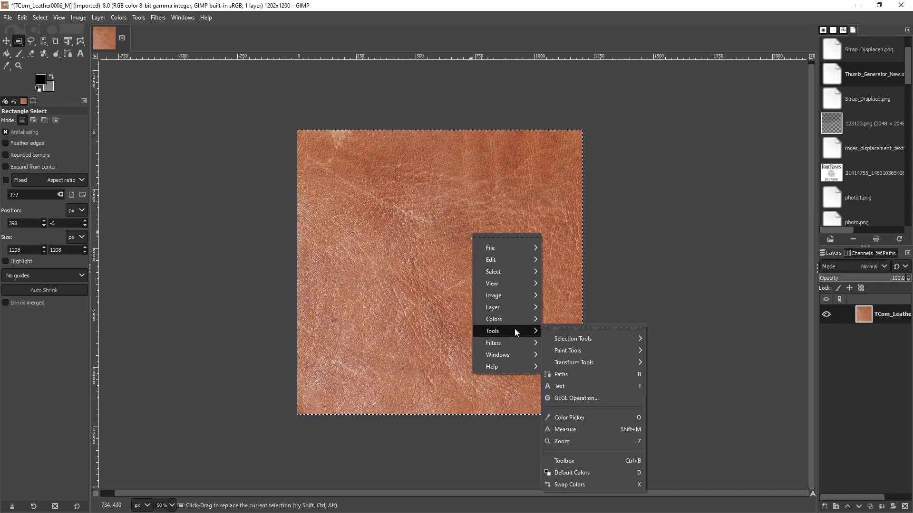
mouse_move(523, 342)
mouse_move(582, 336)
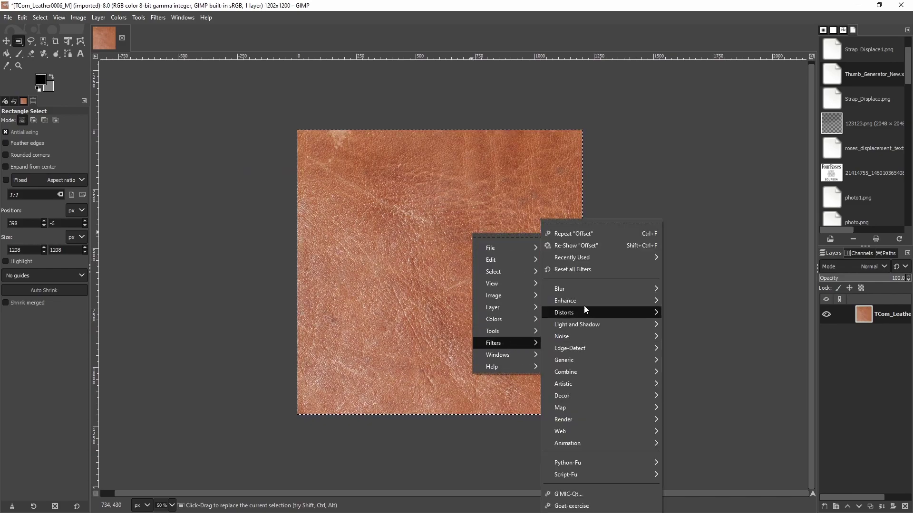
mouse_move(587, 408)
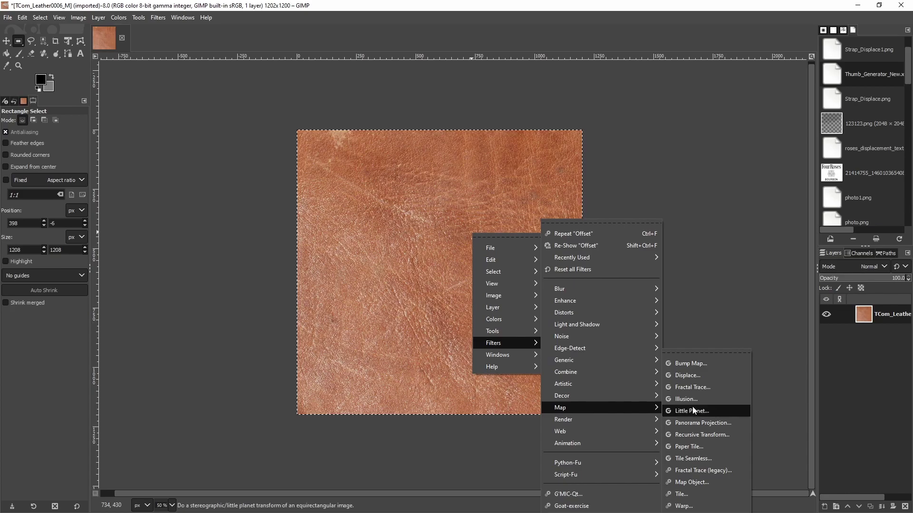
left_click(693, 459)
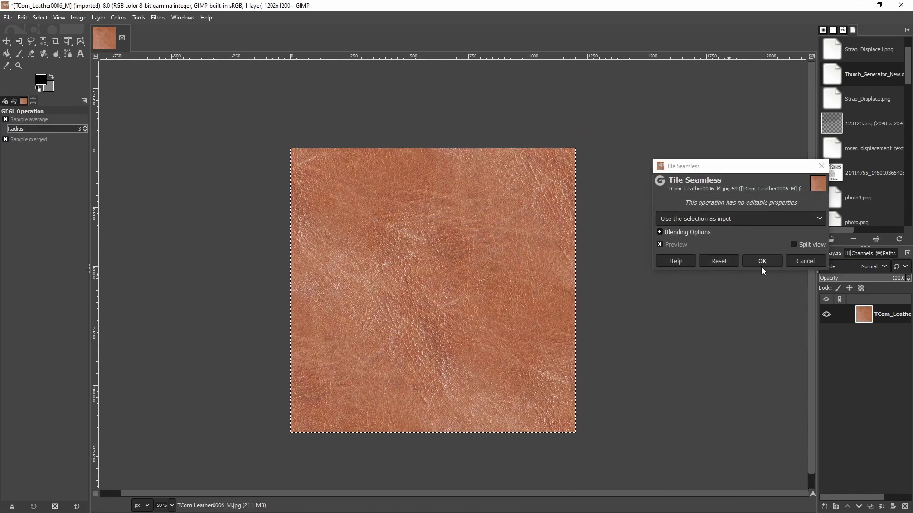
left_click(761, 265)
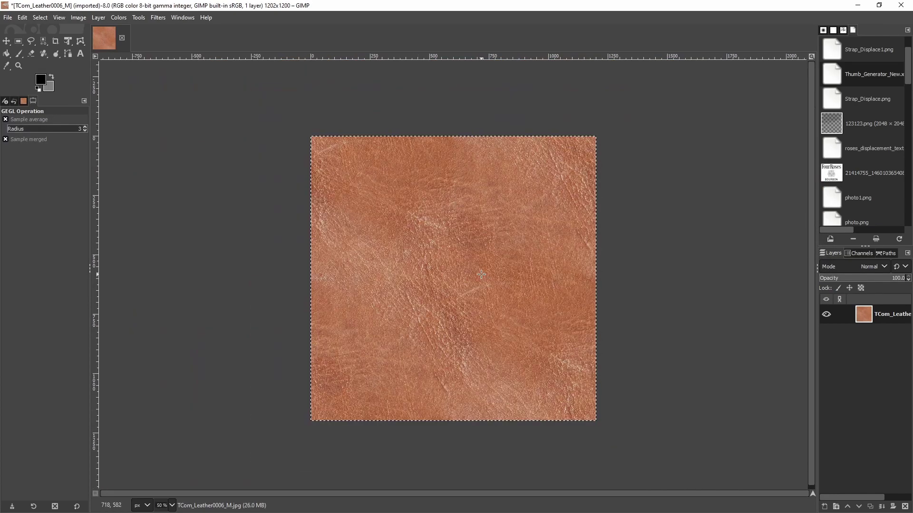
middle_click_drag(482, 273, 506, 262)
scroll(537, 228, "up", 1, "ctrl")
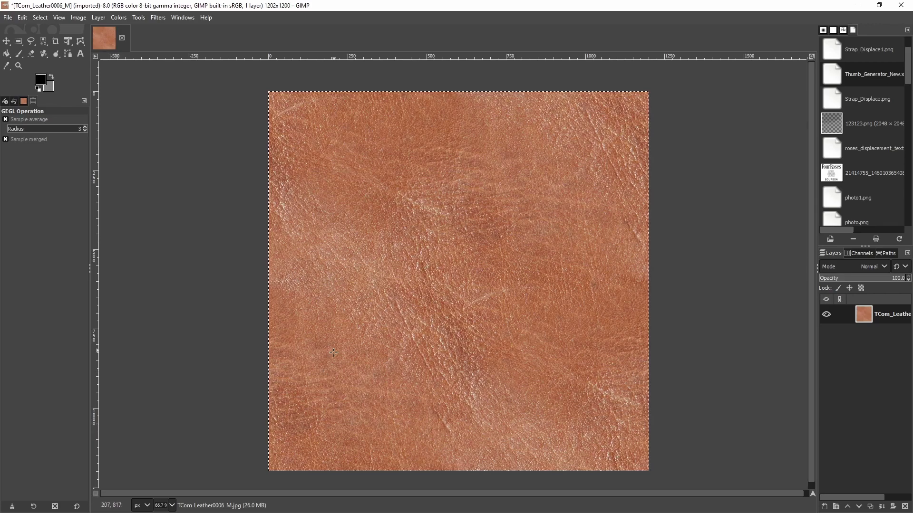
middle_click_drag(429, 271, 418, 276)
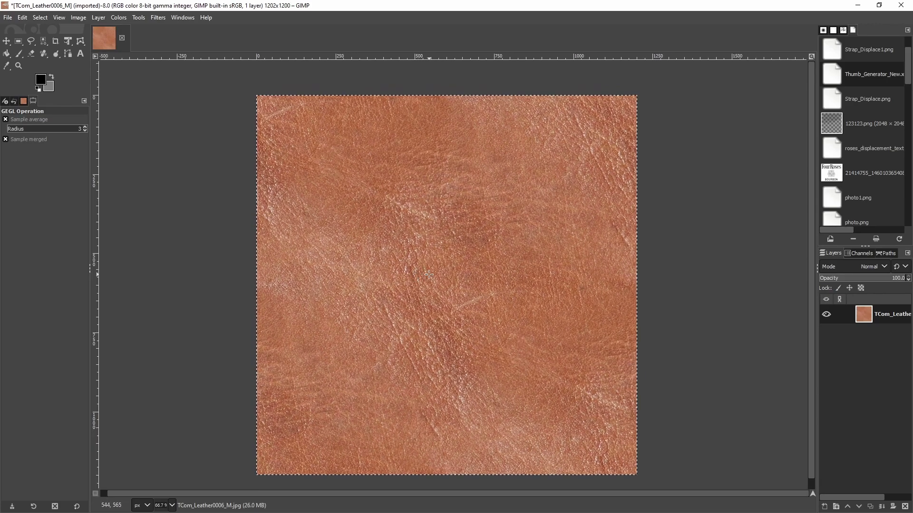
Duplicate the seamless leather layer and desaturate the copy with a Saturation scale of 0
key("ctrl+shift+d")
middle_click_drag(475, 280, 483, 271)
right_click(493, 208)
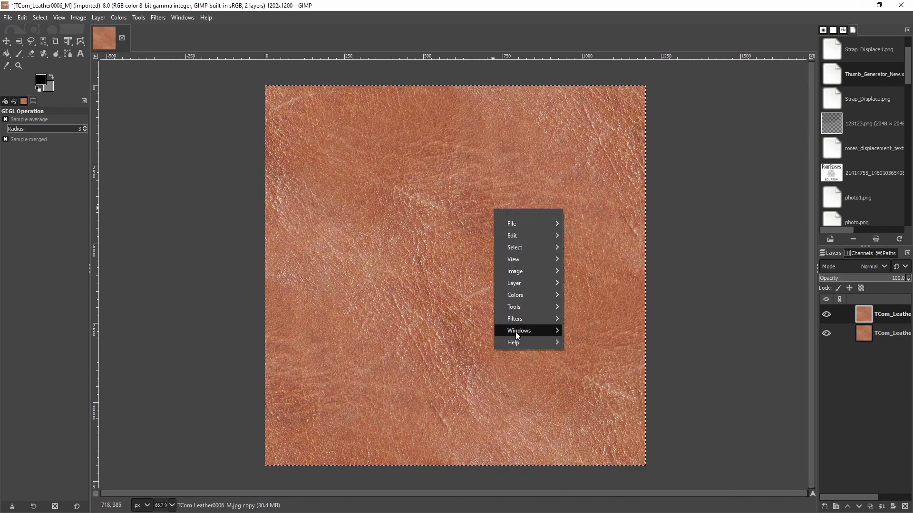
mouse_move(538, 281)
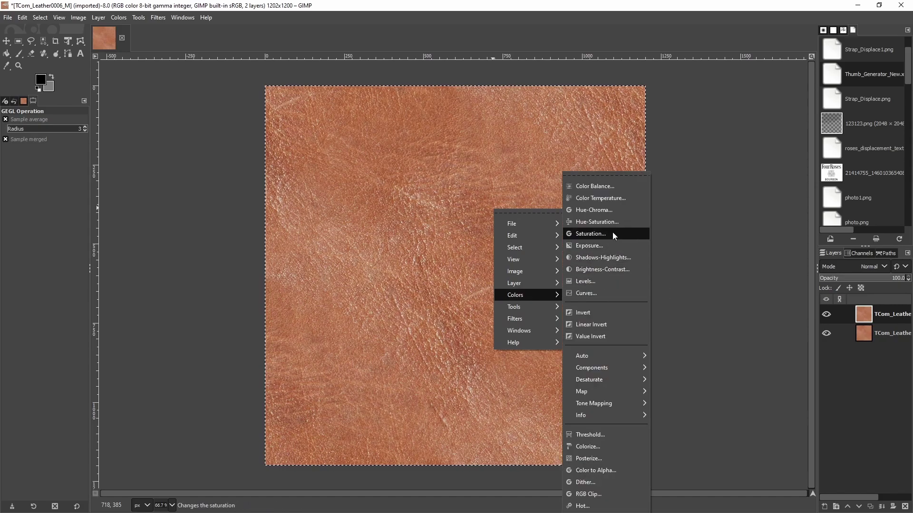
left_click(613, 234)
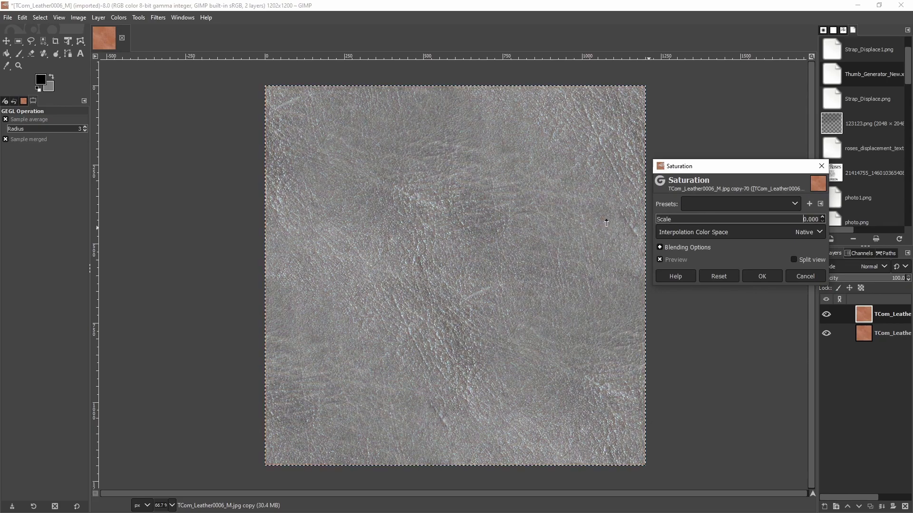
left_click(774, 278)
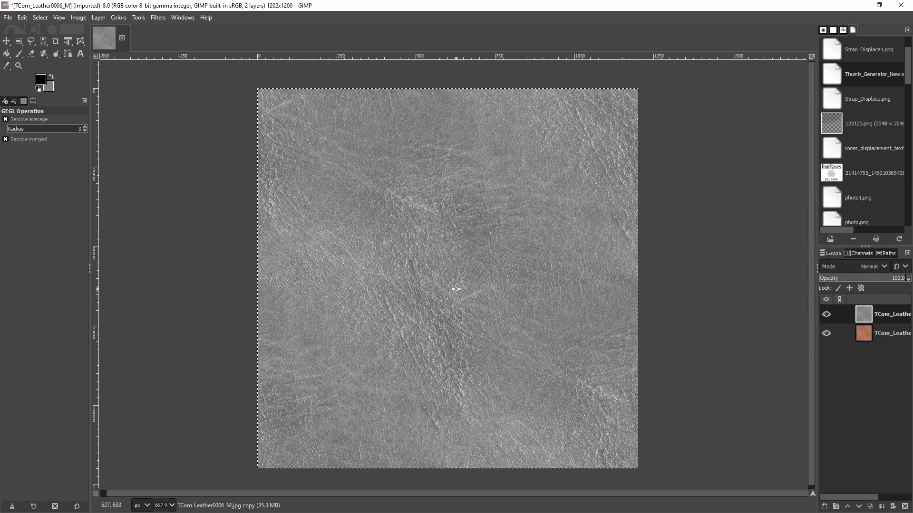
Set the desaturated copy's blend mode to Luminance
left_click(882, 267)
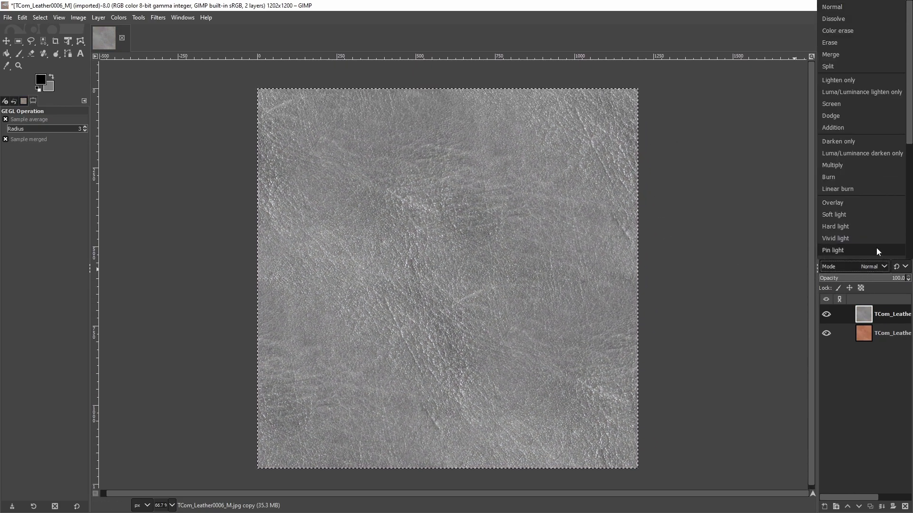
scroll(872, 201, "down", 7)
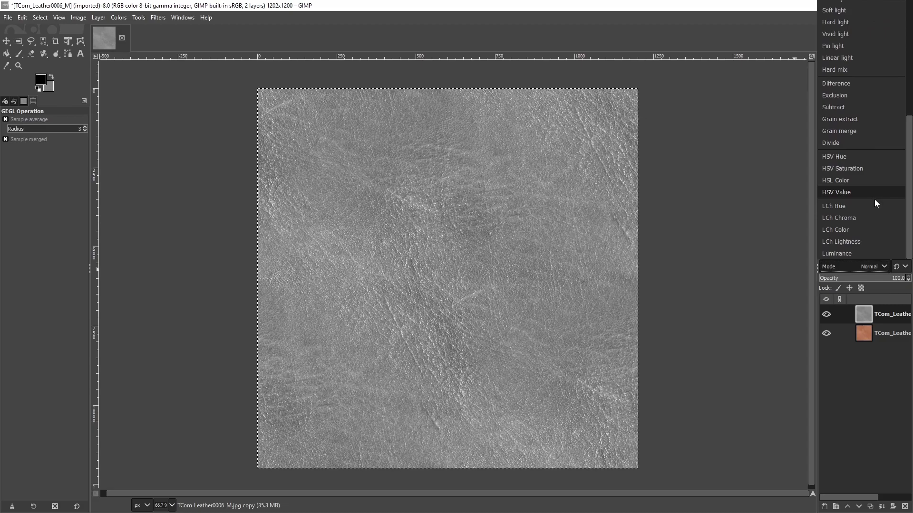
left_click(846, 253)
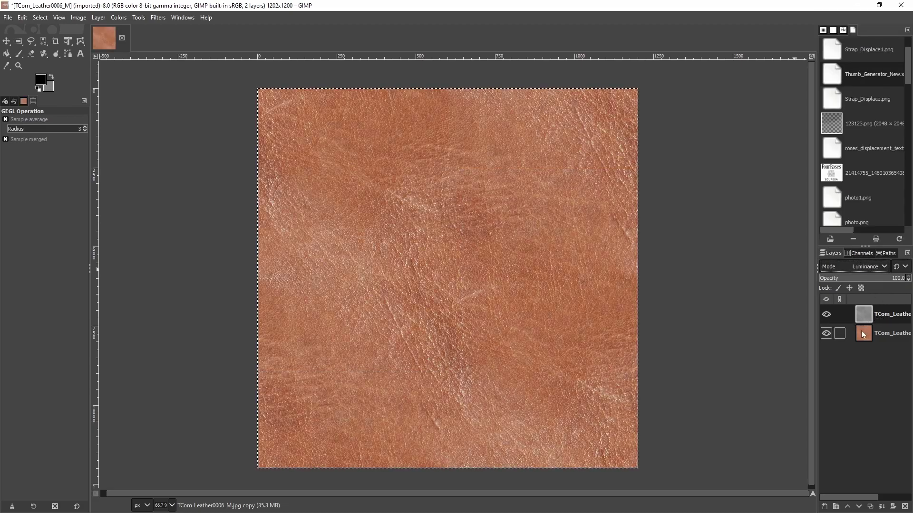
Apply a High Pass filter to the desaturated copy with Std. Dev. 97.8 and Contrast 1.948
right_click(393, 210)
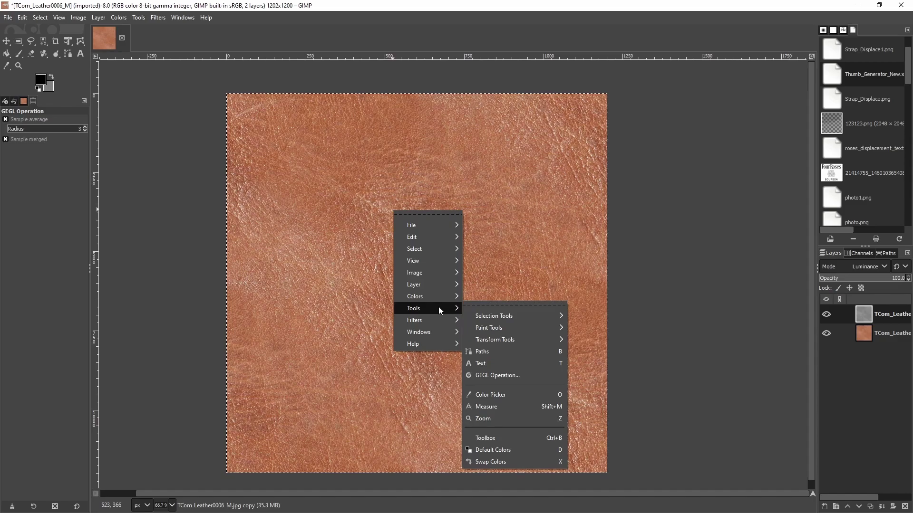
mouse_move(432, 319)
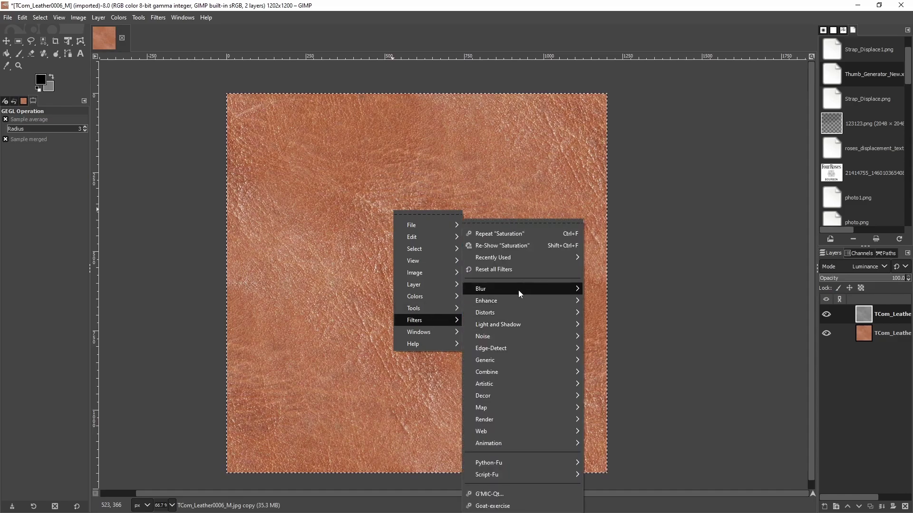
mouse_move(547, 301)
left_click(621, 332)
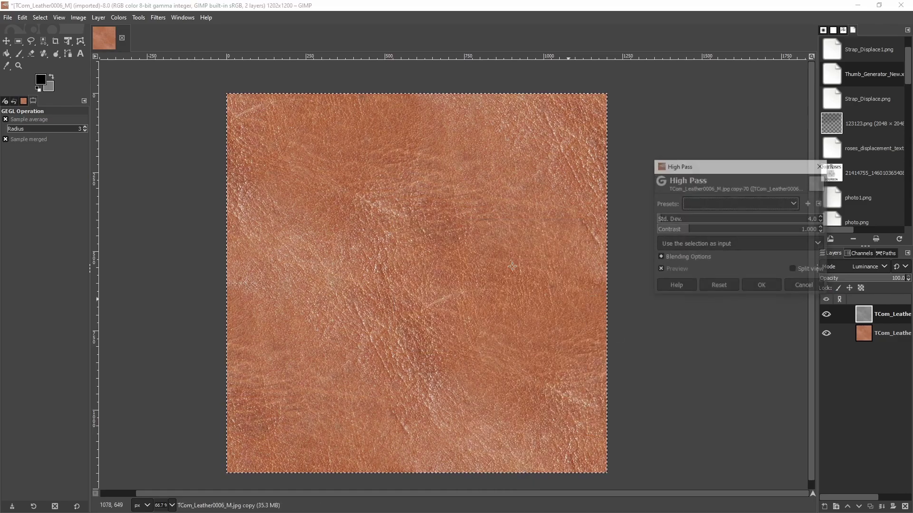
left_click_drag(747, 171, 660, 159)
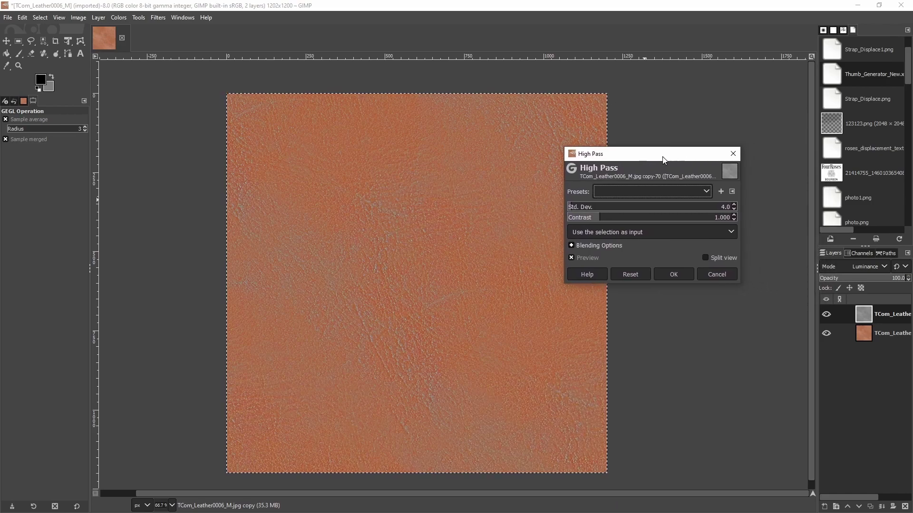
left_click_drag(577, 208, 583, 209)
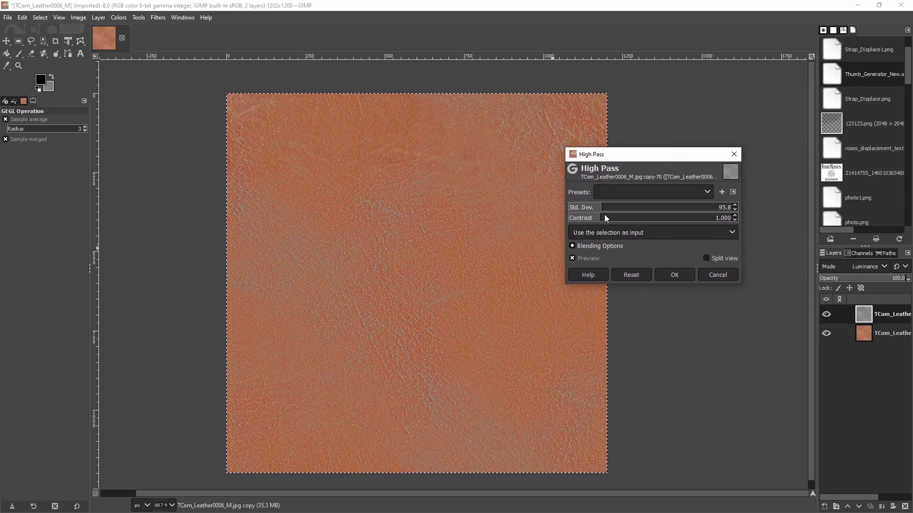
mouse_move(600, 221)
left_mouse_down()
mouse_move(632, 225)
mouse_move(600, 212)
left_mouse_up()
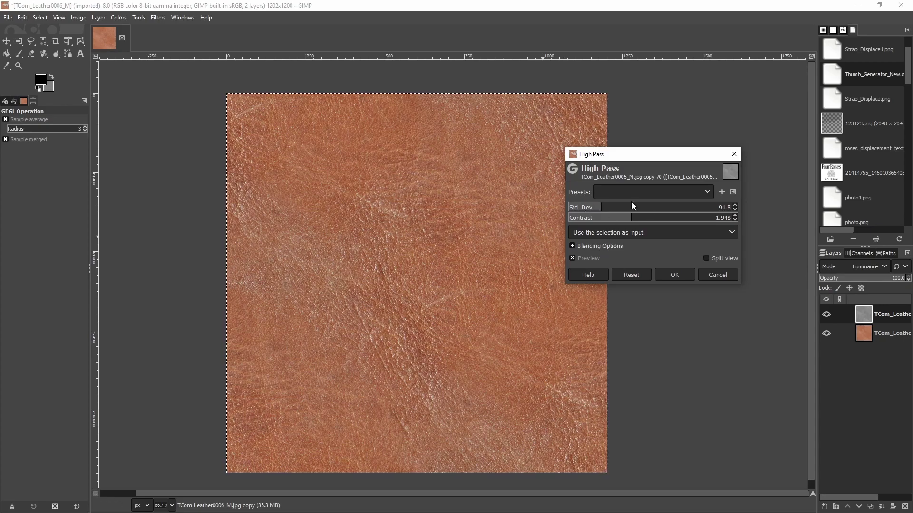
left_click_drag(601, 210, 640, 211)
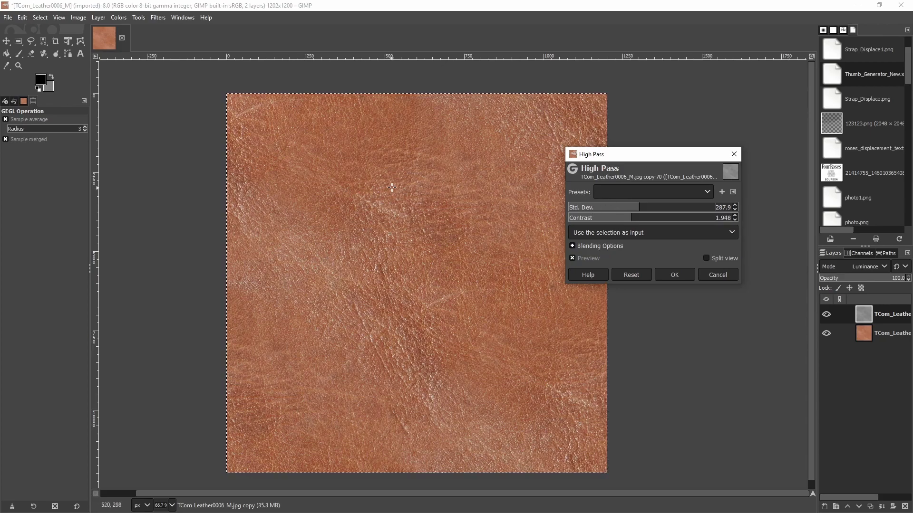
left_click_drag(638, 210, 593, 209)
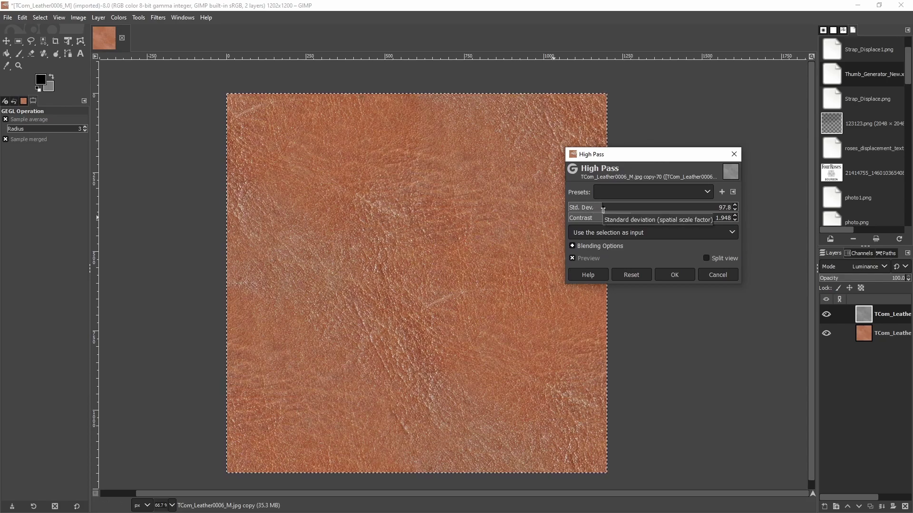
left_click(674, 274)
Check the evened-out leather up close and merge the high-pass layer down into the color layer
middle_click_drag(452, 272, 499, 239)
scroll(497, 241, "up", 4, "ctrl")
scroll(483, 250, "down", 5, "ctrl")
scroll(463, 236, "up", 2, "ctrl")
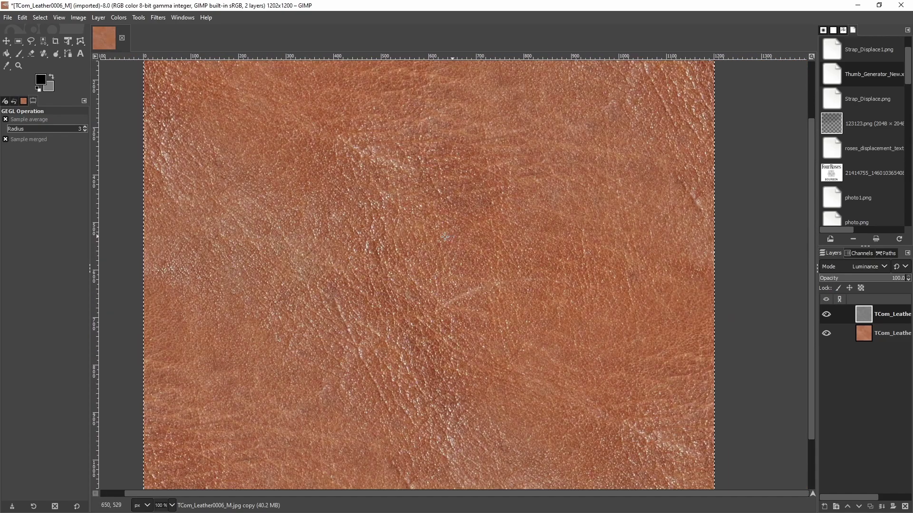
scroll(447, 236, "up", 2, "ctrl")
scroll(306, 247, "down", 3, "ctrl")
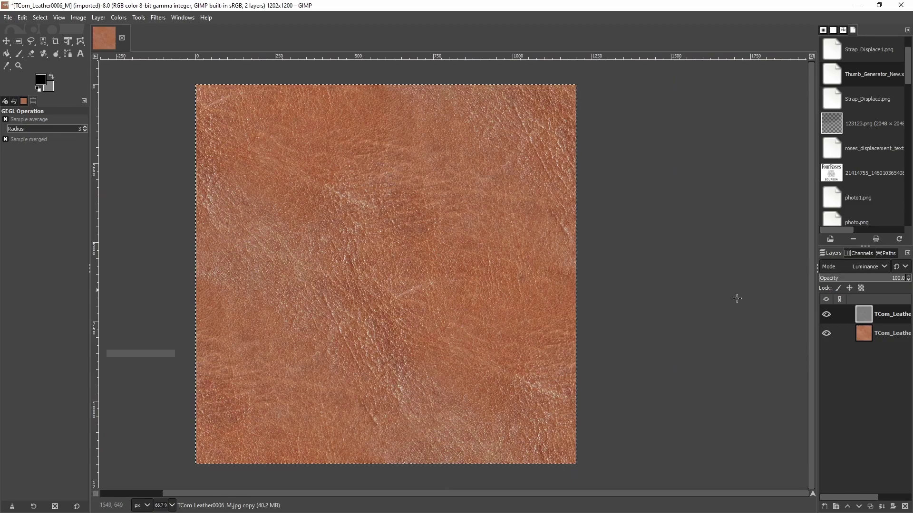
right_click(885, 315)
left_click(863, 350)
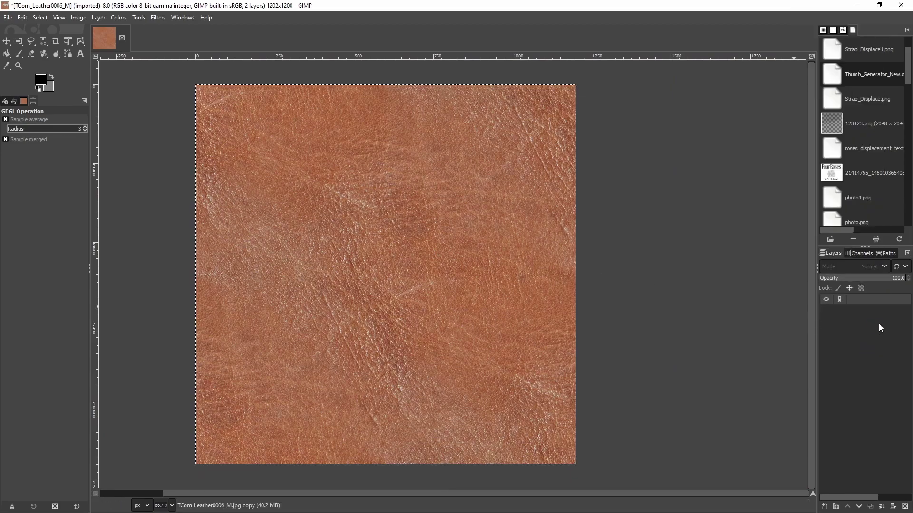
Sample the average leather color with a Color Picker radius of 52 and fill a new layer with it
key("o")
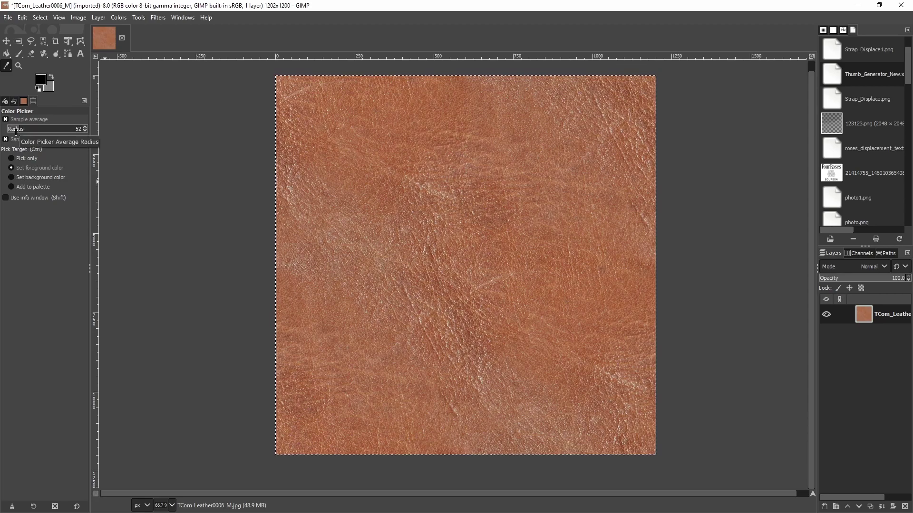
left_click(527, 304)
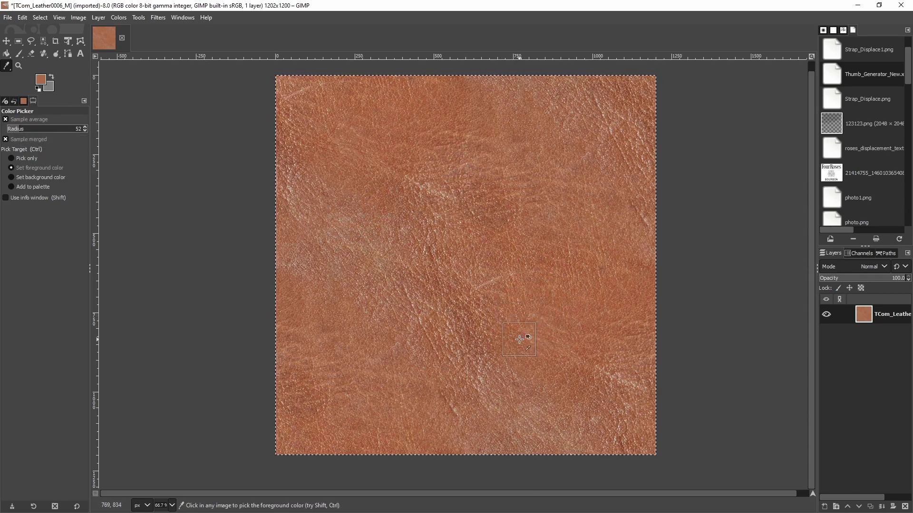
key("shift+ctrl+n")
key("Return")
key("shift+b")
left_click(465, 220)
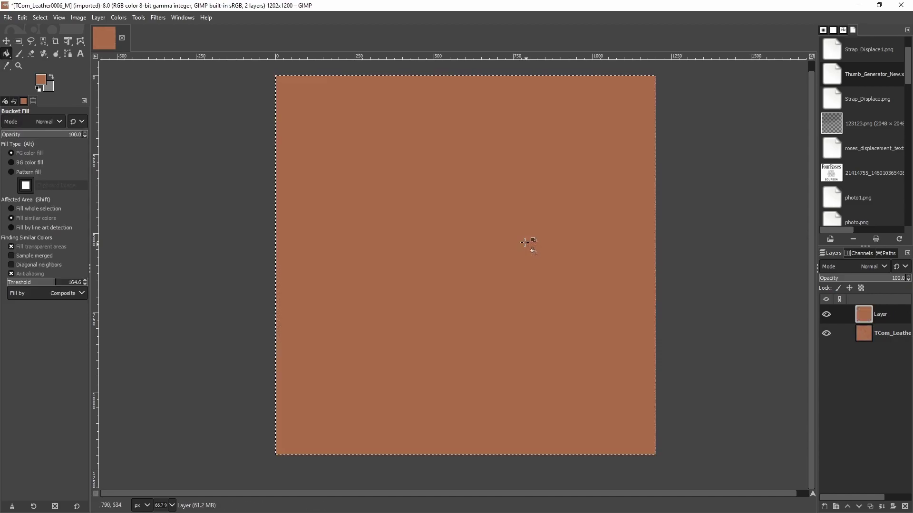
Set the solid color layer's blend mode to Darken only and inspect its effect on the leather
left_click(882, 266)
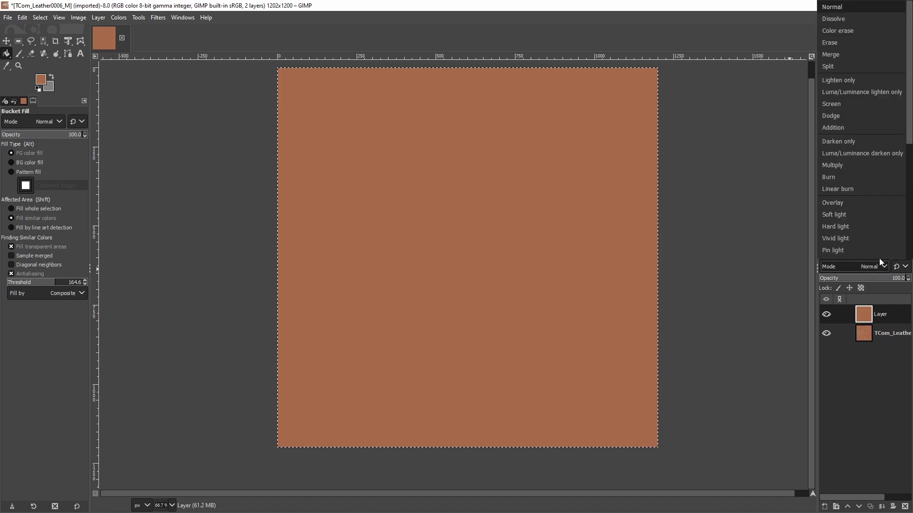
left_click(863, 143)
scroll(390, 283, "up", 4, "ctrl")
scroll(435, 249, "down", 6, "ctrl")
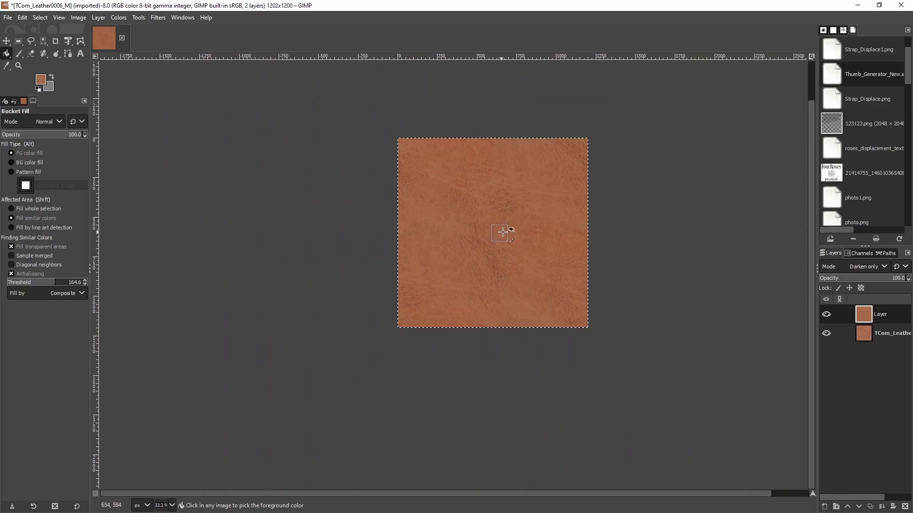
scroll(508, 231, "up", 3, "ctrl")
middle_click_drag(550, 228, 497, 288)
scroll(514, 252, "down", 1, "ctrl")
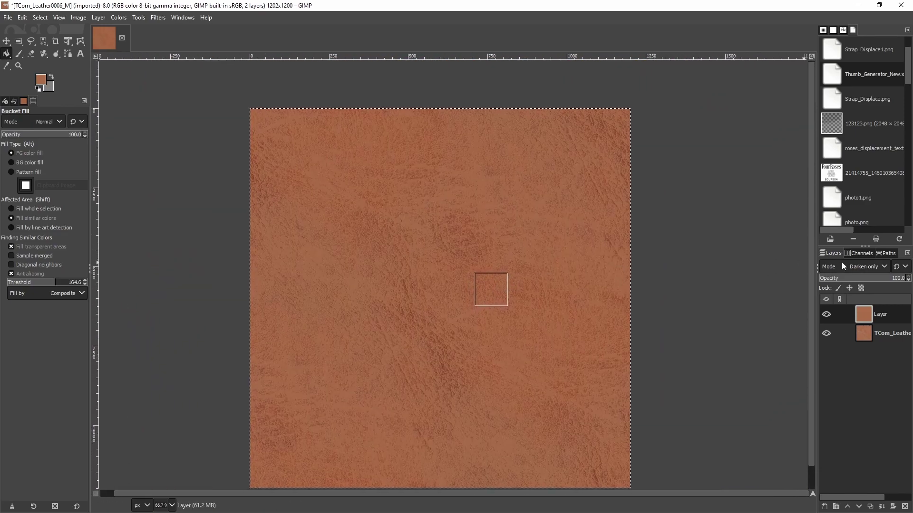
Try the solid color layer at 74.7 percent opacity and restore it to 100 percent
left_click_drag(852, 281, 871, 279)
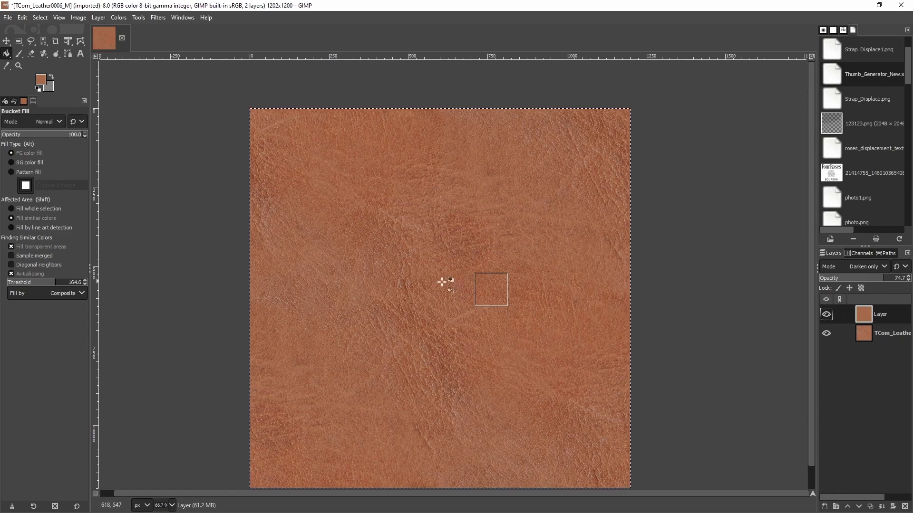
scroll(394, 268, "up", 2, "ctrl")
right_click(524, 226)
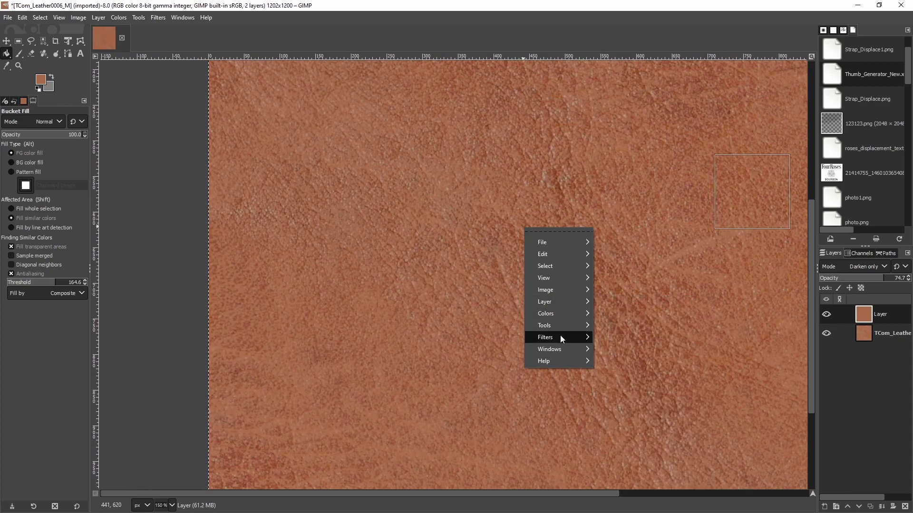
mouse_move(560, 339)
left_click(883, 277)
left_click_drag(883, 279, 911, 280)
middle_click_drag(608, 215, 537, 271)
Start a Brightness-Contrast adjustment on the solid color layer and raise the brightness to 55
right_click(548, 224)
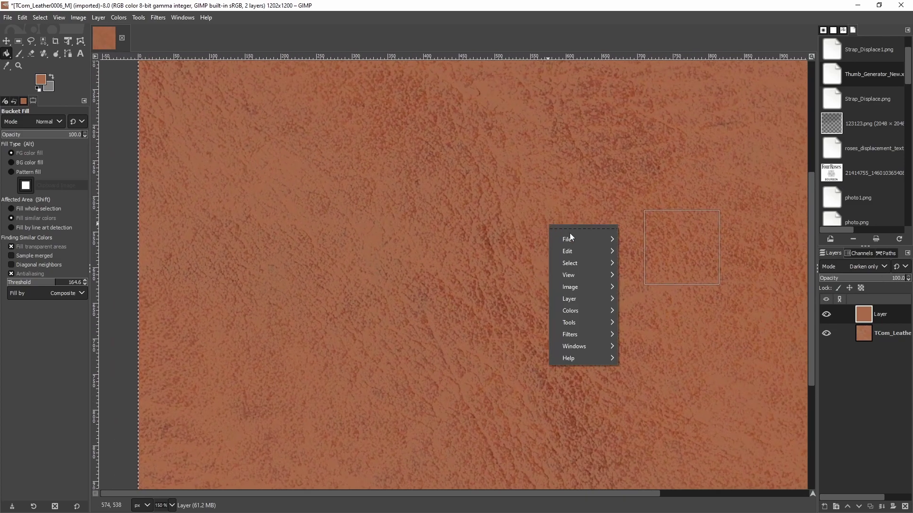
mouse_move(579, 339)
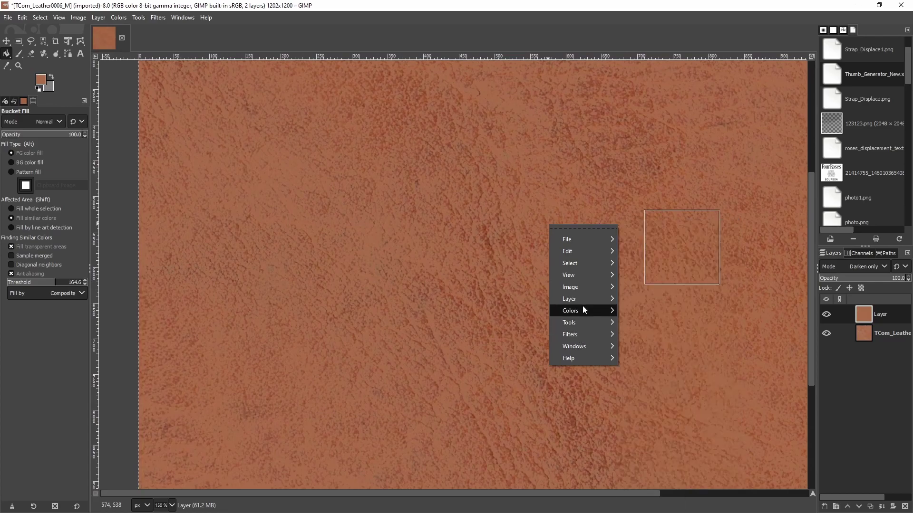
mouse_move(589, 312)
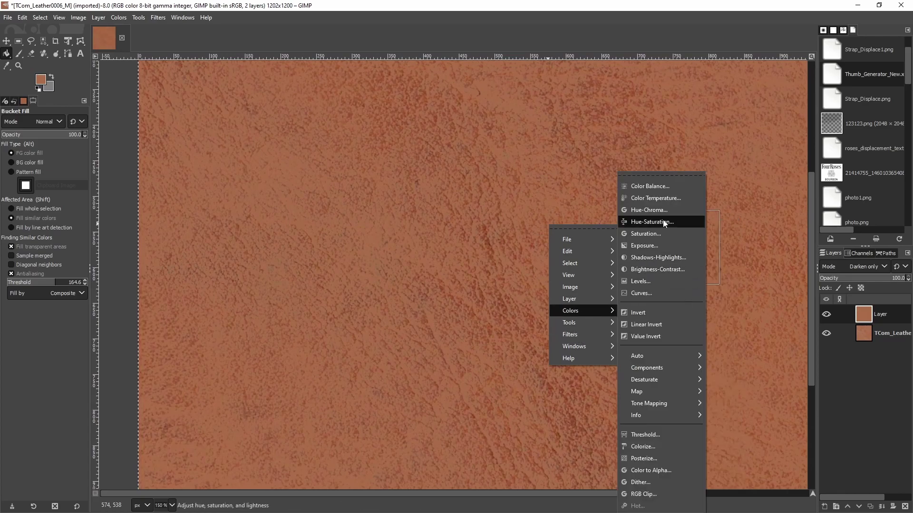
left_click(660, 271)
middle_click_drag(468, 235, 437, 274)
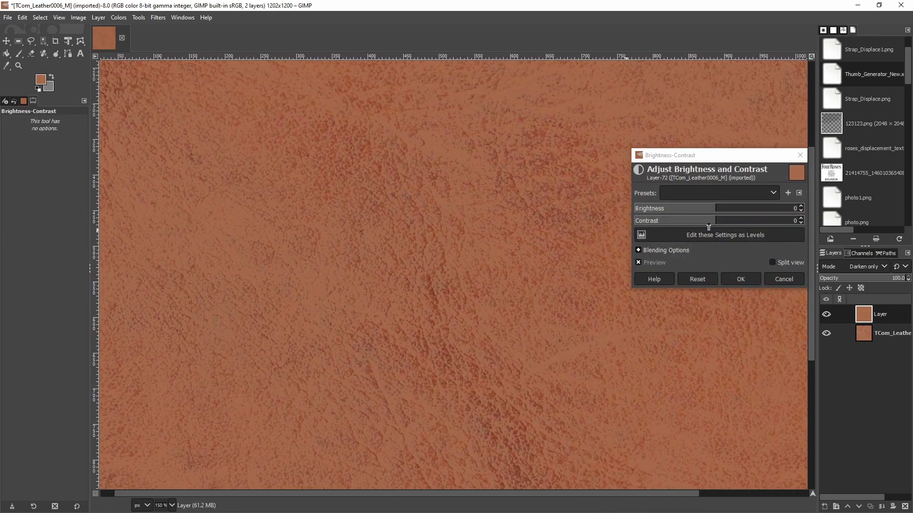
left_click_drag(717, 212, 751, 220)
Examine the leather's highlights and grain at several zoom levels with the brightness preview active
scroll(518, 272, "down", 3, "ctrl")
middle_click_drag(546, 276, 497, 276)
scroll(548, 294, "up", 2, "ctrl")
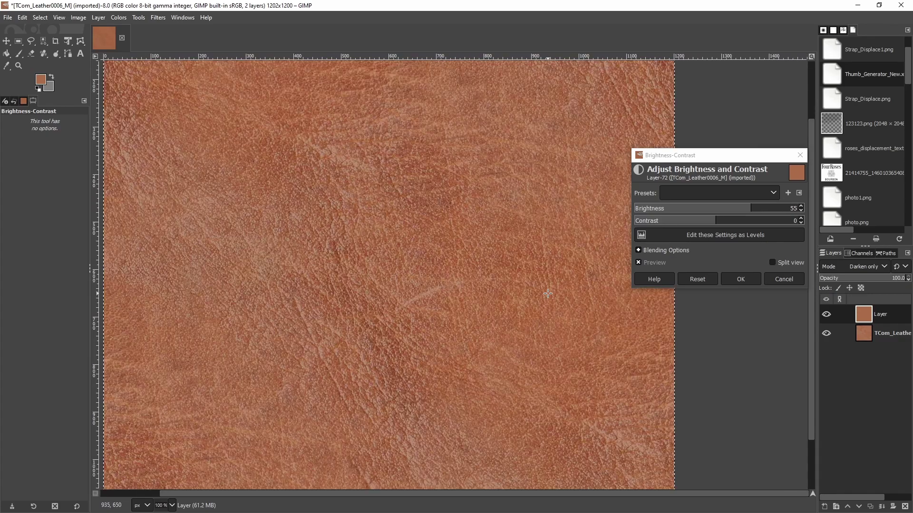
scroll(547, 292, "up", 1, "ctrl")
middle_click_drag(538, 215, 528, 354)
scroll(487, 215, "up", 2, "ctrl")
scroll(487, 216, "down", 1, "ctrl")
scroll(487, 216, "down", 1, "ctrl")
middle_click_drag(307, 309, 401, 118)
scroll(430, 219, "up", 3, "ctrl")
scroll(430, 219, "up", 1, "ctrl")
scroll(430, 219, "down", 3, "ctrl")
scroll(501, 296, "up", 3, "ctrl")
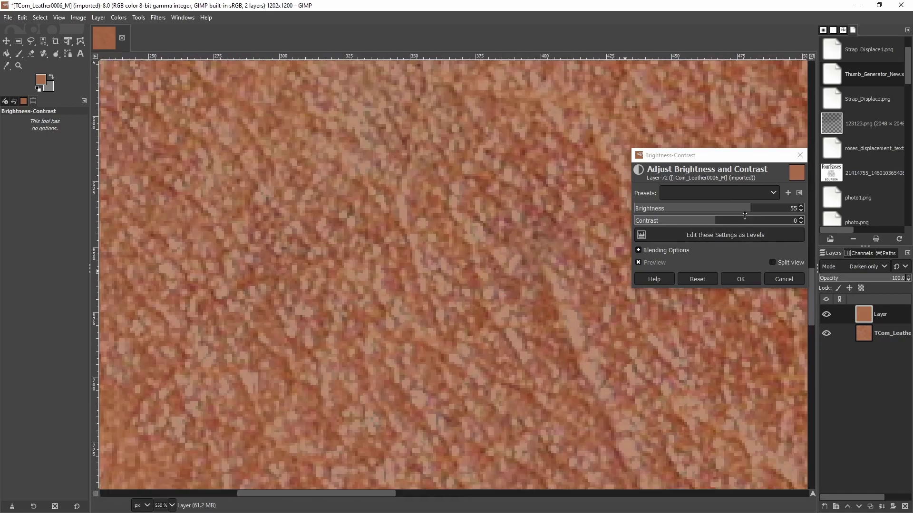
Lower the solid color layer's brightness to about 21 and apply the adjustment
left_click_drag(750, 211, 726, 212)
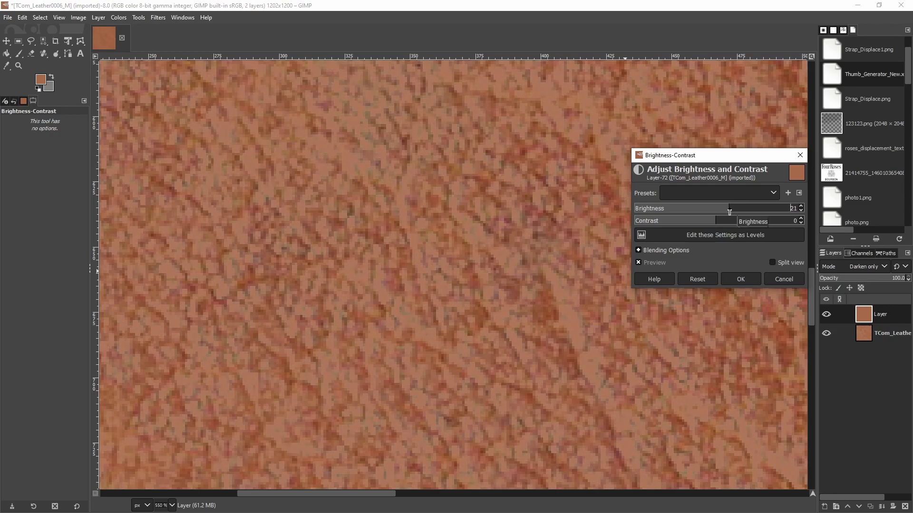
scroll(500, 256, "down", 5, "ctrl")
scroll(507, 257, "down", 2, "ctrl")
middle_click_drag(522, 258, 448, 303)
scroll(485, 255, "up", 1, "ctrl")
left_click(740, 279)
Merge the solid color layer down into the leather layer and check the combined texture
right_click(874, 311)
left_click(854, 349)
middle_click_drag(466, 267, 467, 281)
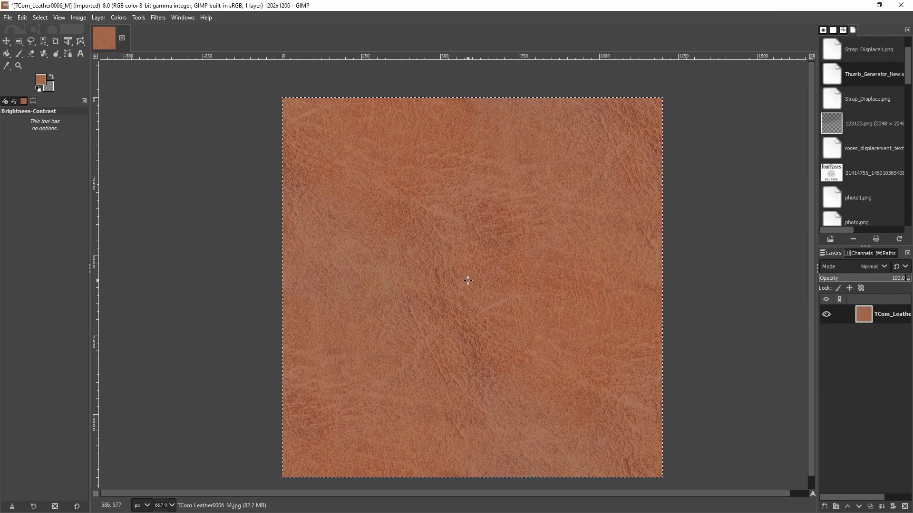
scroll(471, 280, "up", 1, "ctrl")
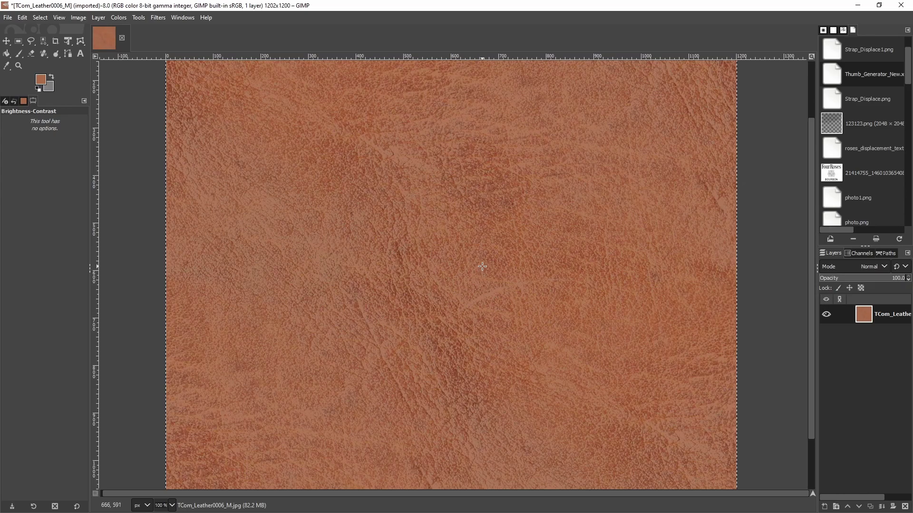
scroll(482, 266, "down", 2, "ctrl")
Darken the merged leather with Brightness-Contrast, using a brightness of -93 and a contrast of 19
right_click(464, 252)
mouse_move(501, 351)
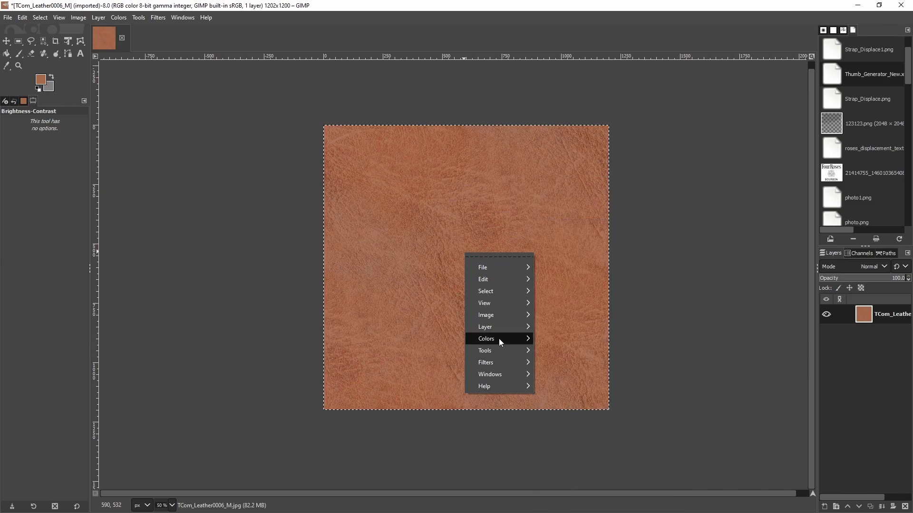
left_click(579, 272)
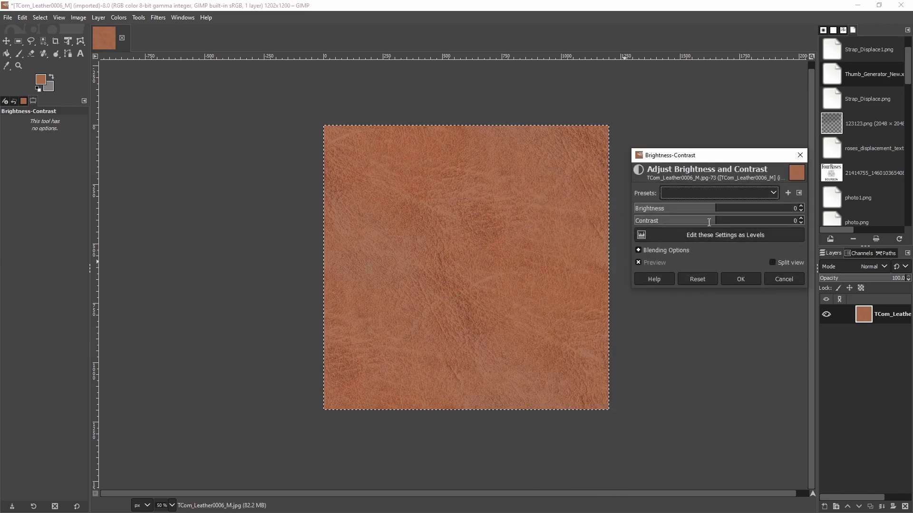
left_click_drag(716, 212, 650, 212)
left_click_drag(716, 221, 729, 225)
left_click_drag(645, 210, 661, 210)
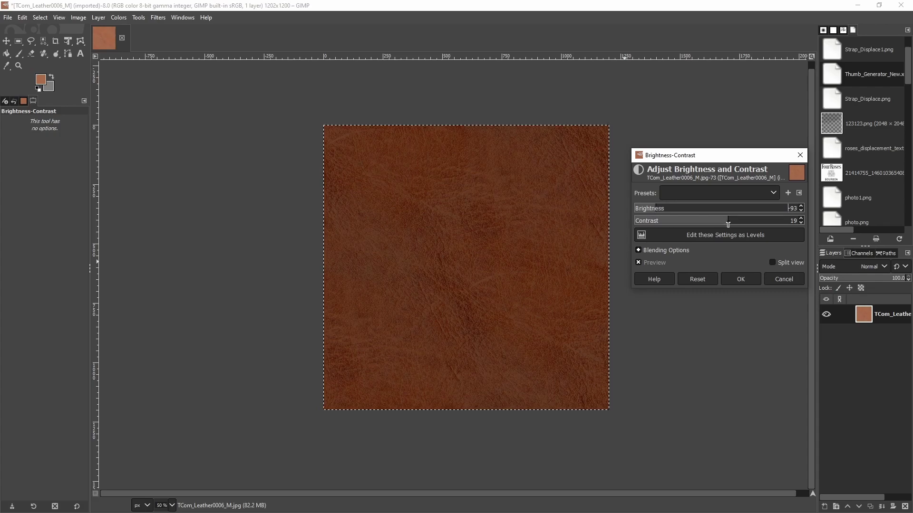
left_click(744, 280)
middle_click_drag(507, 241, 528, 248)
scroll(501, 244, "up", 5, "ctrl")
scroll(501, 244, "down", 5, "ctrl")
Duplicate the darkened leather layer and desaturate the copy with a Saturation scale of 0
key("ctrl+shift+d")
scroll(510, 262, "up", 1, "ctrl")
right_click(518, 254)
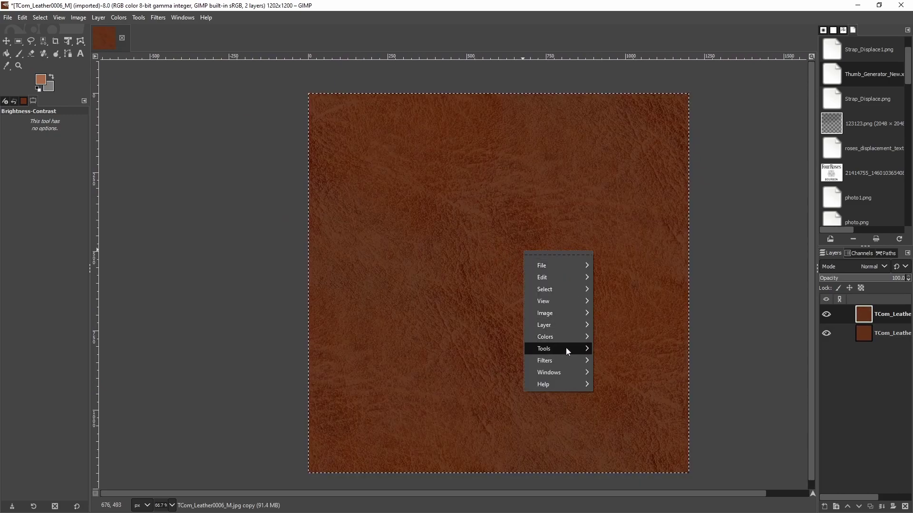
mouse_move(563, 361)
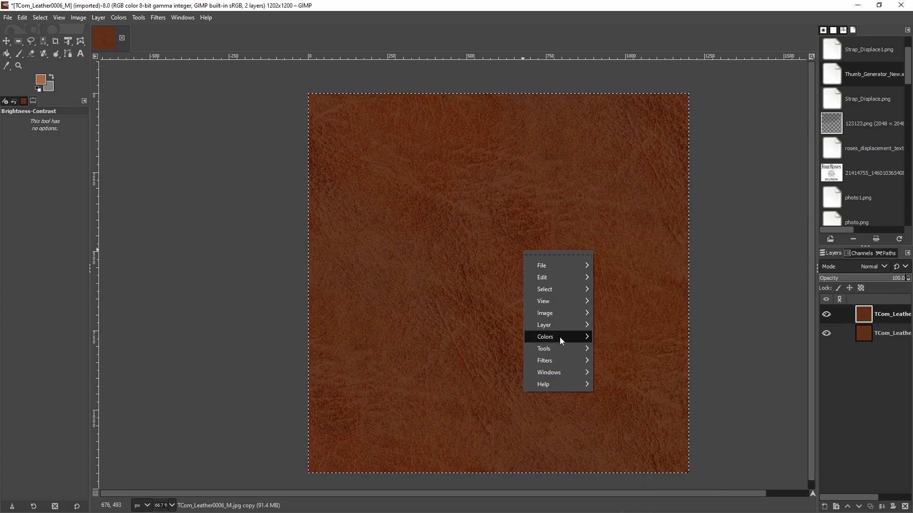
mouse_move(562, 336)
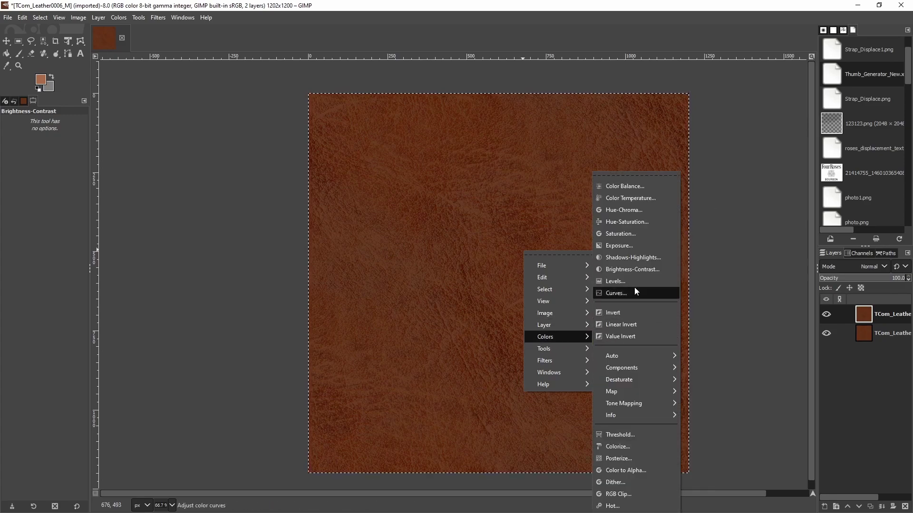
left_click(638, 242)
left_click_drag(645, 209, 546, 213)
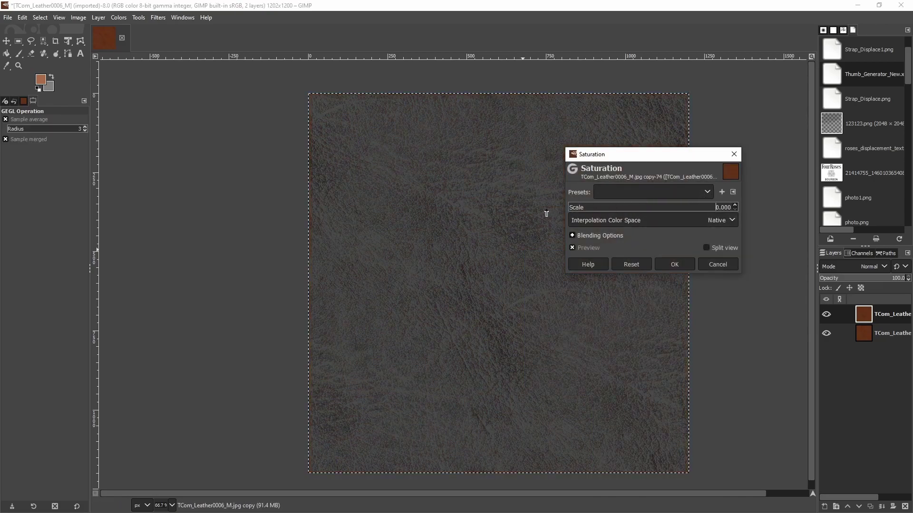
left_click(674, 265)
Examine the grain and tonal evenness of the desaturated leather copy at different zoom levels
key("2")
scroll(505, 199, "up", 1, "ctrl")
scroll(492, 203, "down", 3, "ctrl")
scroll(437, 192, "up", 2, "ctrl")
middle_click_drag(459, 197, 471, 297)
scroll(471, 296, "down", 3, "ctrl")
scroll(522, 308, "up", 1, "ctrl")
middle_click_drag(561, 343, 479, 357)
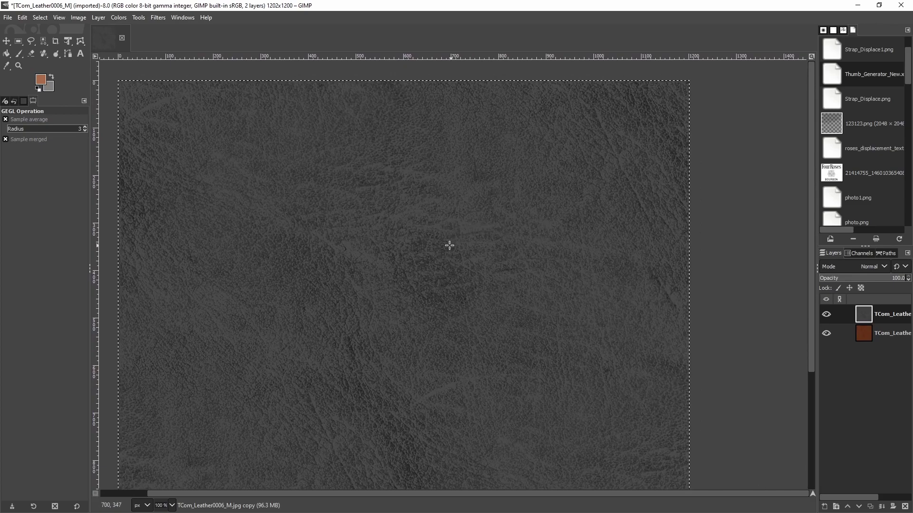
scroll(440, 252, "down", 1, "ctrl")
middle_click_drag(429, 278, 484, 211)
Start a High Pass filter on the desaturated copy with Std. Dev. 76.5 and Contrast 4.128
right_click(431, 221)
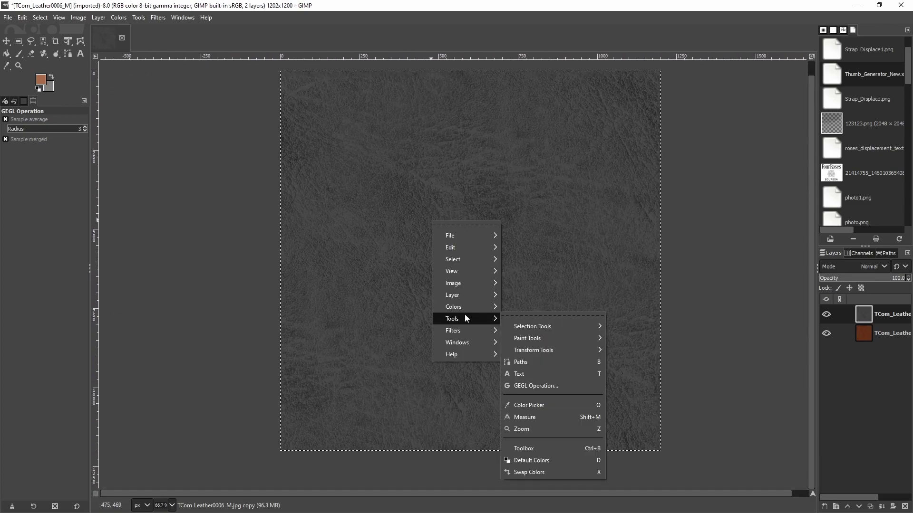
mouse_move(500, 333)
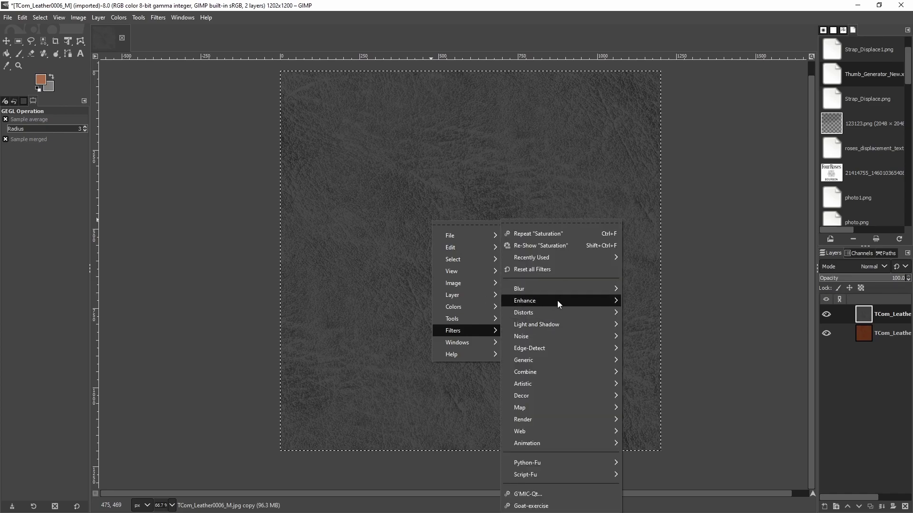
mouse_move(559, 301)
left_click(666, 332)
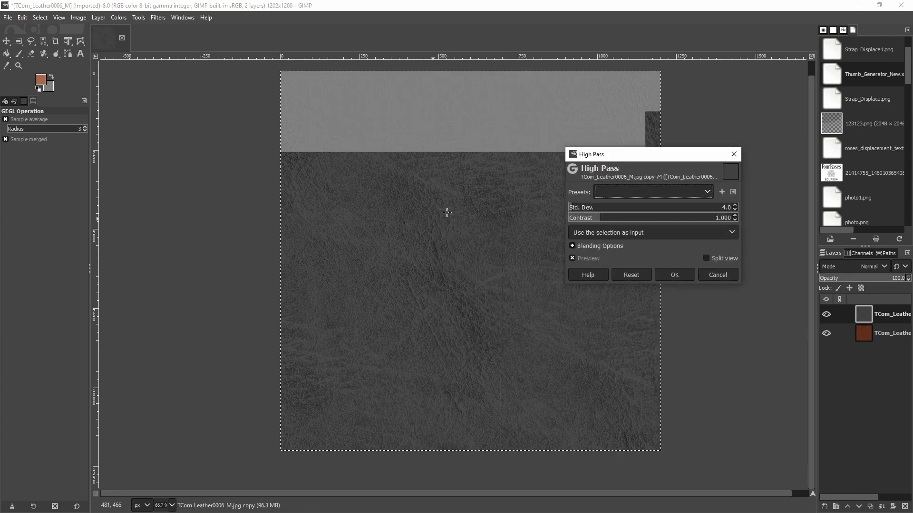
scroll(438, 282, "up", 3, "ctrl")
scroll(438, 282, "up", 2, "ctrl")
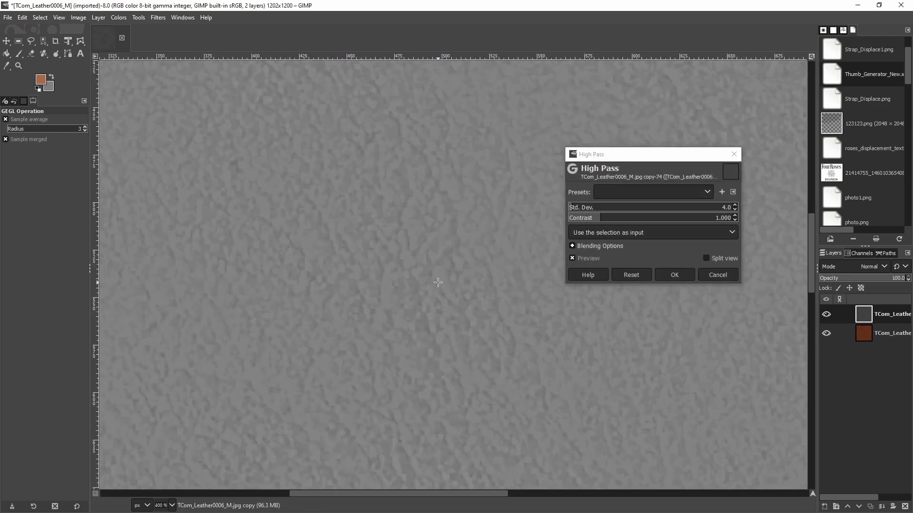
scroll(438, 282, "down", 5, "ctrl")
scroll(427, 279, "up", 3, "ctrl")
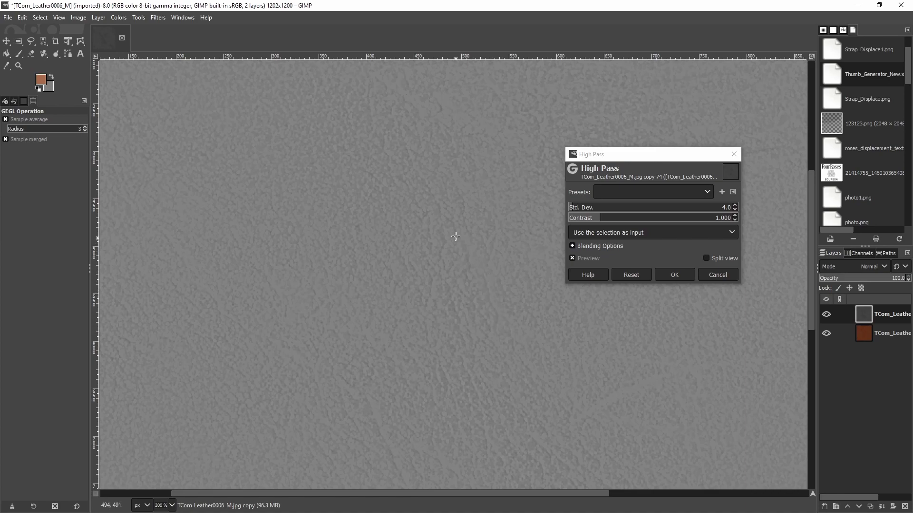
middle_click_drag(326, 169, 437, 291)
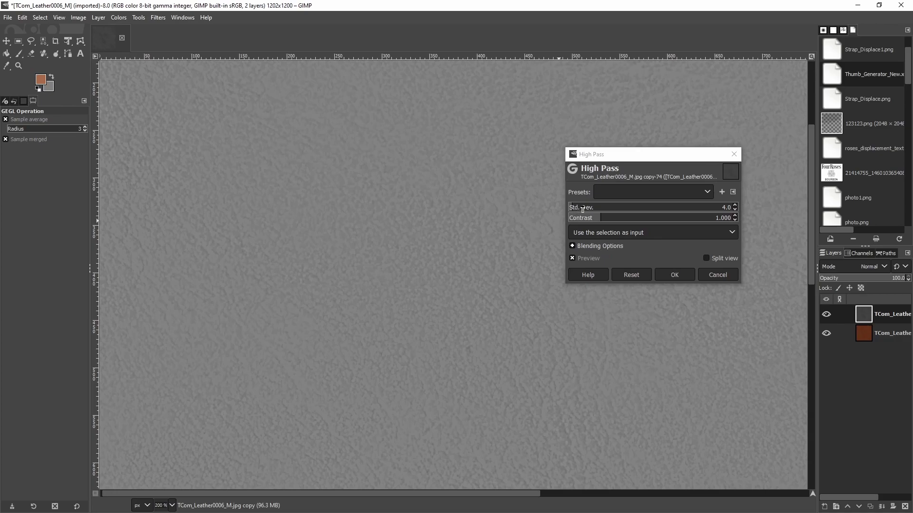
left_click_drag(577, 209, 700, 227)
scroll(489, 267, "down", 3, "ctrl")
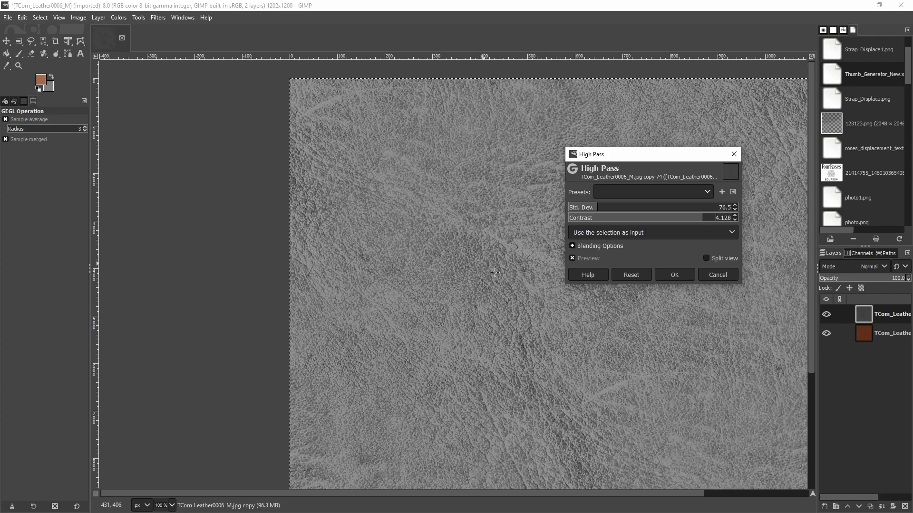
Reduce the High Pass Std. Dev. to 39.7 while checking the leather grain in the preview
middle_click_drag(565, 346, 487, 288)
scroll(487, 289, "up", 1, "ctrl")
scroll(487, 288, "up", 2, "ctrl")
middle_click_drag(389, 158, 422, 273)
left_click(596, 210)
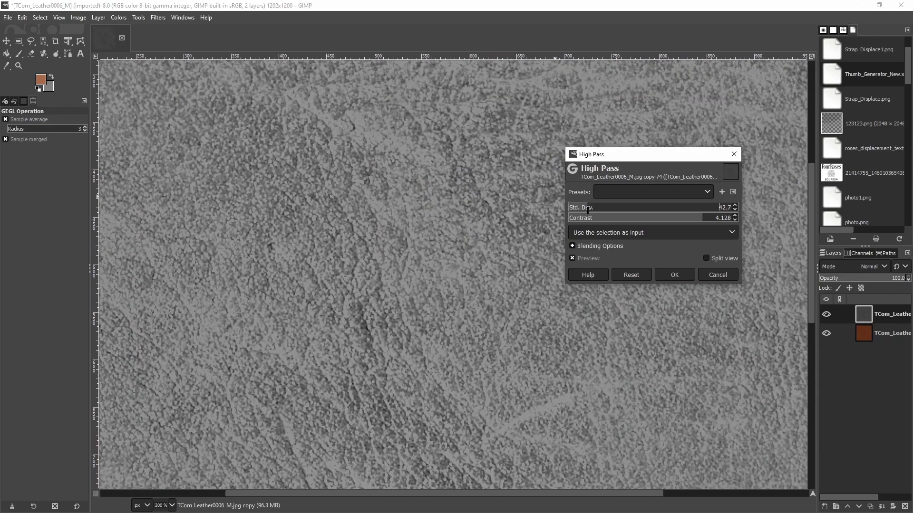
mouse_move(588, 211)
left_mouse_down()
mouse_move(619, 211)
mouse_move(589, 215)
left_mouse_up()
scroll(368, 234, "down", 3, "ctrl")
scroll(360, 234, "up", 1, "ctrl")
middle_click_drag(360, 233, 376, 253)
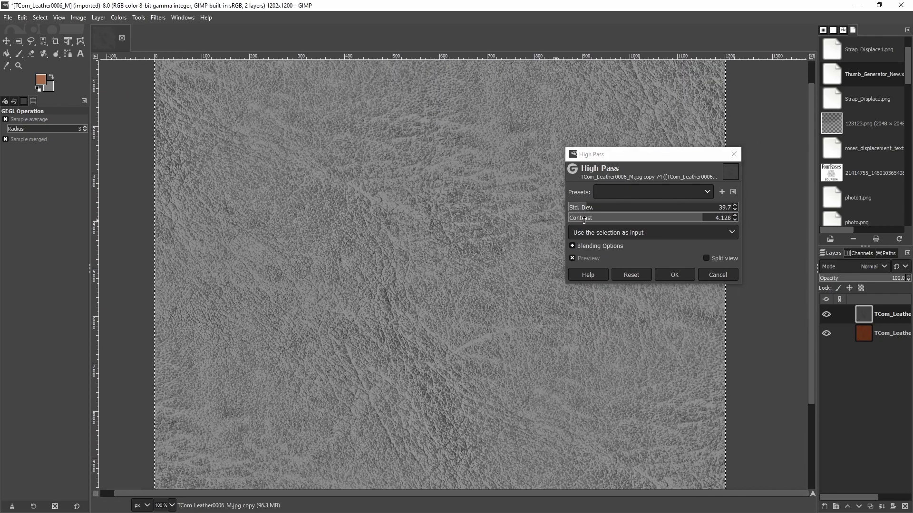
Test a Std. Dev. of 446.6, bring it back down to a low value and apply the High Pass filter
left_click_drag(589, 211, 663, 210)
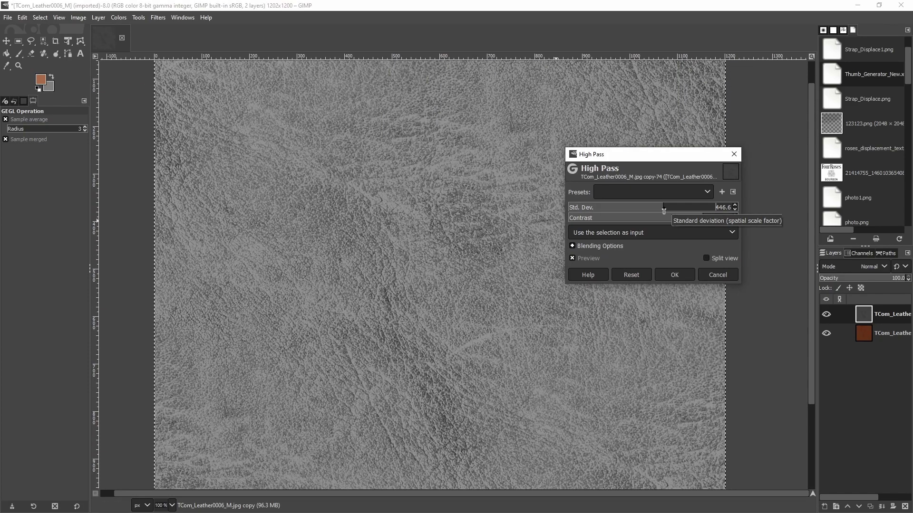
left_click_drag(663, 211, 586, 212)
left_click(678, 276)
middle_click_drag(383, 338, 499, 320)
scroll(498, 320, "up", 2, "ctrl")
scroll(516, 321, "up", 3, "ctrl")
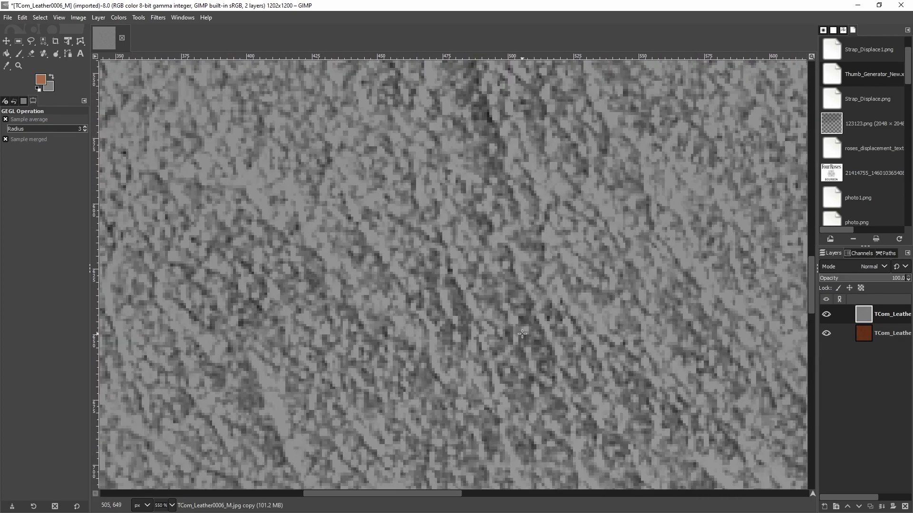
scroll(303, 203, "down", 6, "ctrl")
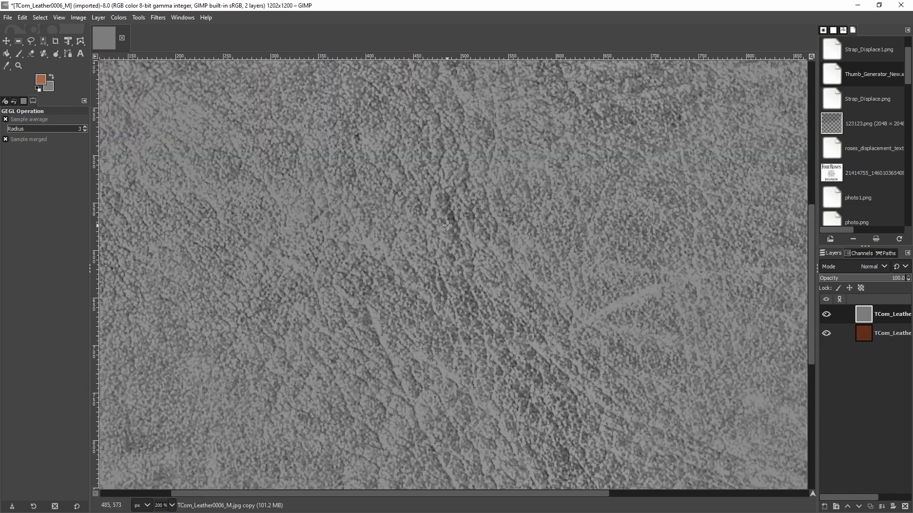
scroll(428, 247, "up", 3, "ctrl")
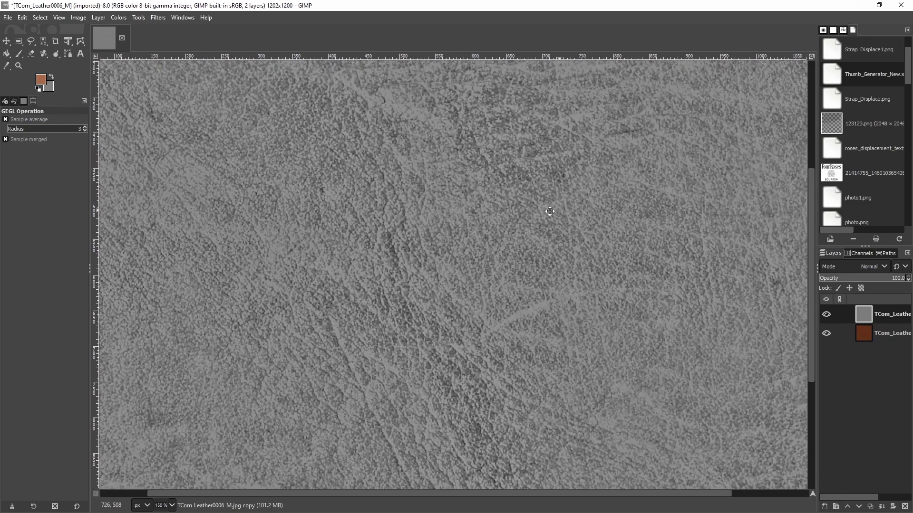
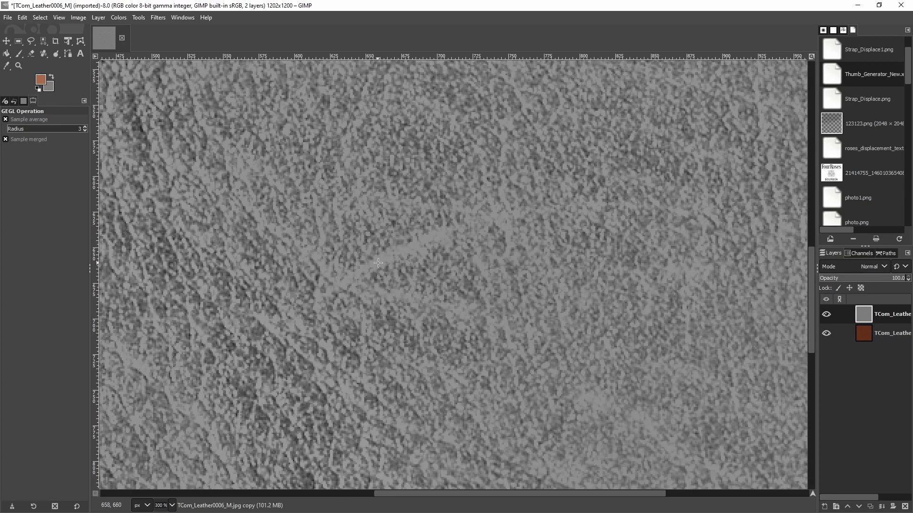
Invert the colors of the high-pass leather copy and check the resulting grain across the texture
scroll(378, 263, "down", 4, "ctrl")
right_click(435, 203)
mouse_move(464, 315)
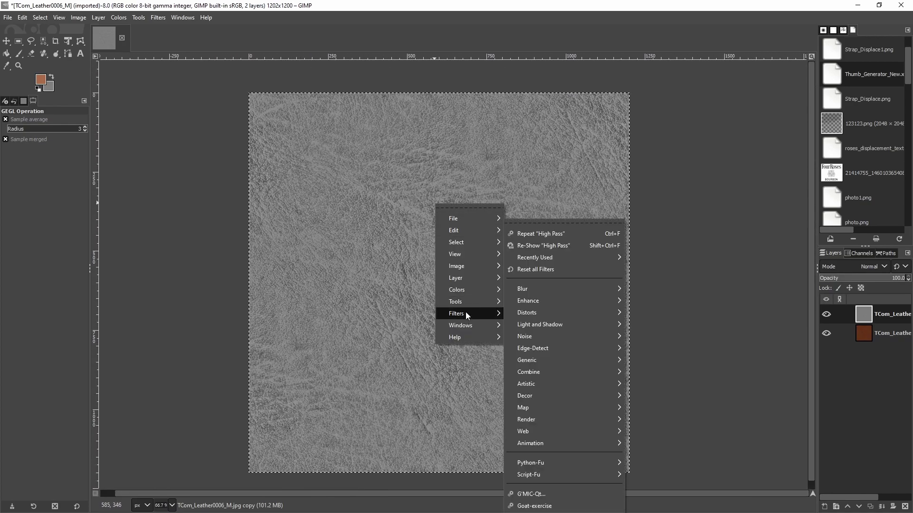
mouse_move(476, 292)
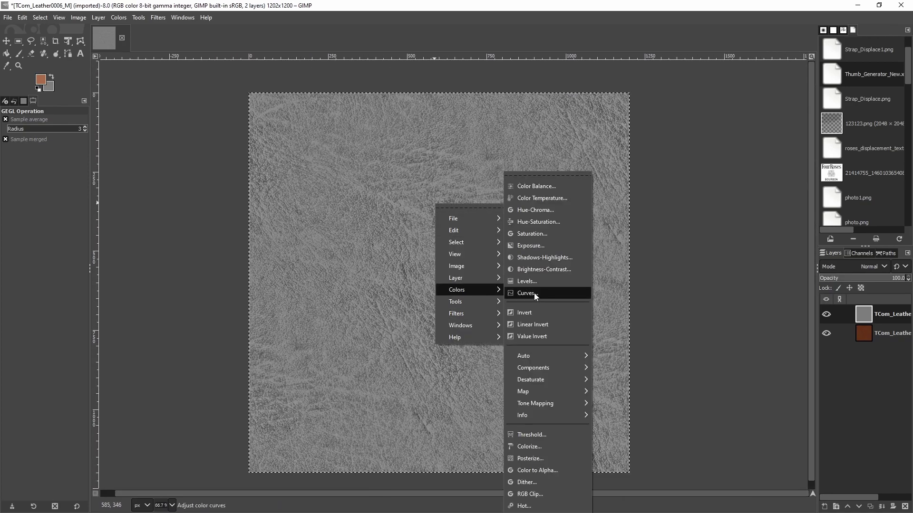
left_click(561, 314)
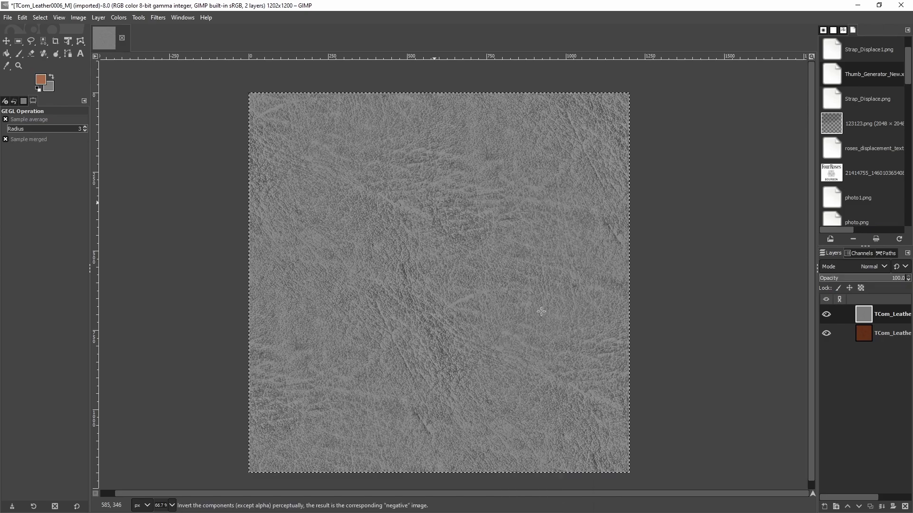
middle_click_drag(450, 252, 466, 256)
scroll(507, 205, "up", 1, "ctrl")
scroll(507, 204, "up", 3, "ctrl")
scroll(507, 204, "down", 4, "ctrl")
middle_click_drag(462, 291, 433, 300)
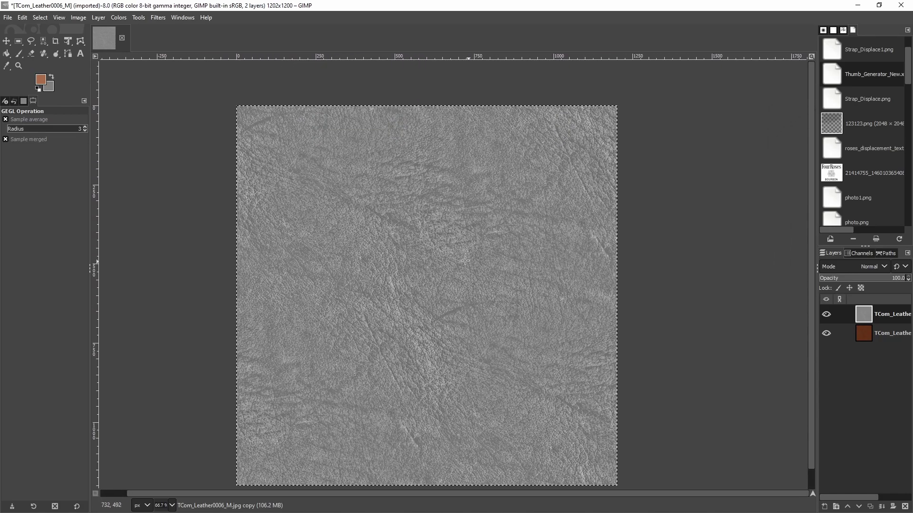
middle_click_drag(453, 268, 464, 239)
Export the inverted grayscale map to the Four_Roses_Burboun folder as Leather_Bump.jpg at JPEG quality 100
key("ctrl+shift+e")
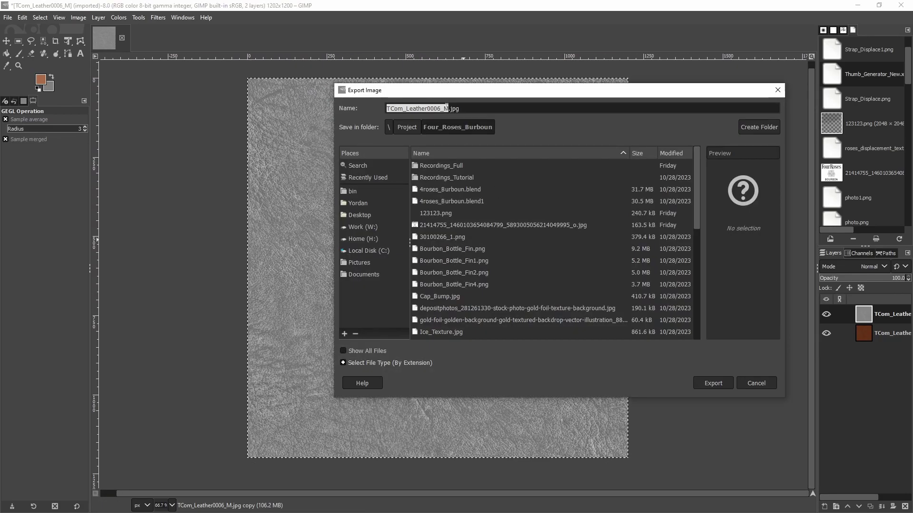
left_click(448, 108)
left_click_drag(449, 109, 373, 106)
type("Leat")
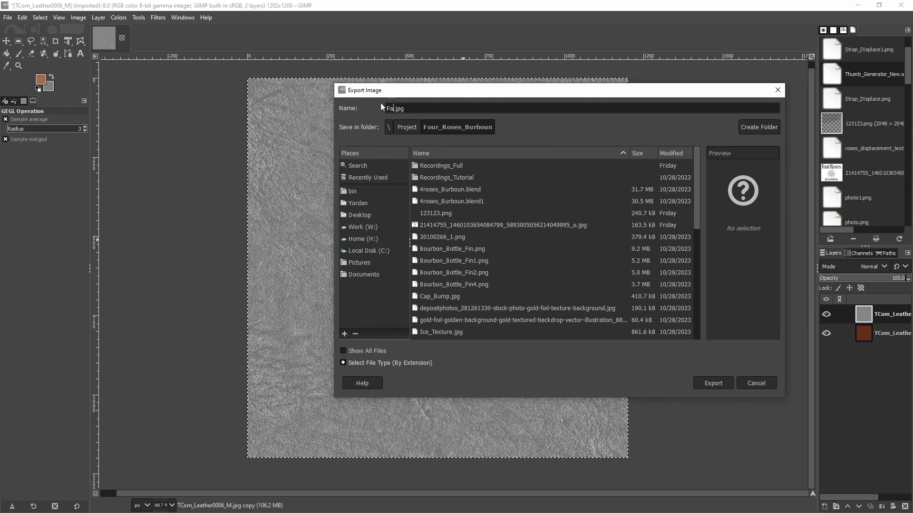
type("her_Bump")
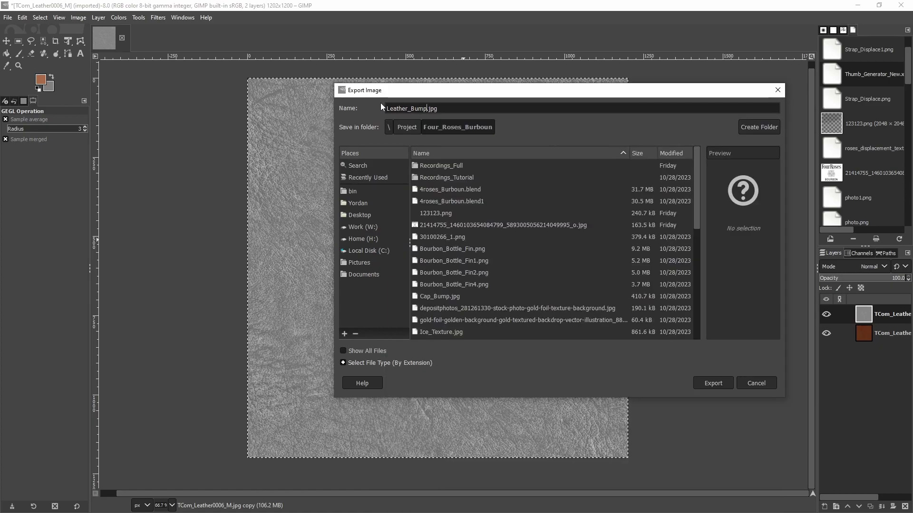
key("Return")
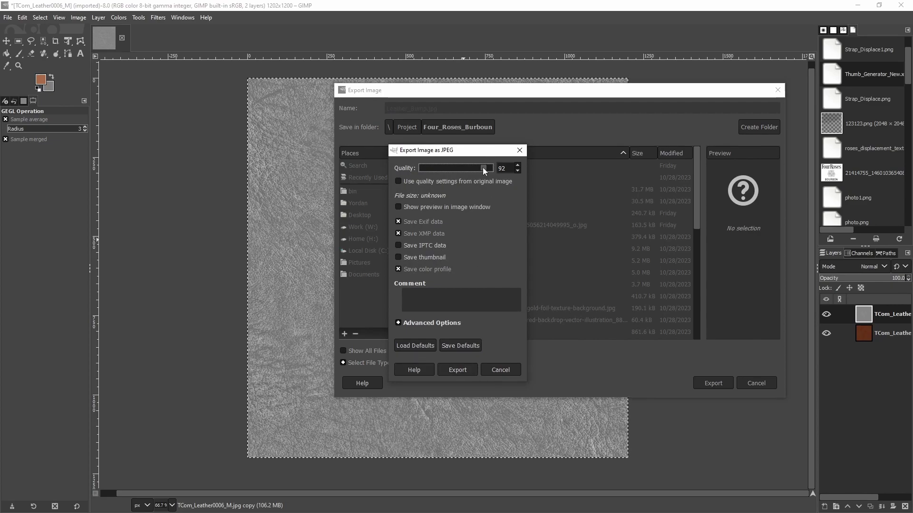
left_click(458, 370)
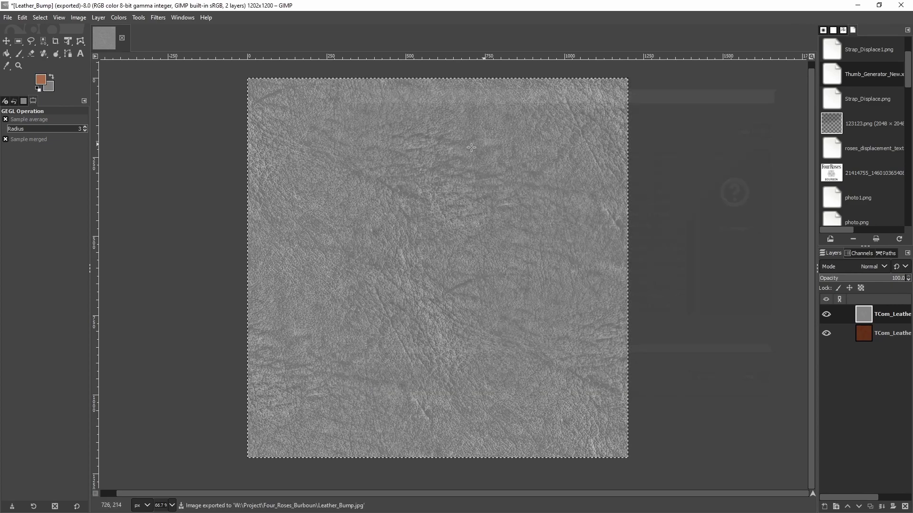
Hide the grayscale copy and export the brown leather layer as Leather_Diffuse.jpg at JPEG quality 100
left_click(826, 314)
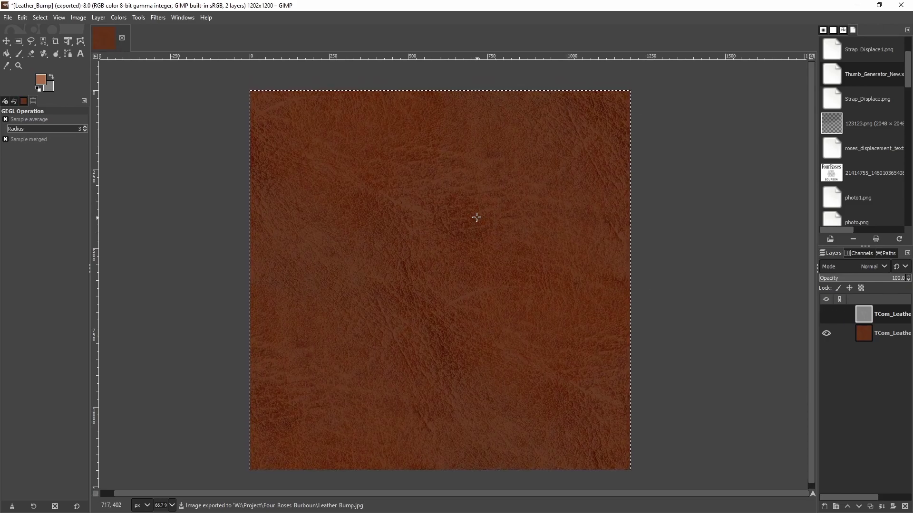
middle_click_drag(493, 240, 494, 236)
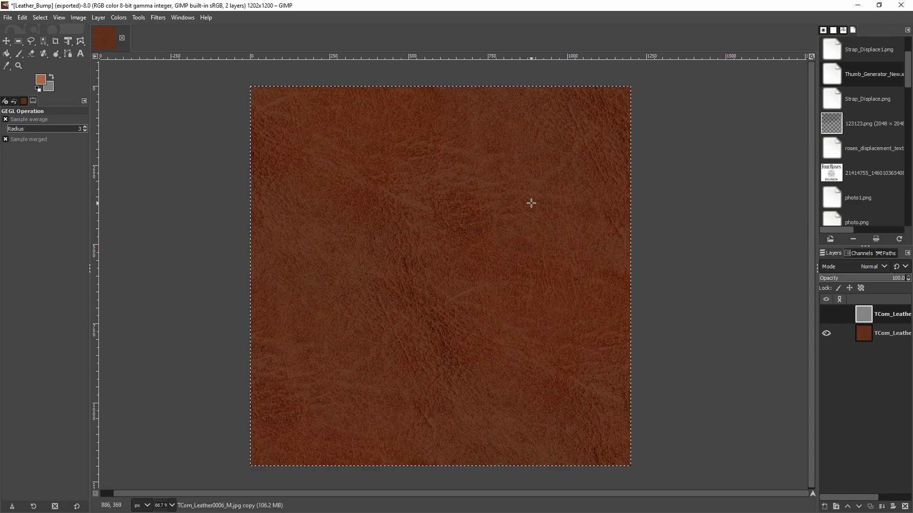
middle_click_drag(508, 209, 518, 201)
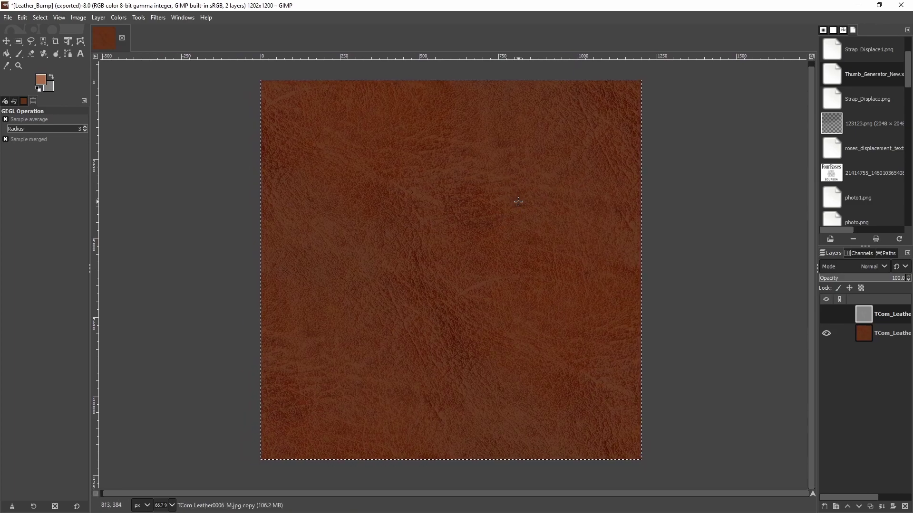
key("ctrl+shift+e")
left_click_drag(417, 109, 426, 110)
type("Diffuse")
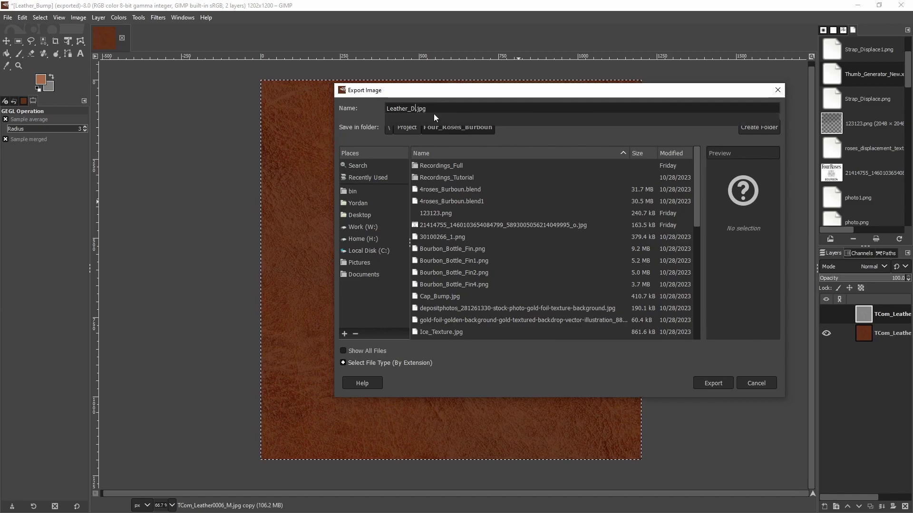
key("Return")
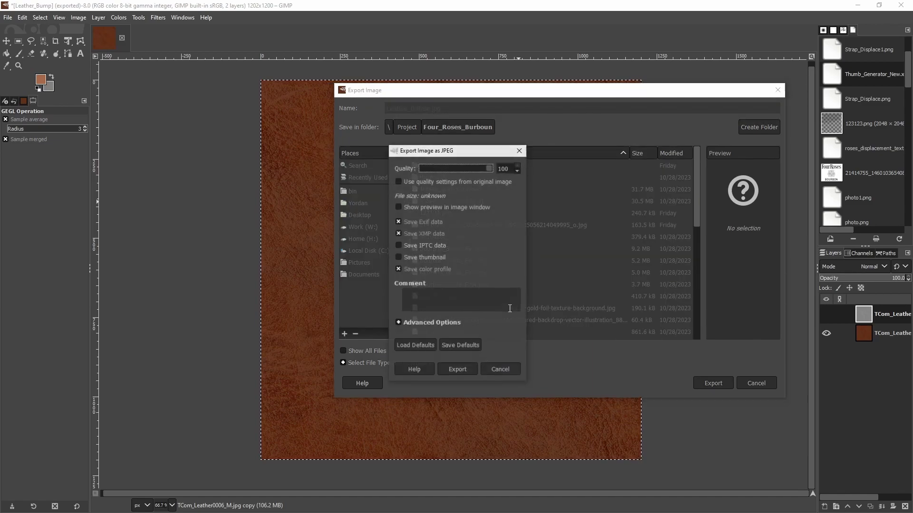
left_click(458, 371)
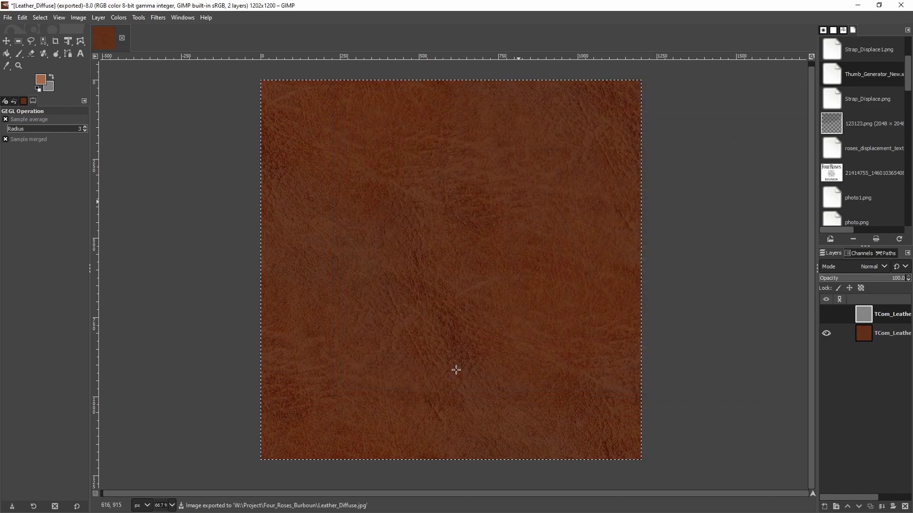
Switch to Blender and disconnect the Displacement node from the strap material's output
left_click(859, 5)
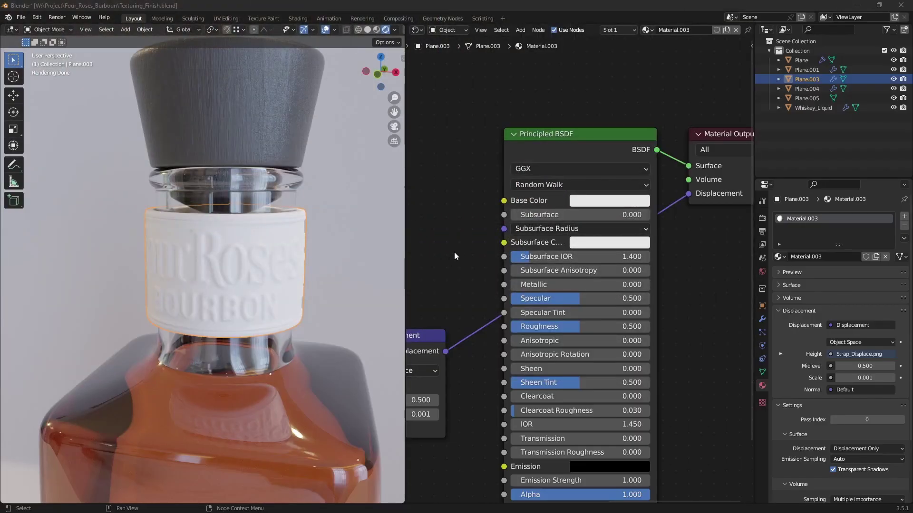
middle_click_drag(218, 284, 264, 283)
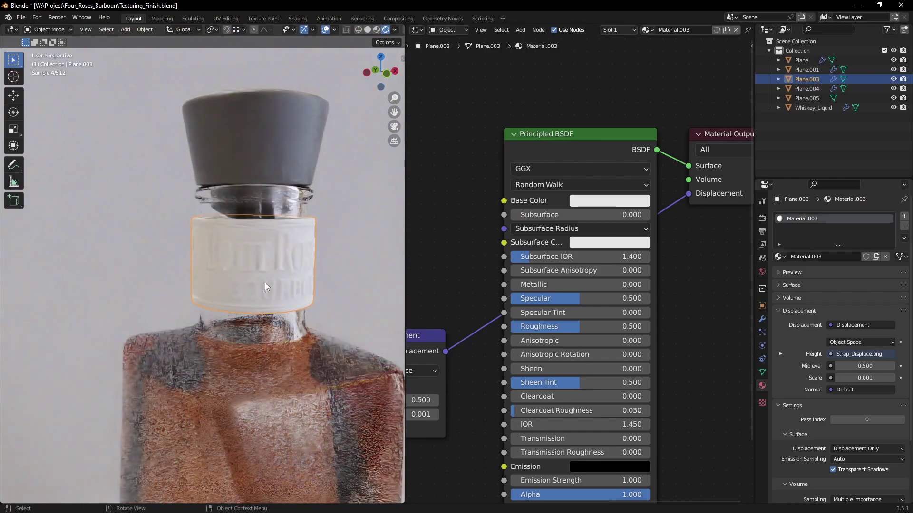
scroll(264, 283, "up", 1)
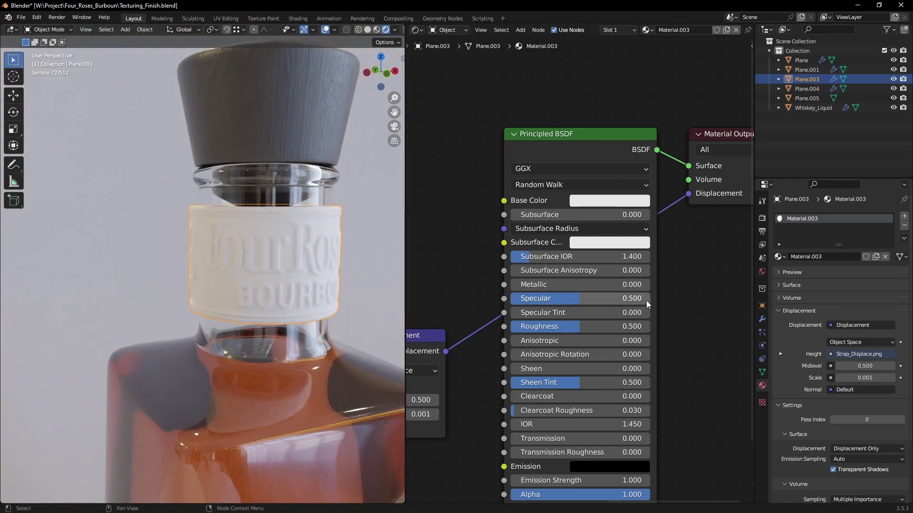
scroll(653, 305, "down", 5)
middle_click_drag(649, 307, 672, 300)
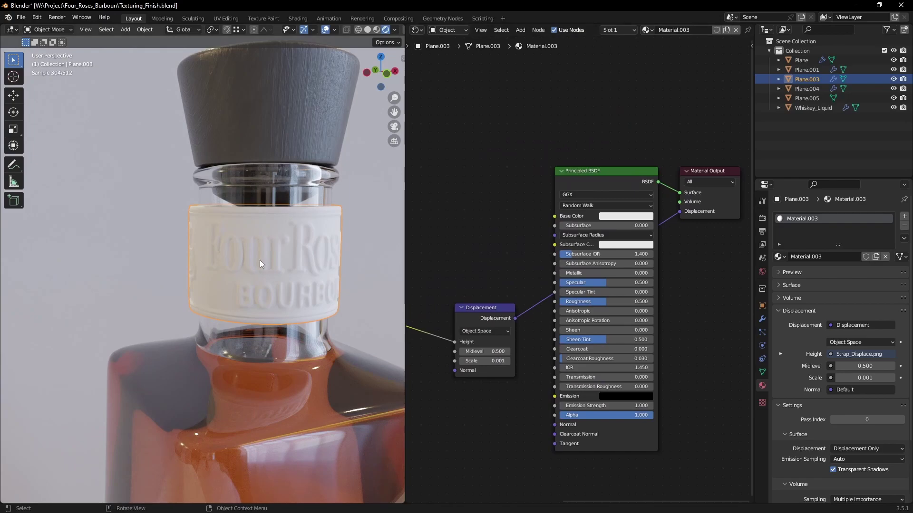
scroll(680, 241, "up", 1)
left_click_drag(706, 196, 530, 300)
Move the strap's displacement nodes together to free space below the Principled BSDF
scroll(495, 264, "down", 4)
middle_click_drag(469, 252, 602, 224)
left_click_drag(456, 230, 645, 351)
key("g")
left_click(625, 431)
Add an Image Texture with Mapping and Texture Coordinate nodes to the Principled BSDF's Base Color
left_click(635, 232)
middle_click_drag(658, 226, 588, 234)
scroll(589, 234, "up", 6)
left_click_drag(670, 175, 638, 96)
middle_click_drag(599, 94, 649, 178)
scroll(648, 178, "up", 1)
key("ctrl+t")
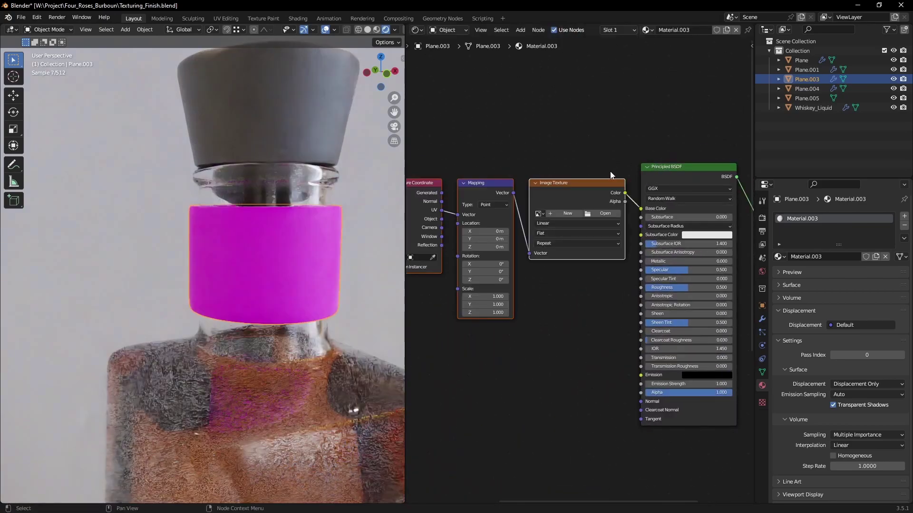
Load Leather_Diffuse.jpg into the Base Color image texture node
scroll(598, 195, "up", 2)
left_click(652, 209)
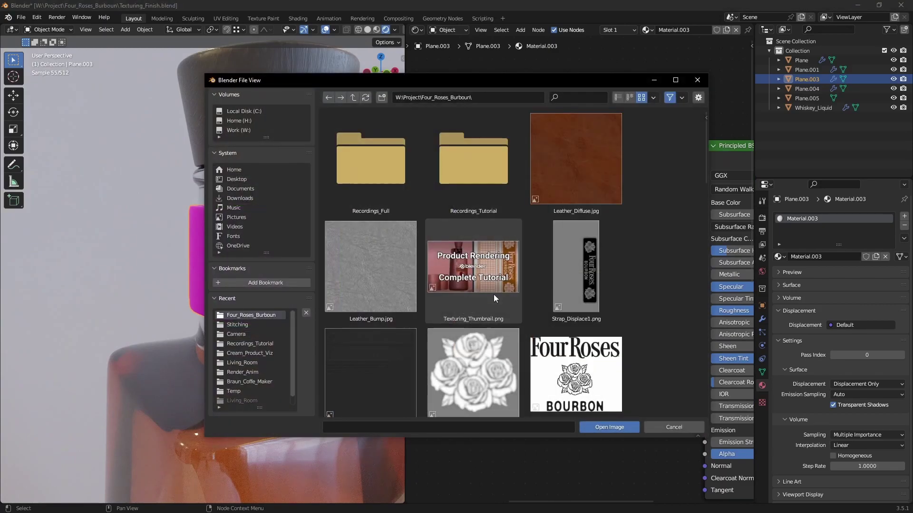
left_click(585, 148)
left_click(608, 426)
Move the leather texture, Mapping and Texture Coordinate nodes together up and away from the shader
scroll(569, 321, "down", 6)
middle_click_drag(569, 321, 600, 296)
scroll(612, 307, "up", 2)
left_click_drag(647, 325, 457, 123)
key("g")
left_click(547, 149)
Examine the leather color and its stretching on the bottle's neck strap up close
scroll(324, 281, "up", 8)
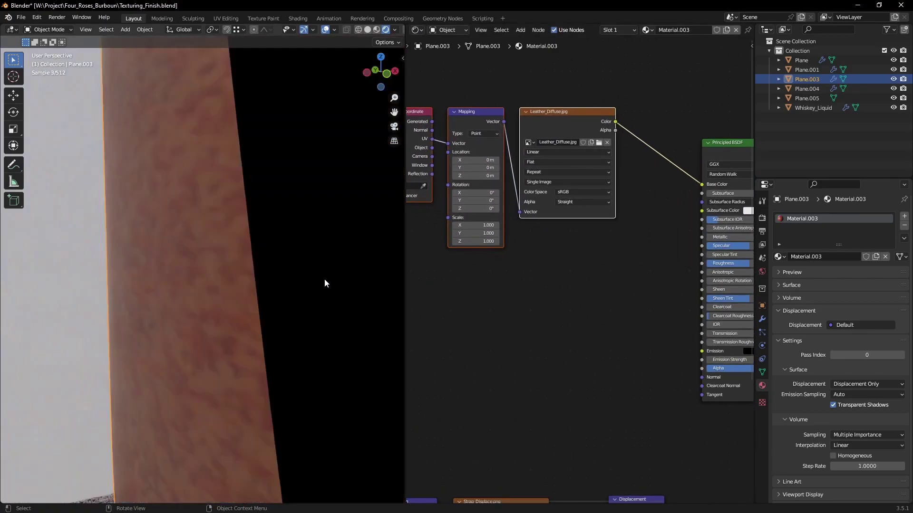
scroll(326, 284, "down", 8)
middle_click_drag(313, 283, 296, 293)
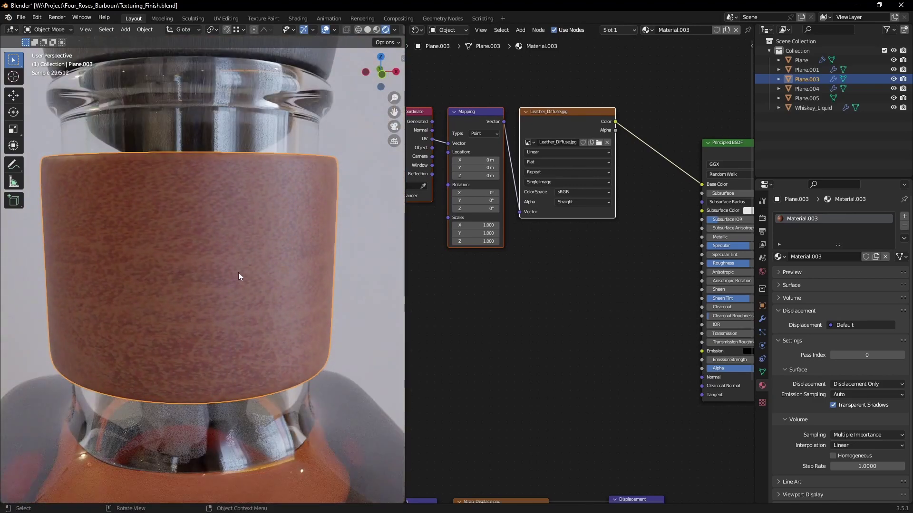
scroll(553, 281, "down", 1)
middle_click_drag(509, 288, 600, 317)
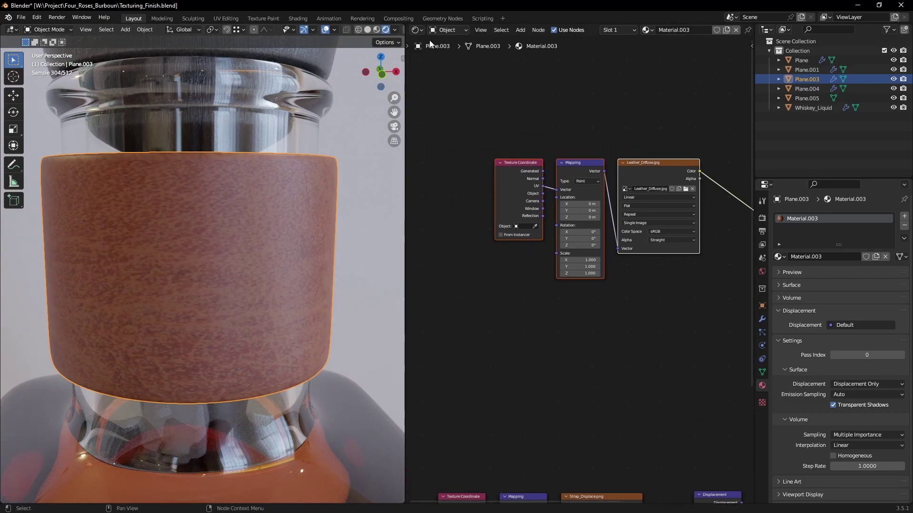
Switch the node area to the UV Editor and check the strap's UV layout over the leather texture
left_click(417, 29)
left_click(450, 79)
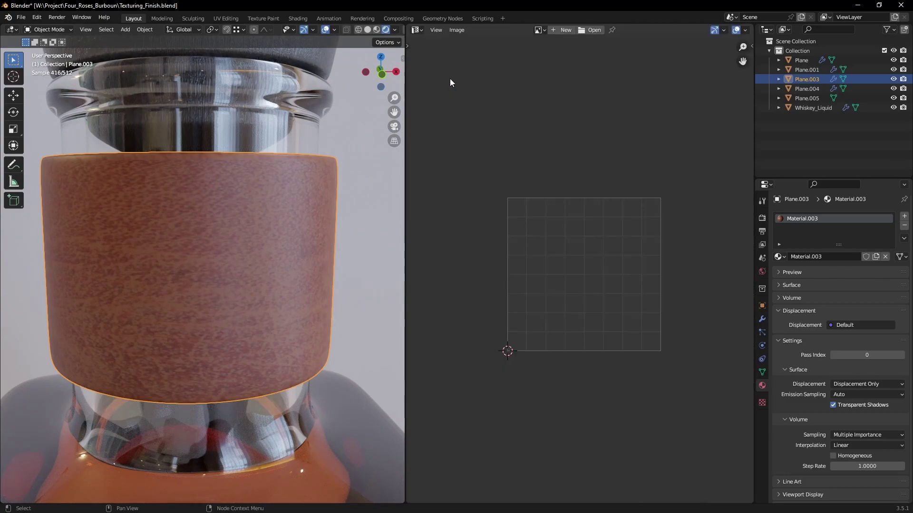
key("Tab")
scroll(589, 281, "down", 7)
scroll(589, 280, "up", 1)
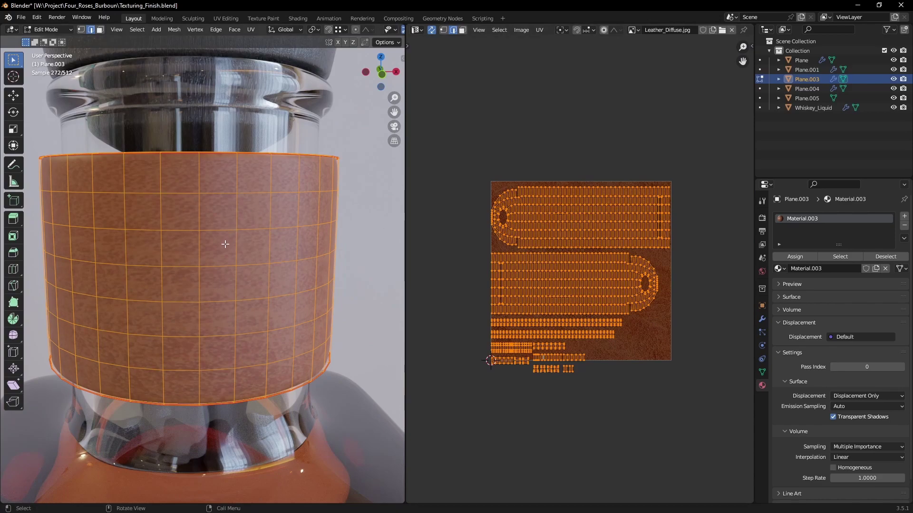
key("Tab")
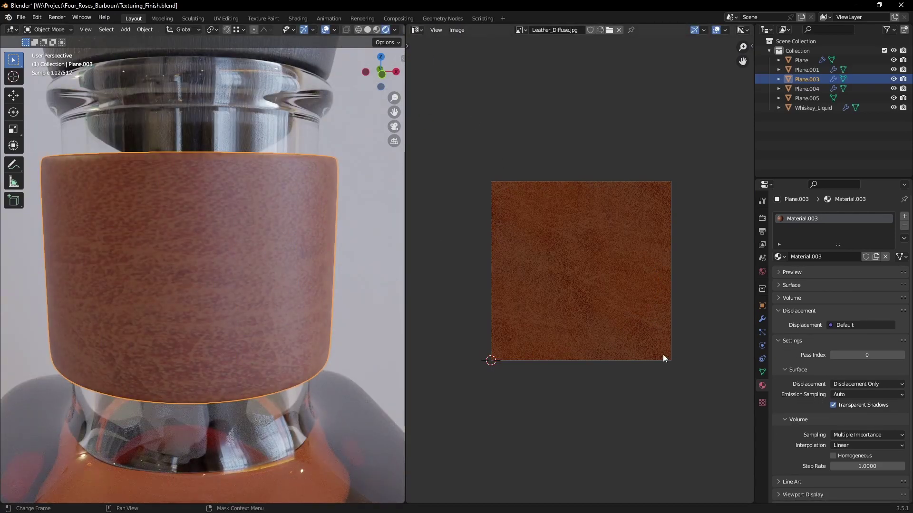
Add a second UV map to the strap mesh
left_click(762, 372)
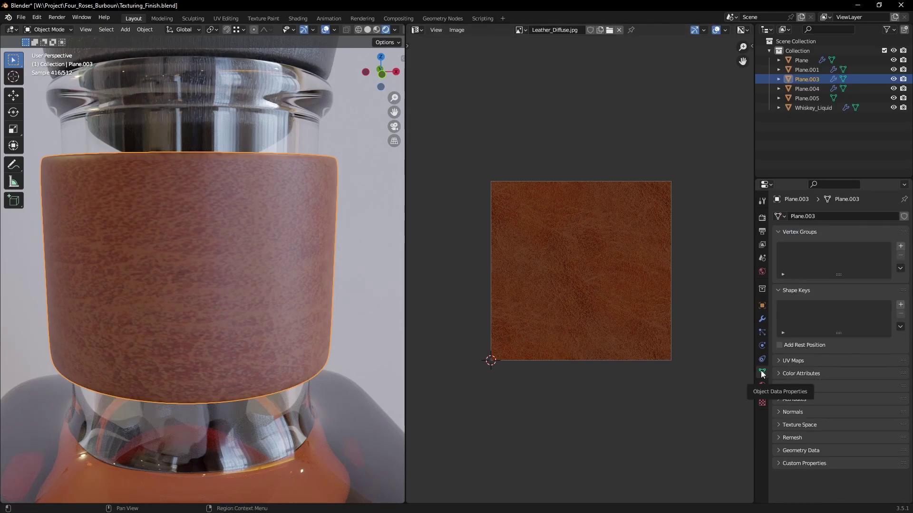
left_click(838, 362)
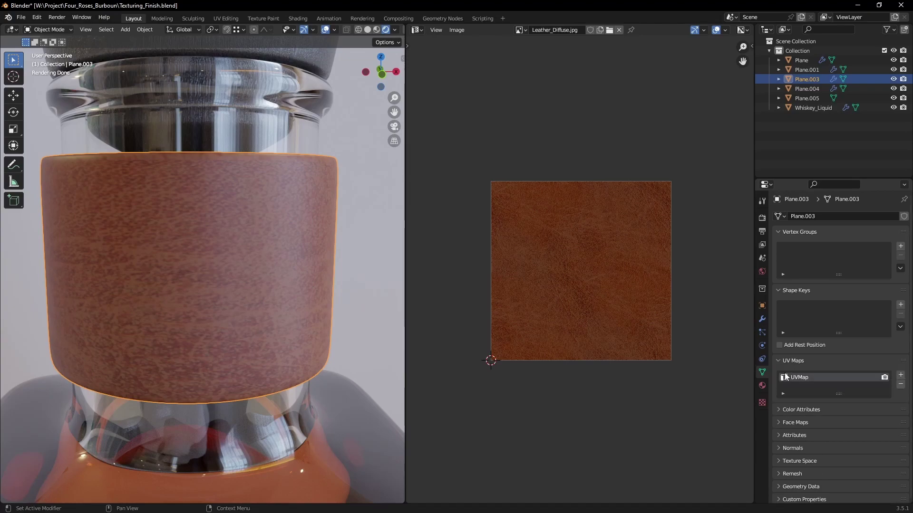
left_click(900, 375)
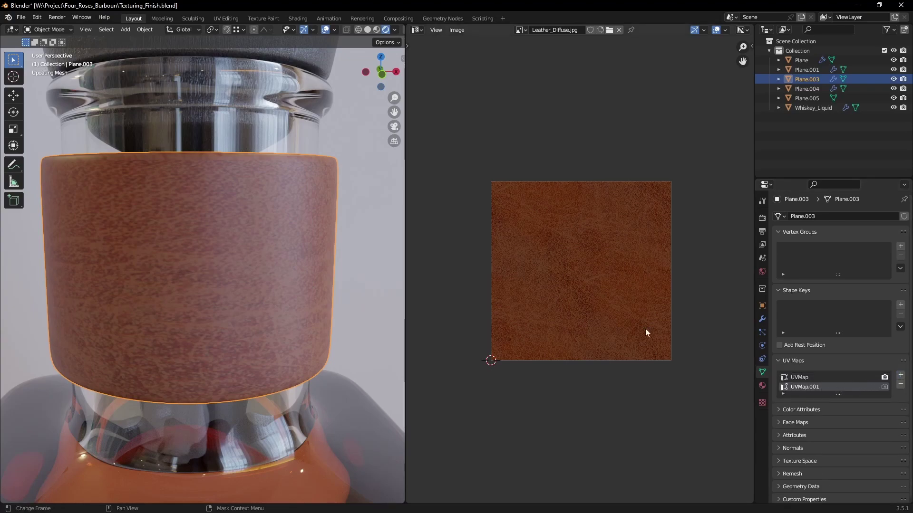
Scale all strap UVs by 0.5 along Y in the second UV map
key("Tab")
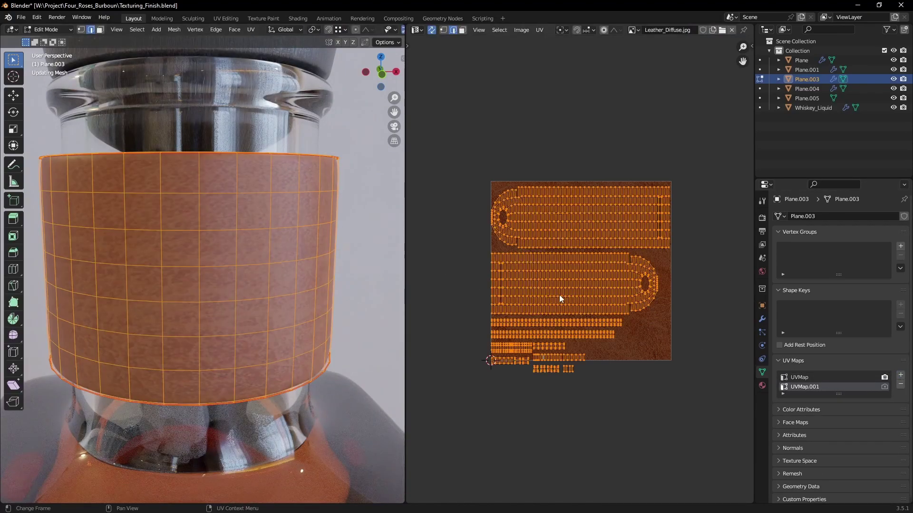
type("sy")
type("0.5")
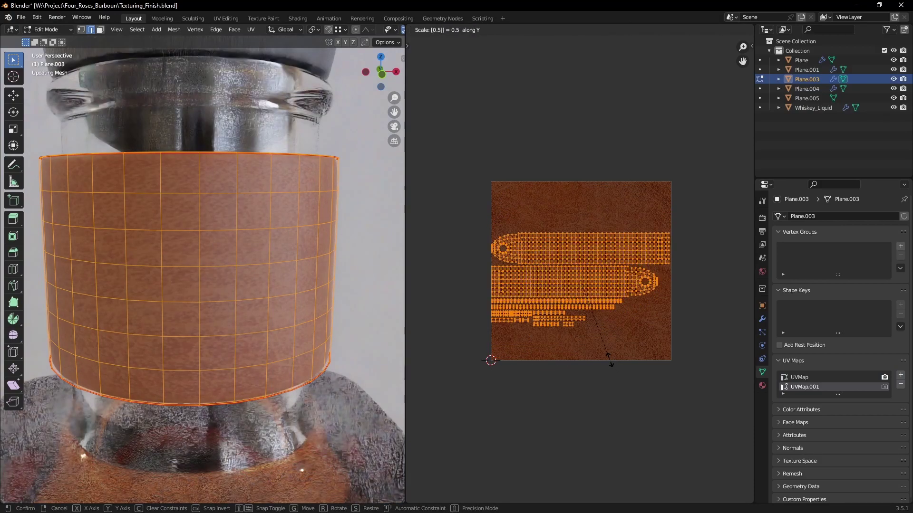
key("Return")
key("Tab")
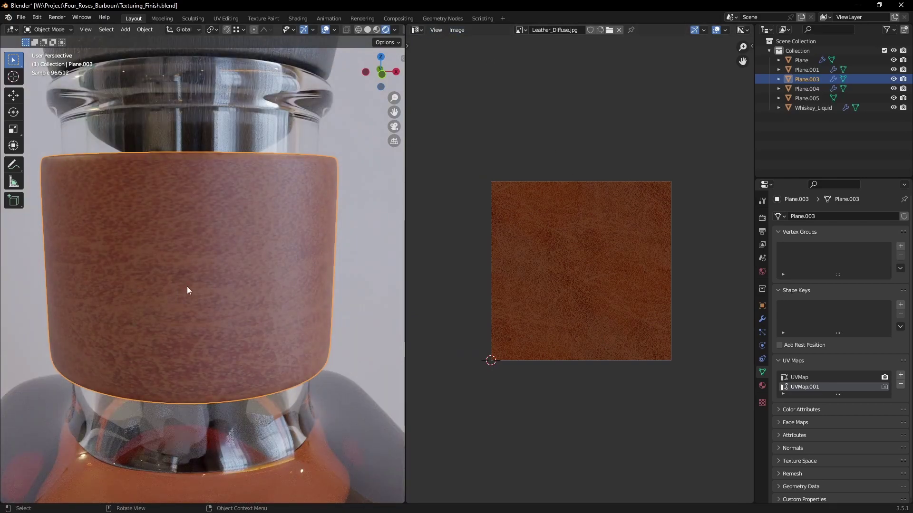
Switch the UV area to the Shader Editor and delete the Texture Coordinate node feeding the leather's Mapping node
left_click(416, 30)
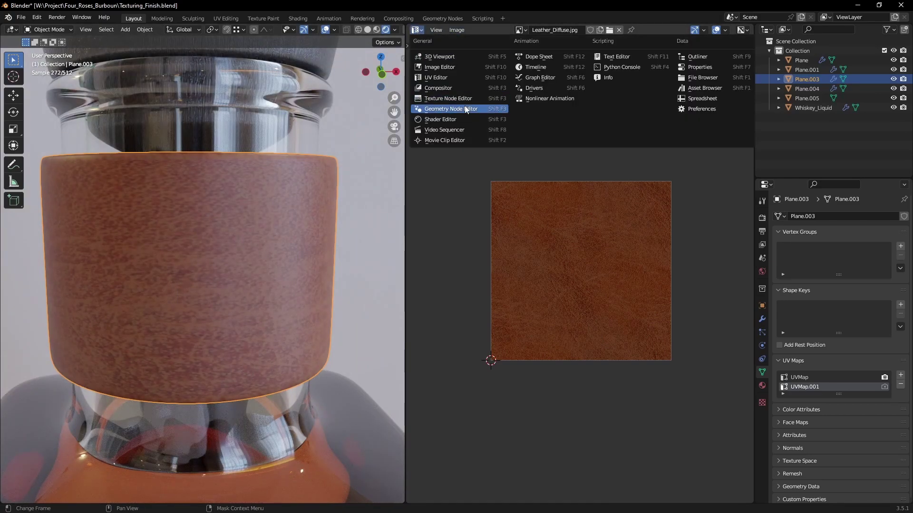
left_click(454, 108)
scroll(512, 246, "up", 6)
middle_click_drag(516, 242, 553, 355)
scroll(549, 333, "up", 4)
left_click(561, 176)
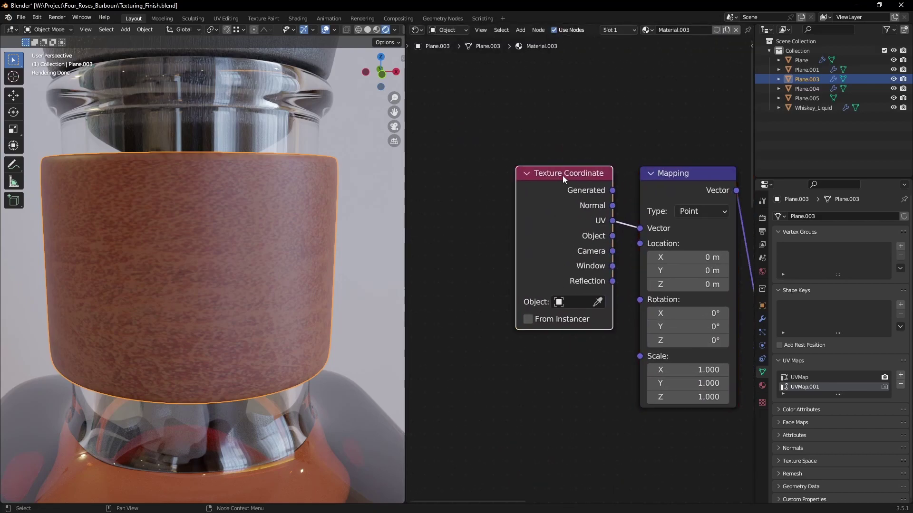
key("x")
Add a UV Map node, connect it to the leather Mapping node's Vector input, and choose UVMap.001
middle_click_drag(537, 215, 563, 197)
key("shift+a")
left_click(563, 180)
type("uv")
key("Return")
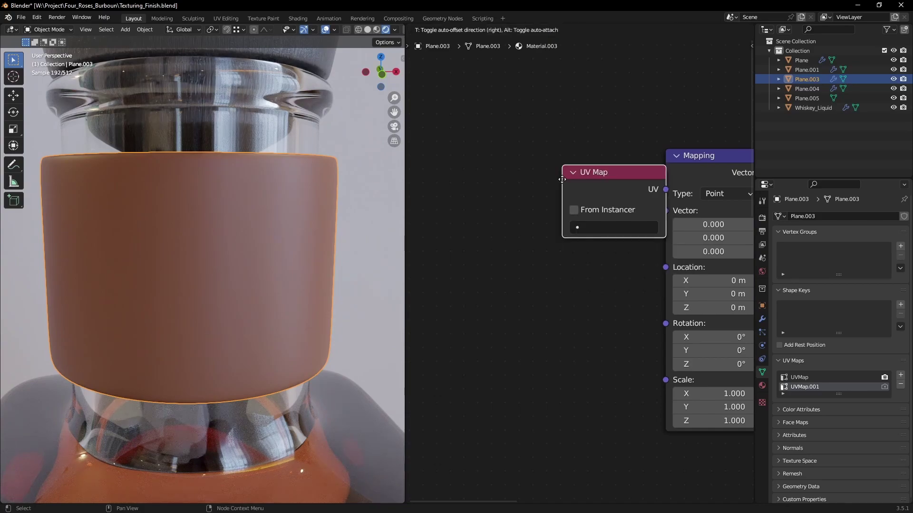
left_click(476, 277)
left_click_drag(577, 286, 665, 210)
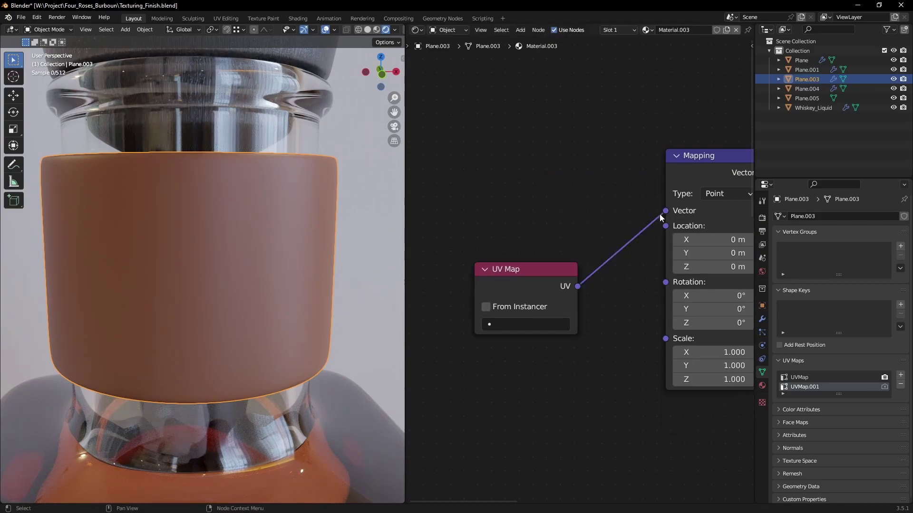
left_click(540, 327)
left_click(537, 357)
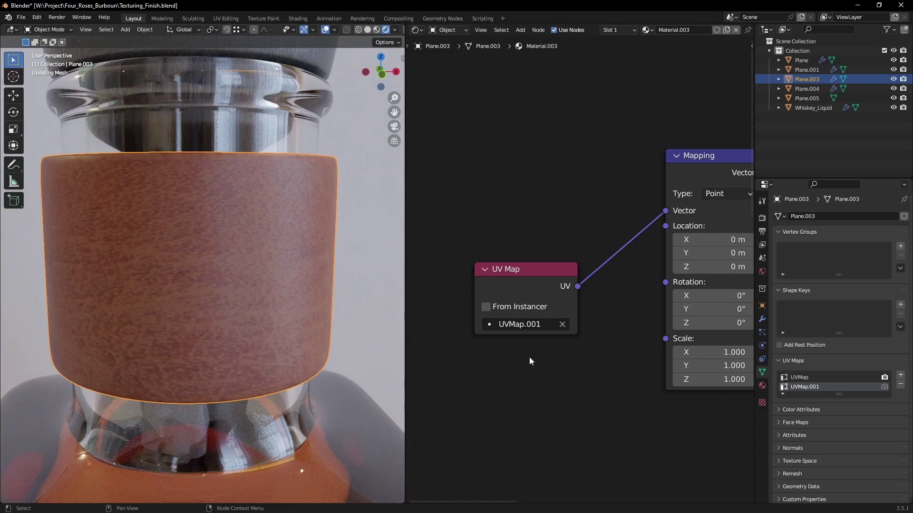
Set the leather Mapping node's Scale to 4 on X, Y and Z
scroll(612, 371, "down", 4)
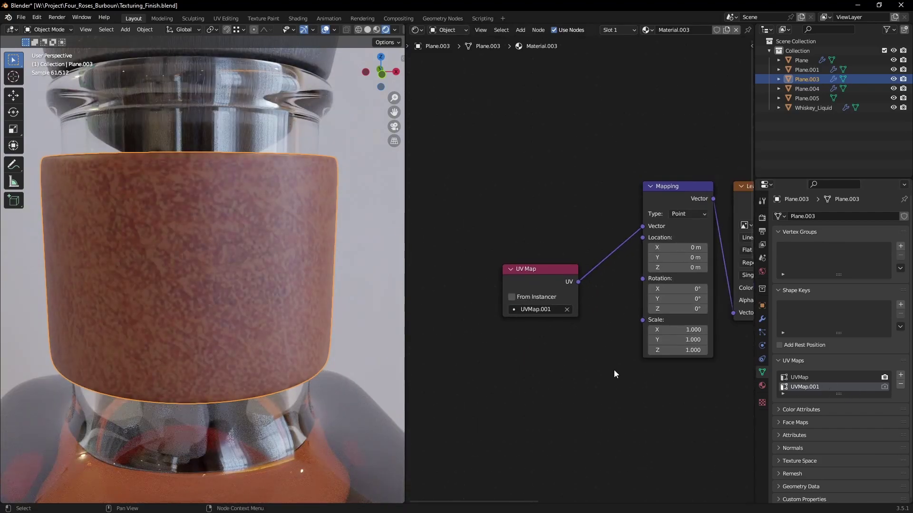
middle_click_drag(702, 391, 611, 389)
scroll(611, 389, "up", 4)
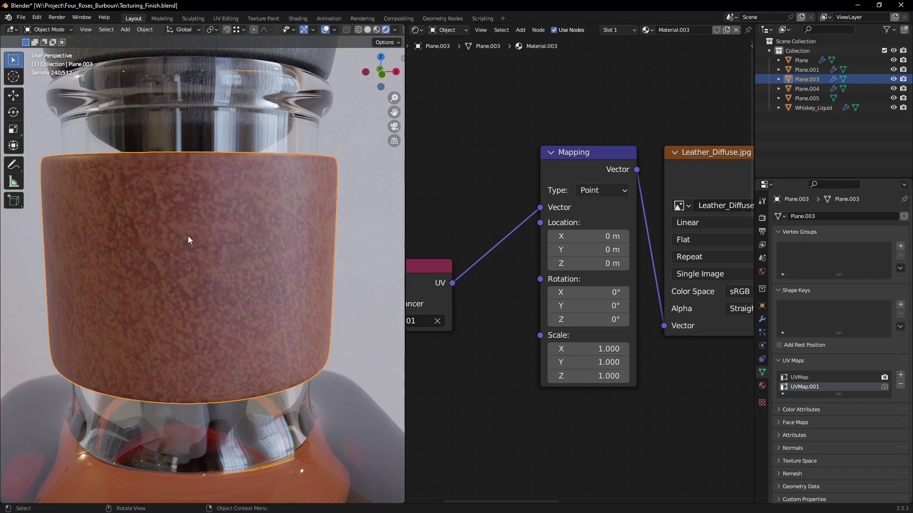
scroll(186, 236, "down", 3)
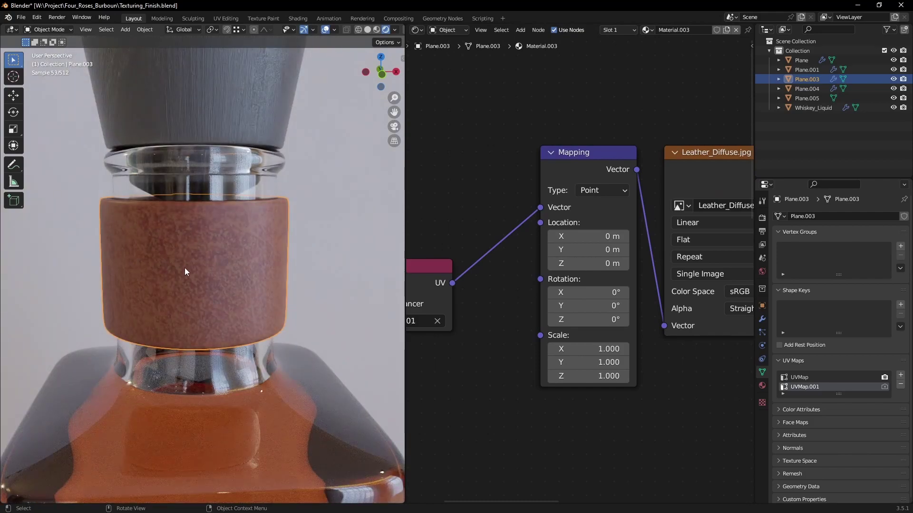
left_click_drag(611, 349, 613, 376)
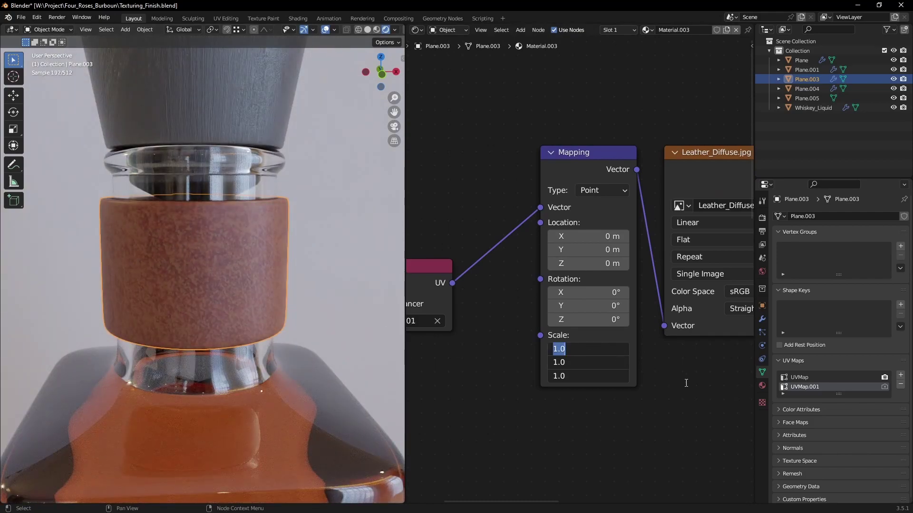
type("4")
key("Return")
middle_click_drag(237, 312, 262, 324, "alt")
Duplicate the Leather_Diffuse.jpg texture node with its Mapping link and place the copy below the original
scroll(610, 389, "down", 12)
middle_click_drag(666, 373, 620, 362)
left_click(604, 222)
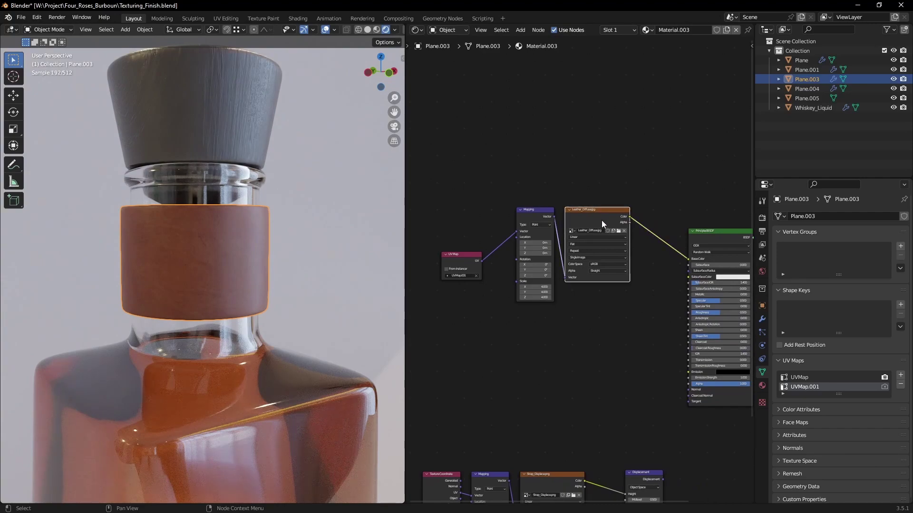
key("shift+d")
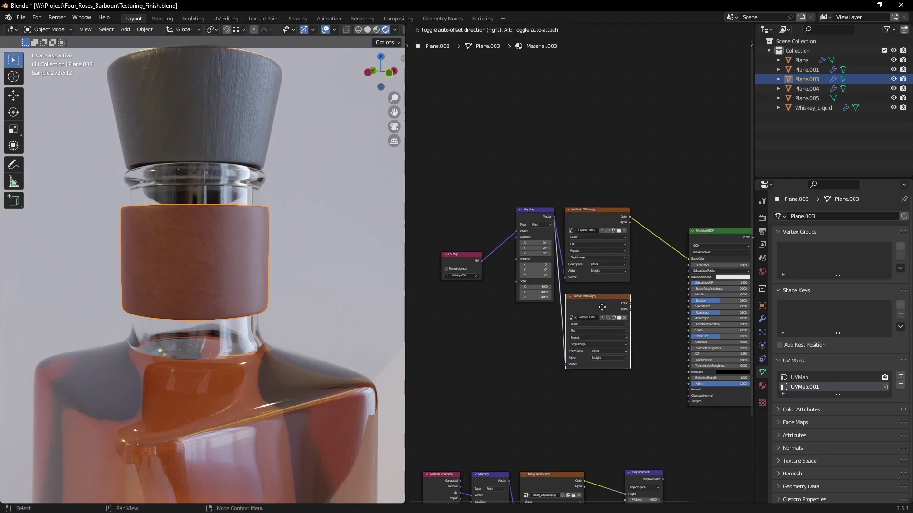
left_click(601, 308)
scroll(597, 315, "up", 7)
scroll(657, 324, "down", 3)
Move the UV Map and Mapping nodes down so they sit beside the two leather texture nodes
middle_click_drag(480, 195, 579, 180)
left_click_drag(466, 133, 611, 320)
key("g")
left_click(619, 376)
middle_click_drag(655, 314, 553, 243)
Load Leather_Bump.jpg into the duplicated texture node and set its color space to Non-Color
scroll(559, 248, "up", 4)
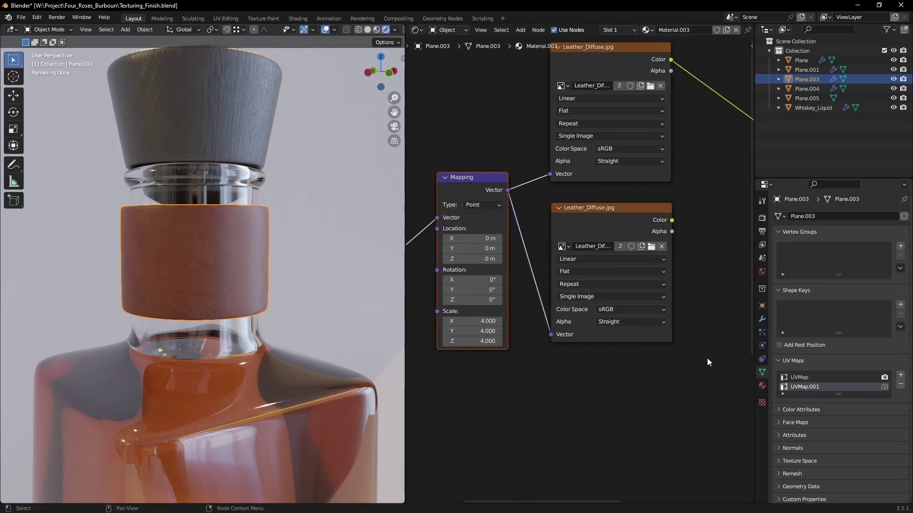
scroll(658, 231, "up", 4)
middle_click_drag(658, 231, 650, 267)
left_click(646, 288)
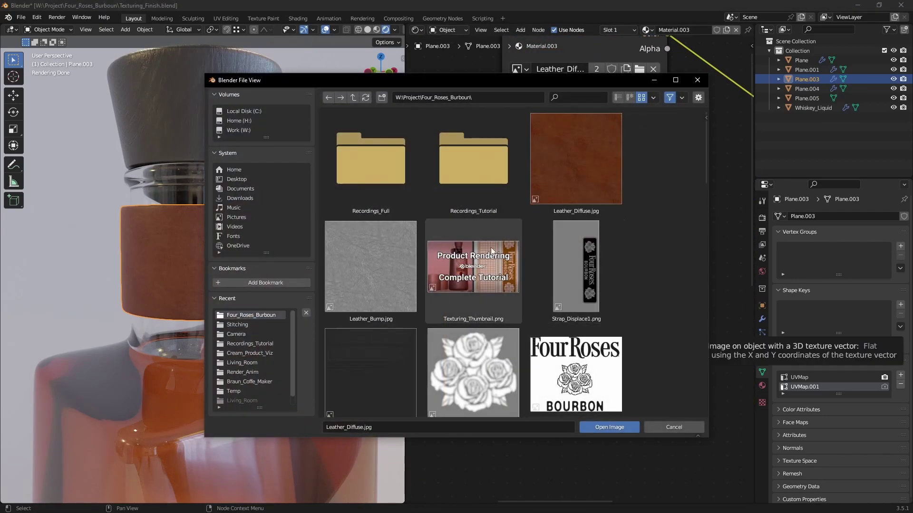
double_click(364, 268)
scroll(602, 415, "up", 3)
middle_click_drag(602, 415, 586, 347)
left_click(601, 301)
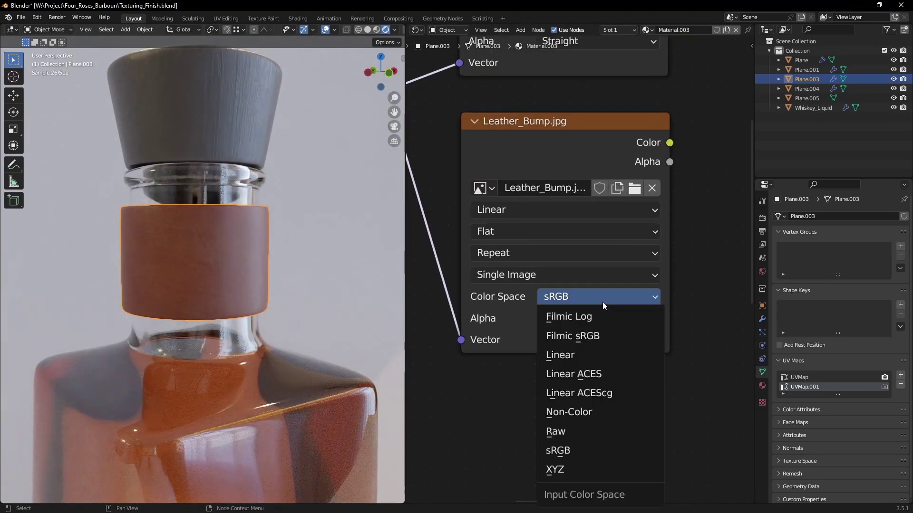
left_click(611, 414)
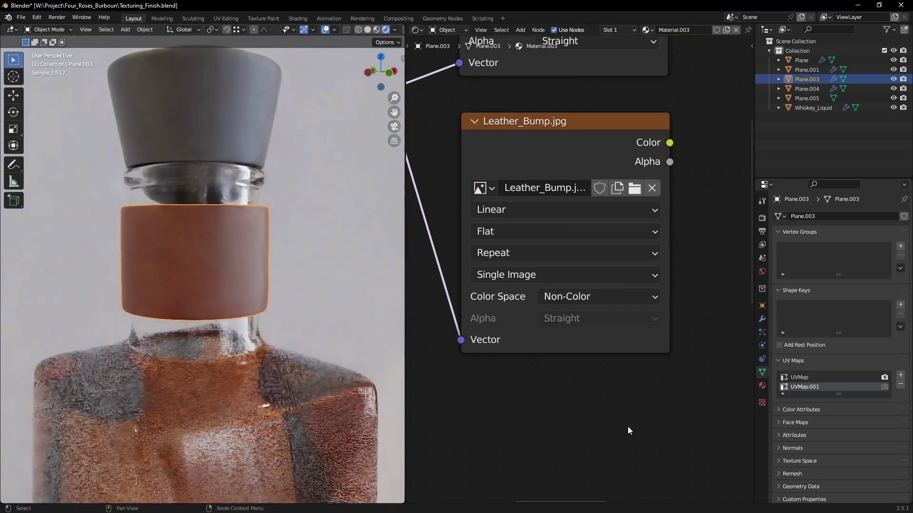
Add a Bump node, feeding the Leather_Bump color into its Height and its output into the Principled BSDF's Normal
scroll(627, 426, "down", 7)
middle_click_drag(627, 425, 540, 382)
scroll(620, 266, "up", 3)
key("shift+a")
left_click(626, 281)
type("bump")
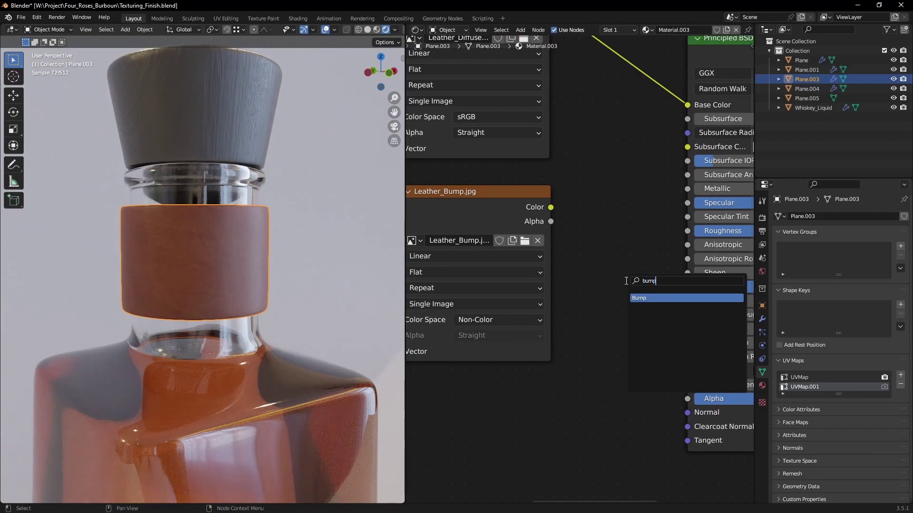
key("Return")
left_click(579, 239)
left_click_drag(550, 207, 578, 312)
left_click_drag(668, 248, 686, 412)
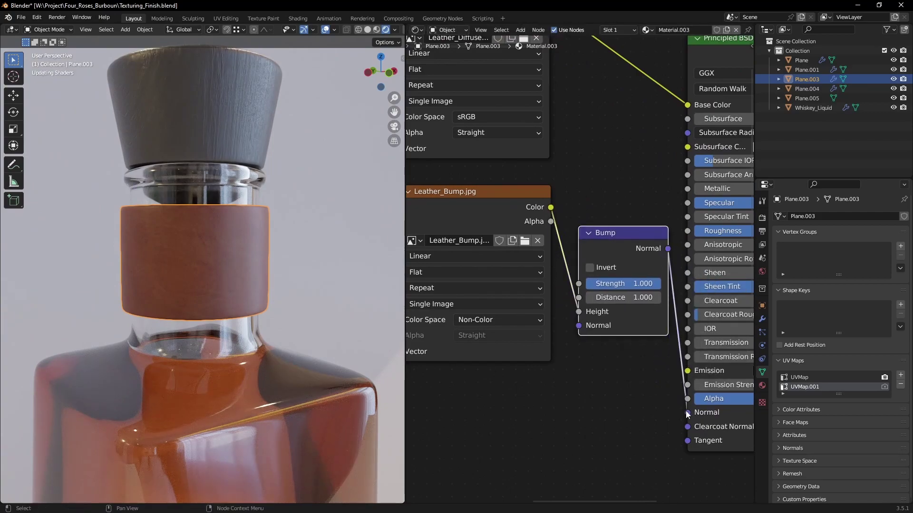
left_click_drag(628, 235, 627, 259)
Reduce the leather Bump node's Distance to a tiny value, displayed as 0.000
scroll(343, 257, "up", 6)
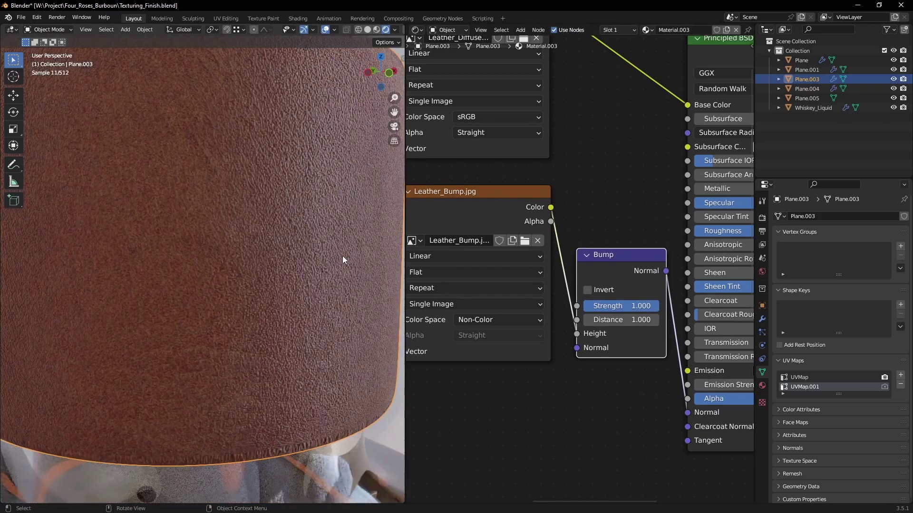
scroll(343, 256, "down", 2)
middle_click_drag(357, 244, 336, 257, "shift")
scroll(560, 356, "up", 2)
left_click(602, 321)
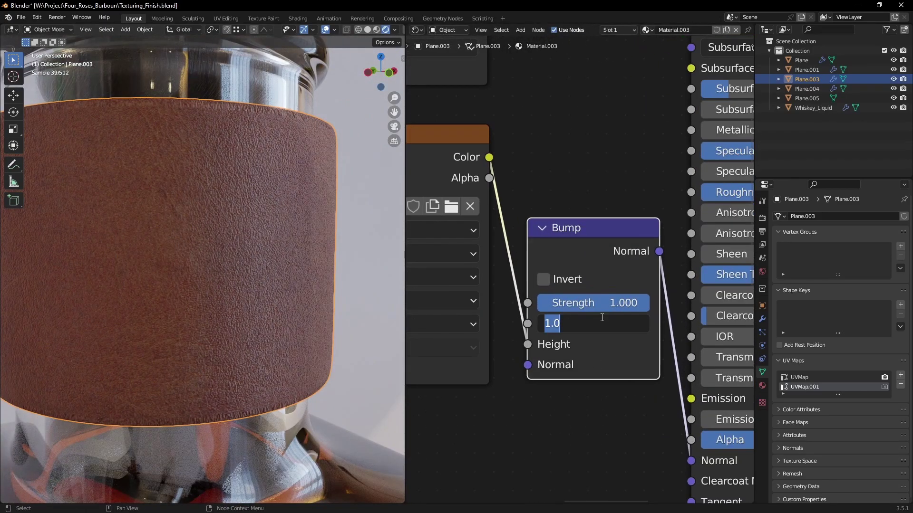
type("0.000")
key("Return")
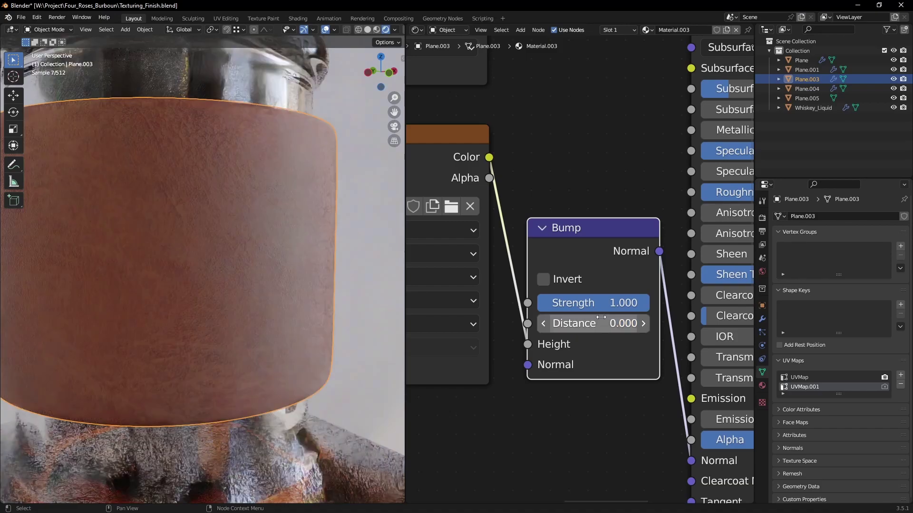
Lower the leather Principled BSDF's Roughness to 0.391
scroll(304, 251, "down", 5)
middle_click_drag(293, 252, 318, 314, "alt")
scroll(256, 299, "down", 3)
scroll(213, 300, "up", 5)
middle_click_drag(213, 301, 235, 304)
scroll(603, 176, "down", 5)
middle_click_drag(604, 171, 482, 211)
scroll(483, 213, "up", 3)
scroll(635, 288, "up", 1)
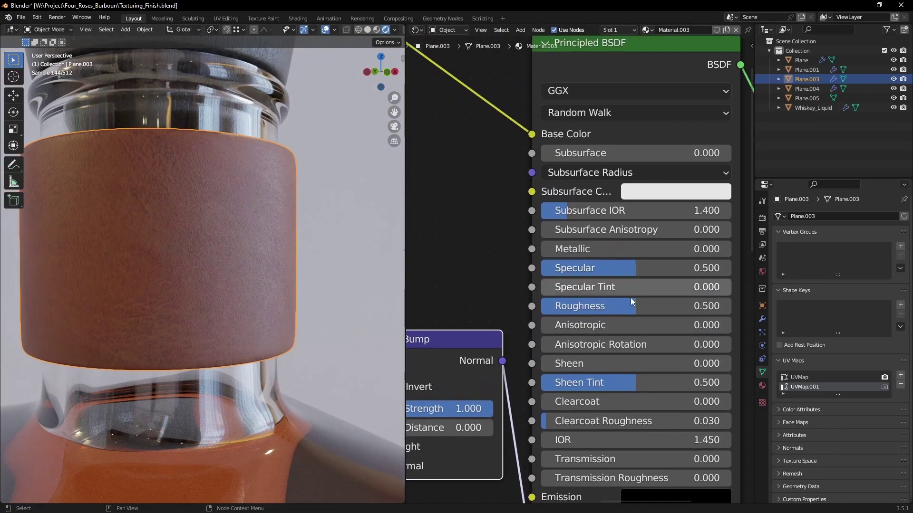
left_click_drag(635, 309, 629, 309)
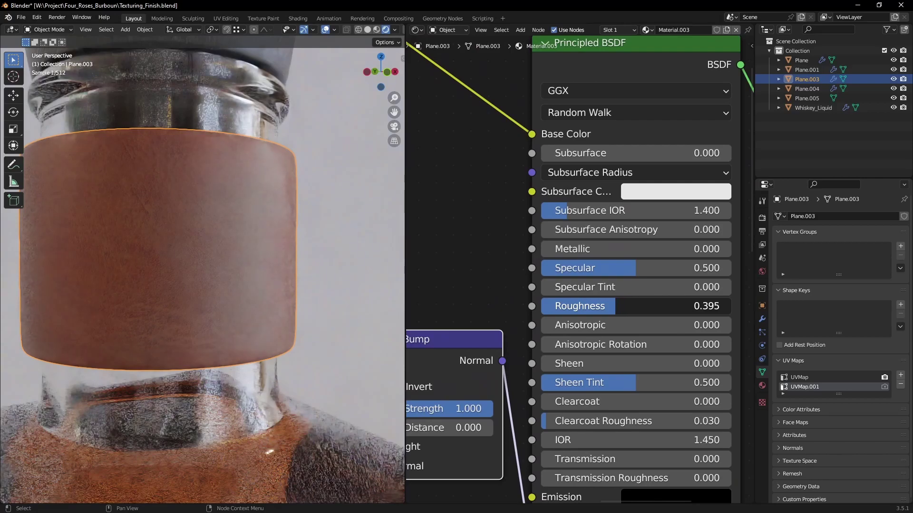
left_click_drag(616, 308, 615, 308)
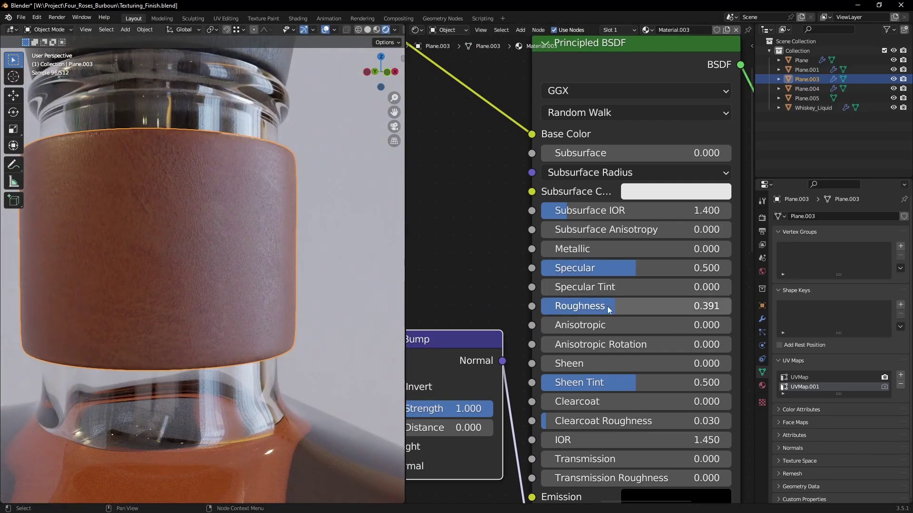
Compare the strap's leather with the embossed neck strap in Reference.jpg, examining its edges and raised lettering up close
scroll(188, 244, "down", 1)
middle_click_drag(188, 244, 221, 270)
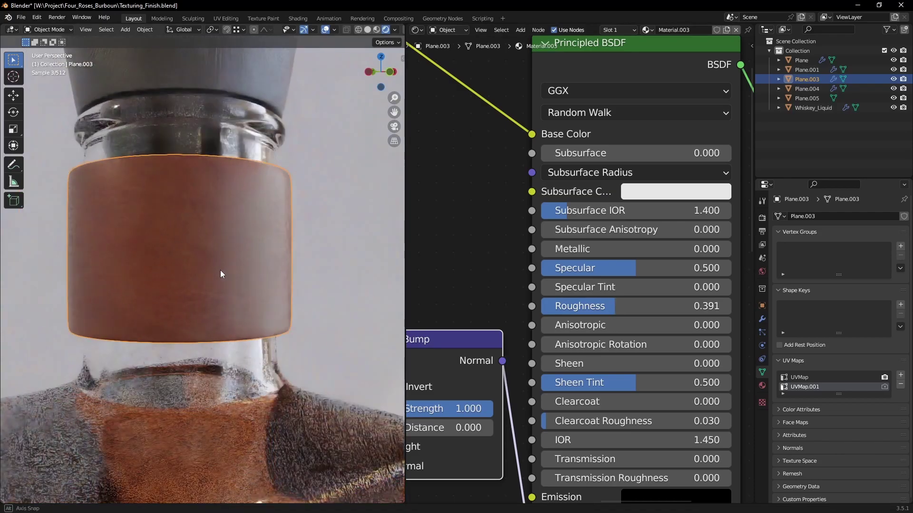
scroll(480, 263, "down", 2)
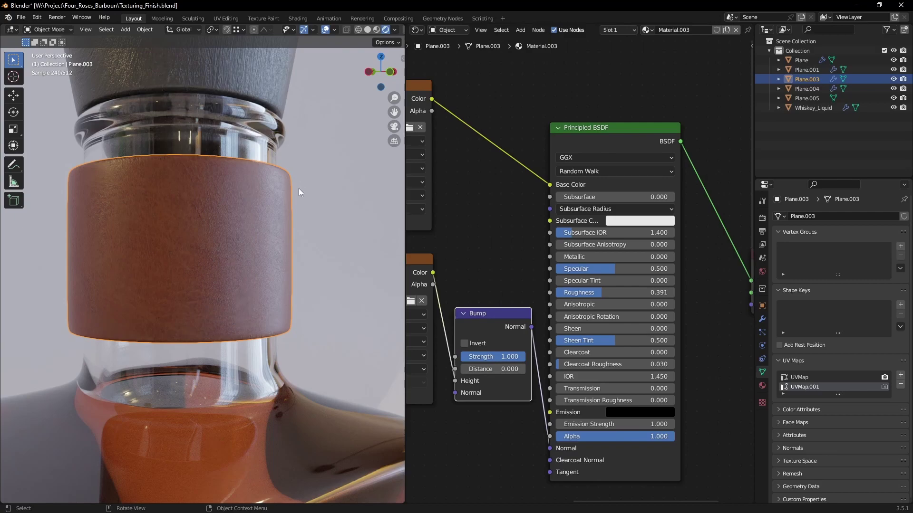
scroll(281, 221, "down", 6)
scroll(236, 263, "up", 5)
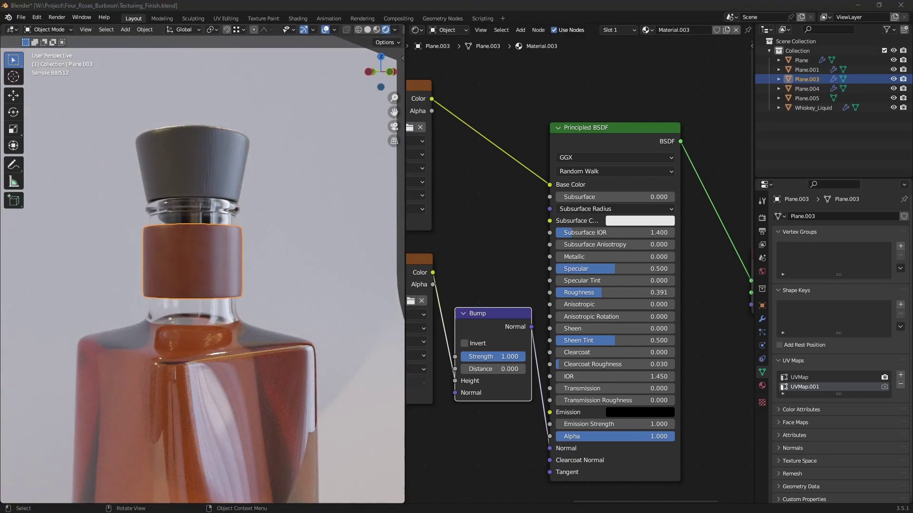
left_click_drag(568, 0, 416, 63)
scroll(430, 136, "up", 8)
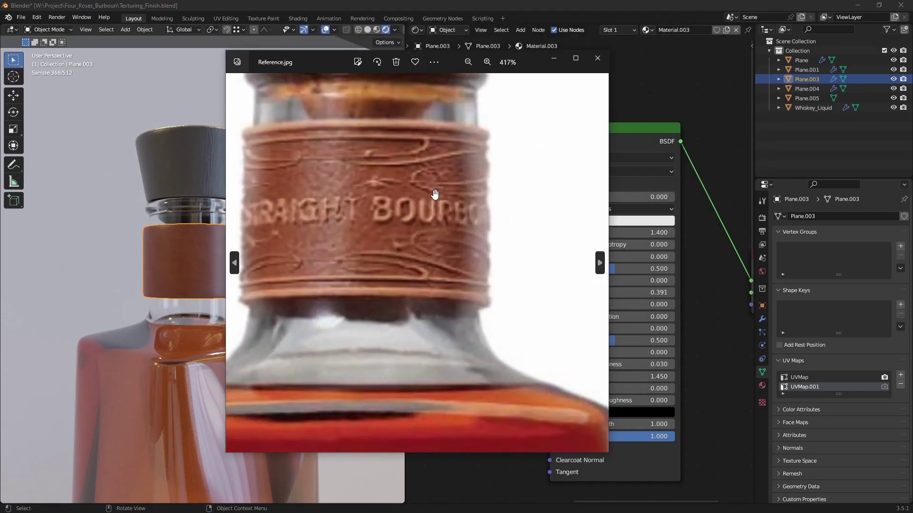
scroll(379, 198, "up", 3)
left_click_drag(336, 179, 436, 216)
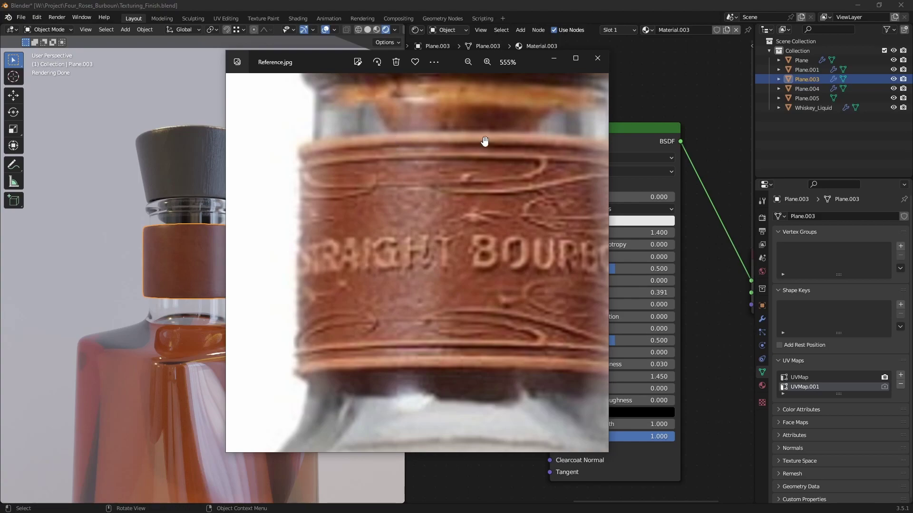
left_click_drag(541, 142, 371, 138)
left_click_drag(349, 223, 477, 231)
scroll(476, 231, "down", 3)
left_click(598, 58)
Move the whole leather node setup up, clear of the Material Output and displacement nodes
scroll(571, 102, "down", 4)
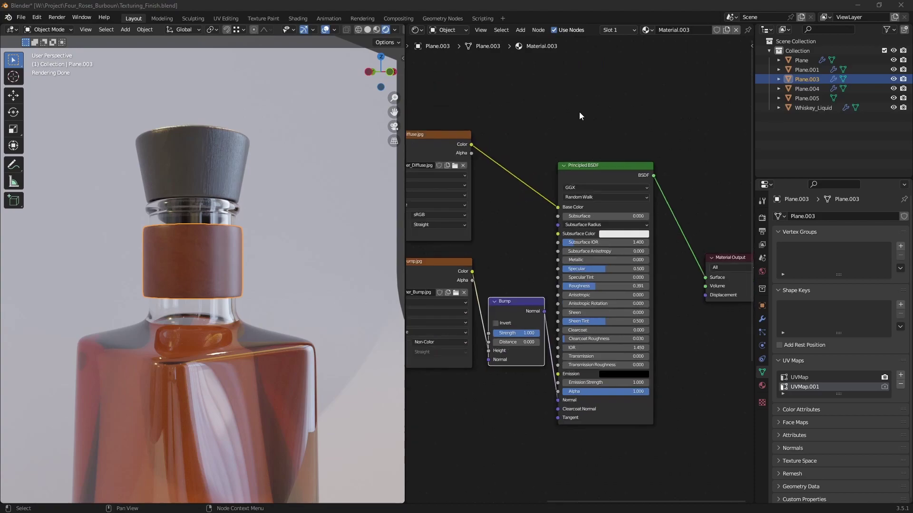
scroll(546, 125, "down", 2)
middle_click_drag(497, 141, 537, 160)
left_click_drag(435, 159, 646, 345)
key("g")
left_click(607, 227)
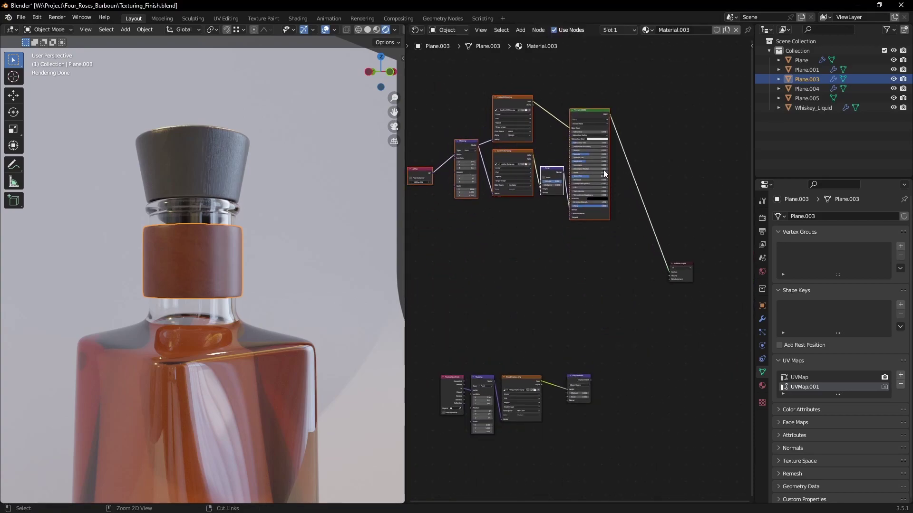
Duplicate the leather node setup with its links, place it below the original, and connect the copied shader to the Material Output
key("ctrl+shift+d")
left_click(601, 305)
scroll(645, 278, "up", 6)
scroll(644, 278, "up", 4)
middle_click_drag(644, 279, 598, 267)
left_click(528, 198, "ctrl+shift")
middle_click_drag(677, 272, 596, 265)
scroll(584, 269, "down", 6)
Load Rough_Leather_Diffuse.jpg into the copied setup's color texture node
middle_click_drag(536, 289, 732, 327)
scroll(577, 278, "up", 5)
middle_click_drag(649, 295, 592, 290)
scroll(592, 290, "up", 4)
left_click(554, 199)
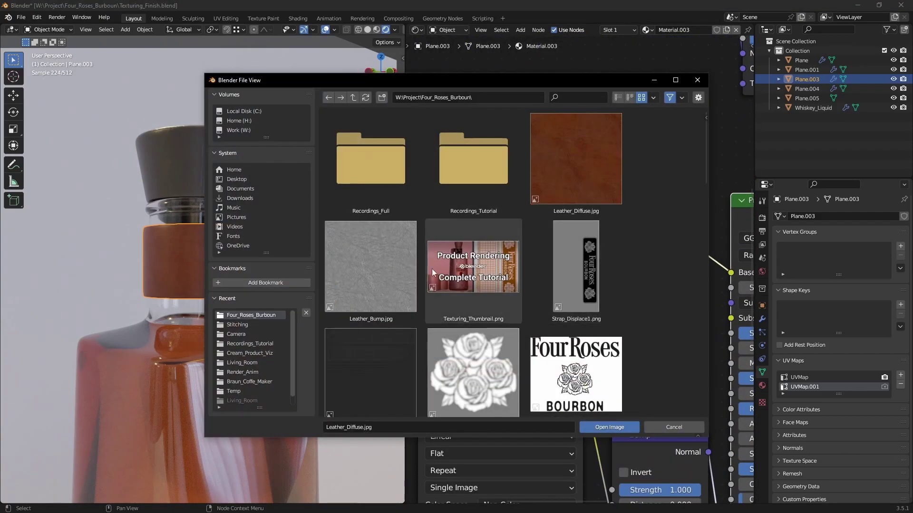
scroll(420, 269, "down", 10)
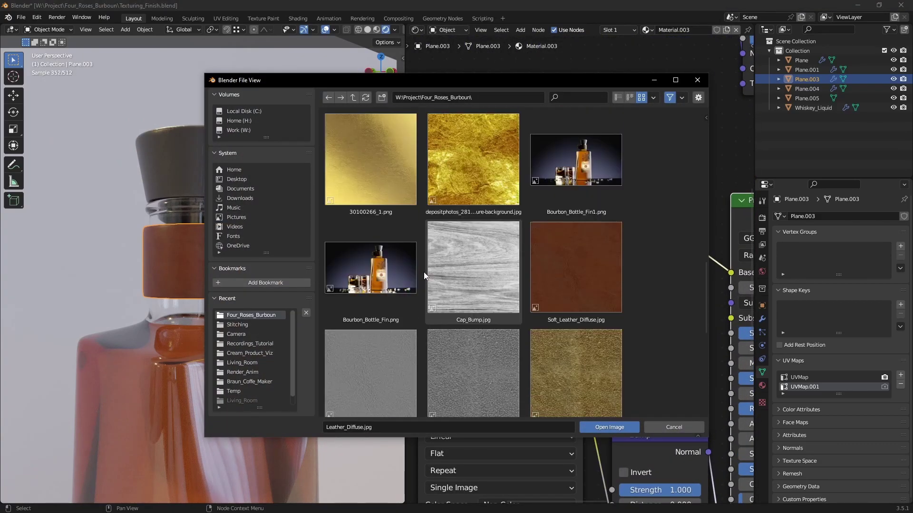
scroll(640, 274, "down", 3)
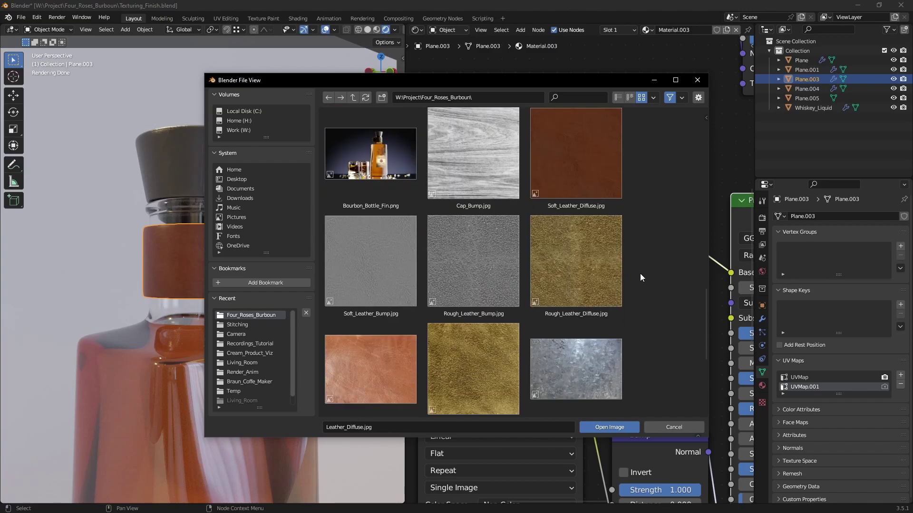
left_click(580, 315)
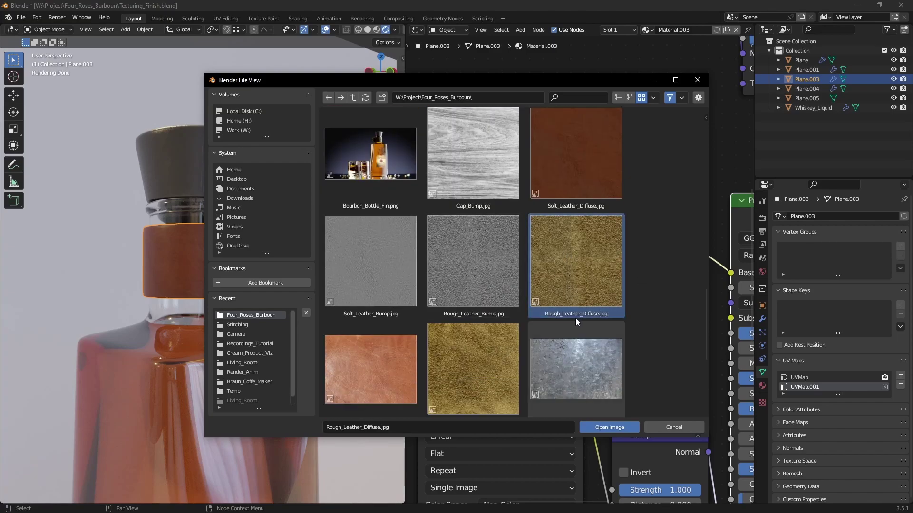
double_click(574, 246)
middle_click_drag(585, 315, 646, 163)
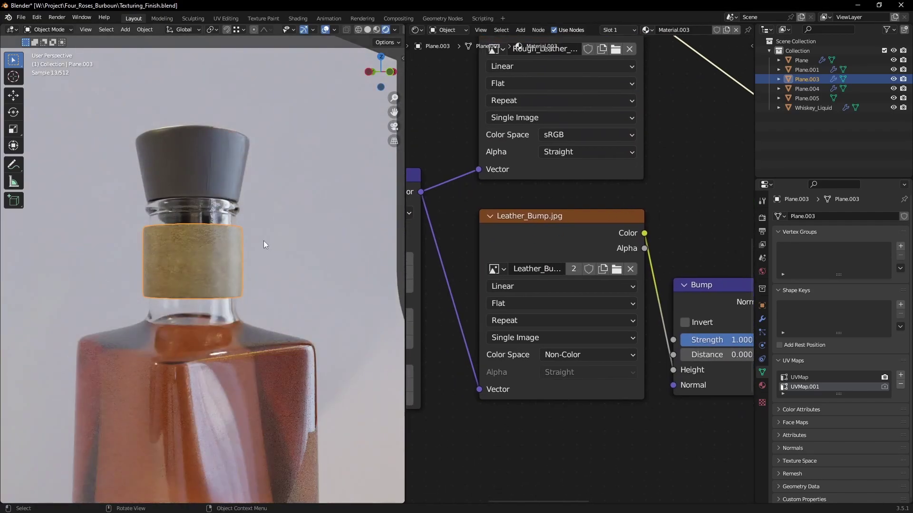
Load Rough_Leather_Bump.jpg into the copied setup's bump texture node and set its color space to Non-Color
left_click(617, 269)
scroll(526, 350, "down", 6)
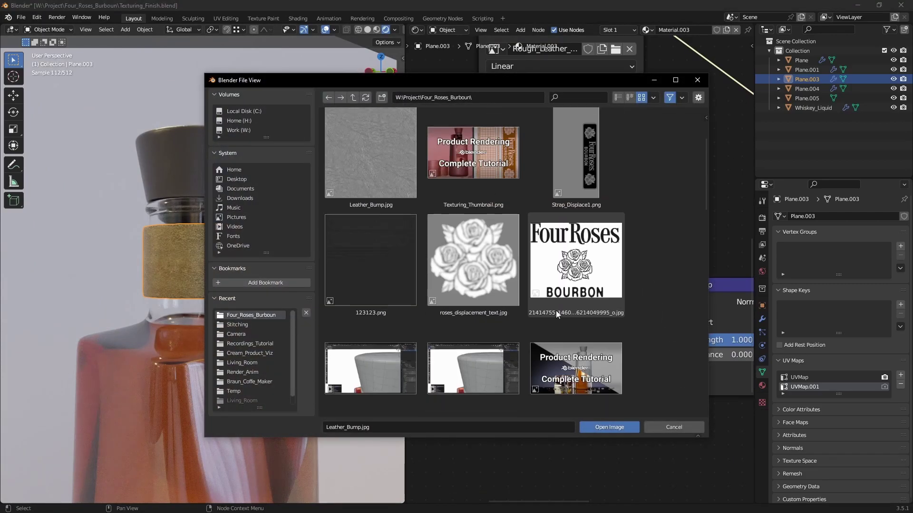
scroll(572, 309, "down", 8)
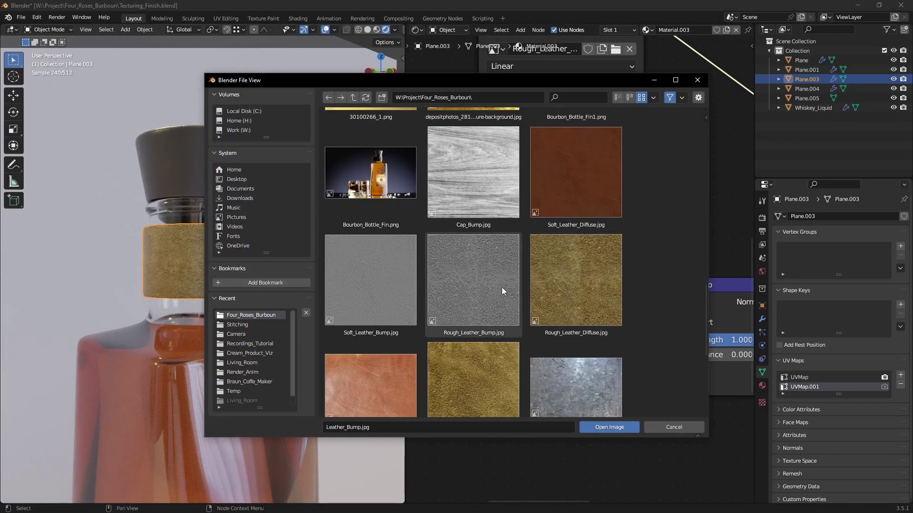
double_click(489, 282)
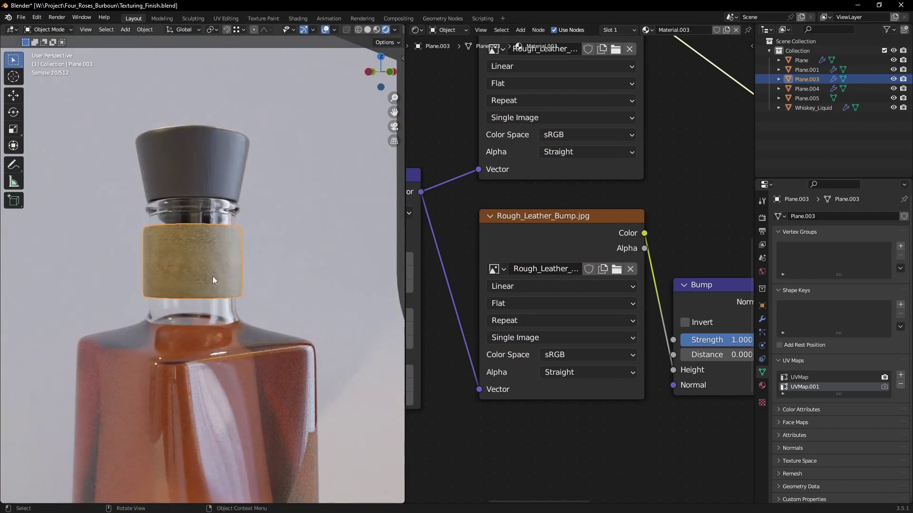
scroll(207, 275, "up", 5)
left_click(600, 357)
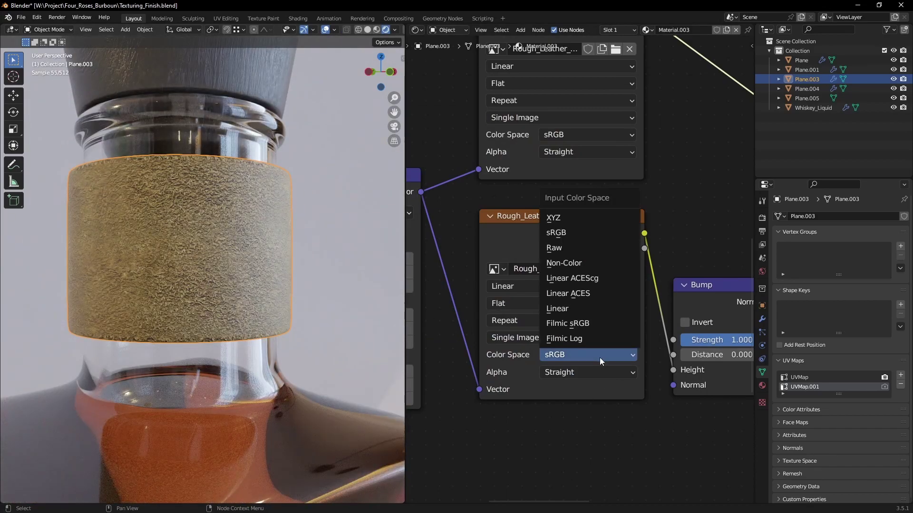
left_click(591, 262)
Set the rough leather Mapping node's scale to 8 on all three axes and check the strap's grain
scroll(264, 287, "down", 3)
middle_click_drag(264, 287, 255, 301)
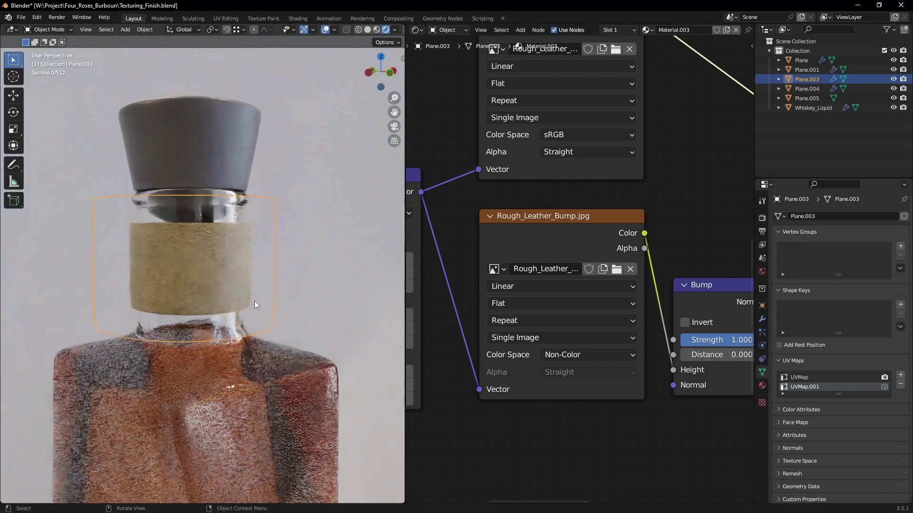
scroll(255, 301, "up", 2)
scroll(474, 381, "down", 2)
middle_click_drag(472, 380, 587, 383)
scroll(587, 383, "up", 1)
scroll(515, 384, "up", 2)
left_click_drag(557, 336, 557, 383)
type("8")
key("Return")
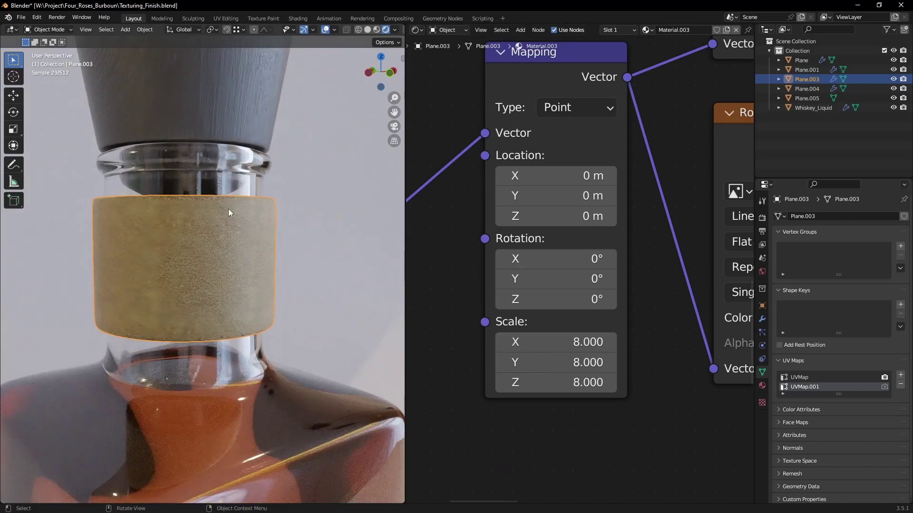
scroll(247, 243, "up", 3)
scroll(247, 242, "down", 3)
mouse_move(280, 258)
middle_mouse_down()
mouse_move(289, 303)
mouse_move(303, 246)
mouse_move(287, 253)
mouse_move(288, 244)
mouse_move(288, 291)
mouse_move(289, 259)
middle_mouse_up()
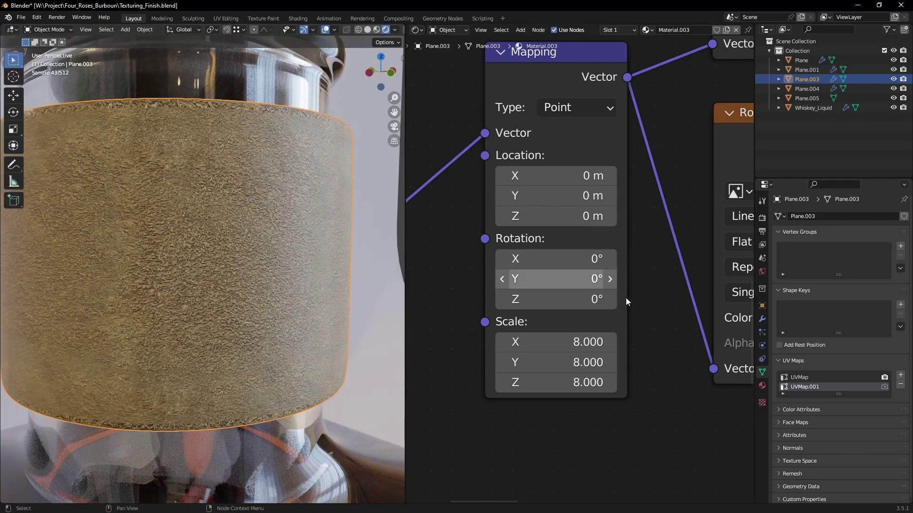
Raise the rough leather Principled BSDF's roughness to about 0.55
scroll(614, 309, "down", 3)
scroll(615, 309, "down", 6)
middle_click_drag(674, 346, 555, 378)
scroll(554, 333, "up", 4)
scroll(579, 269, "up", 4)
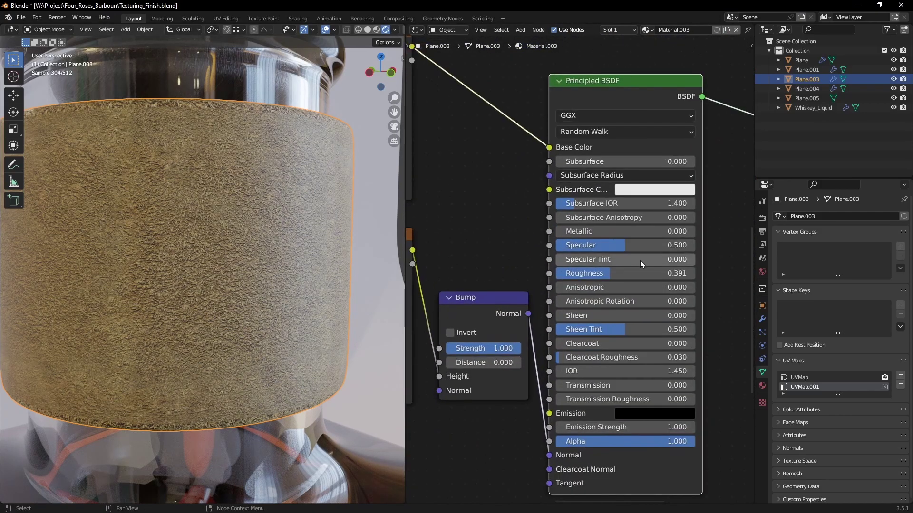
scroll(640, 259, "up", 3)
left_click_drag(617, 274, 648, 274)
Set the rough leather Bump node's distance to 0.001
middle_click_drag(508, 226, 637, 167)
scroll(595, 289, "up", 4)
left_click(588, 341)
left_click_drag(585, 344, 558, 347)
type("1")
left_click(589, 440)
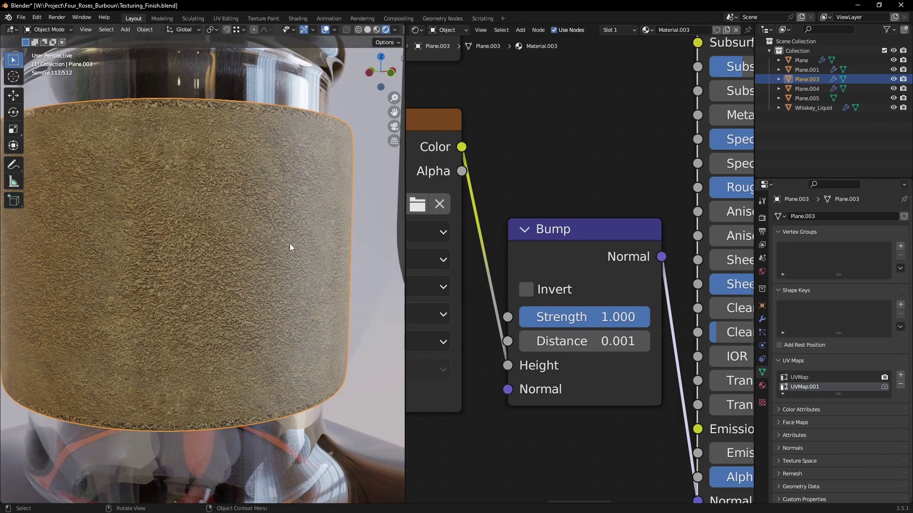
scroll(289, 248, "down", 4)
scroll(573, 187, "down", 5)
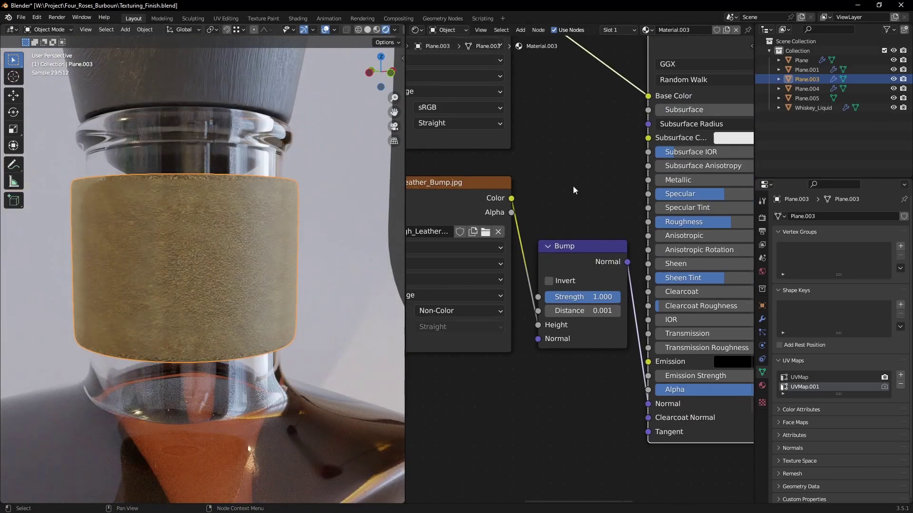
Move the Material Output node farther from the two leather shaders to make room between them
scroll(543, 222, "down", 4)
middle_click_drag(549, 181, 552, 256)
middle_click_drag(668, 207, 548, 221)
scroll(576, 293, "up", 4)
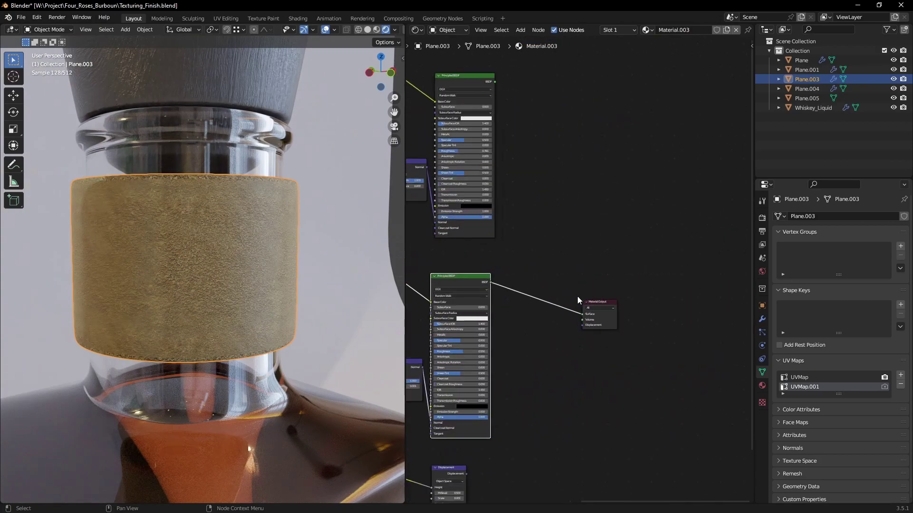
left_click_drag(608, 306, 701, 273)
scroll(615, 208, "up", 2)
key("shift+a")
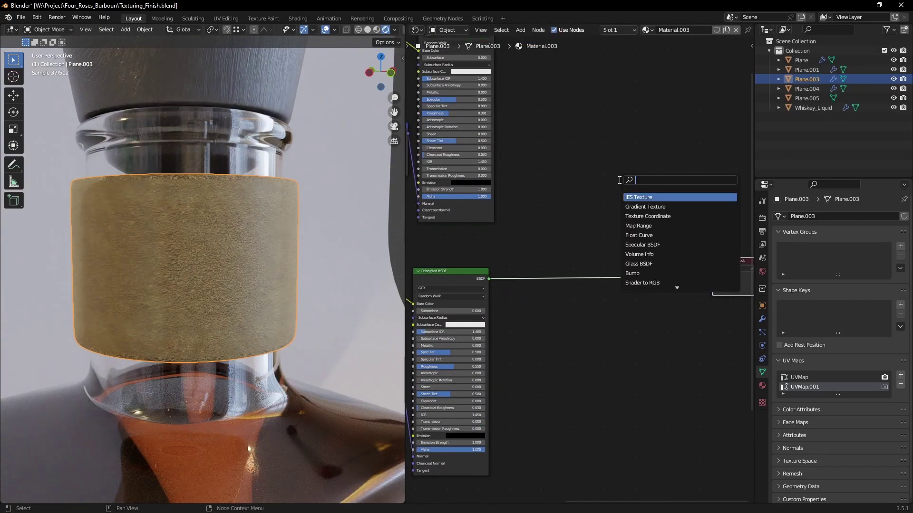
type("mix")
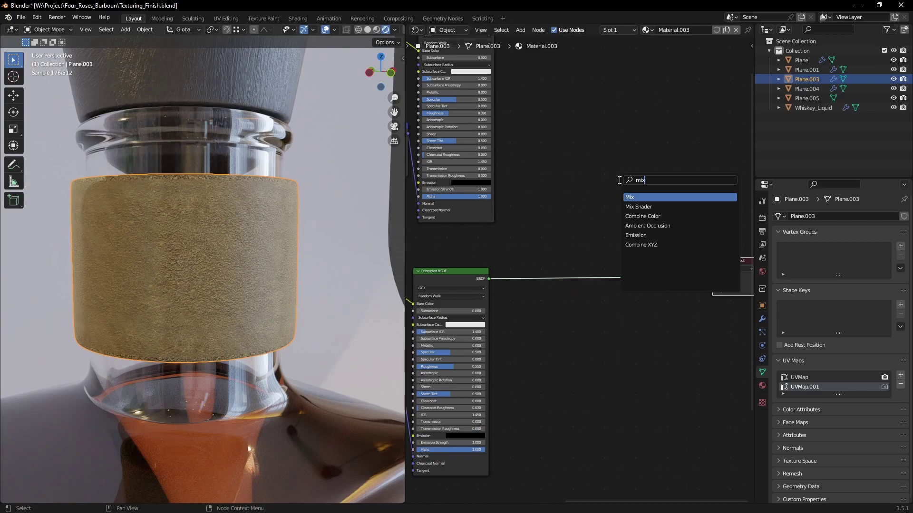
key("Return")
key("Escape")
Add a Mix Shader on the link between the rough leather shader and the Material Output
key("shift+a")
type("mix shad")
key("Return")
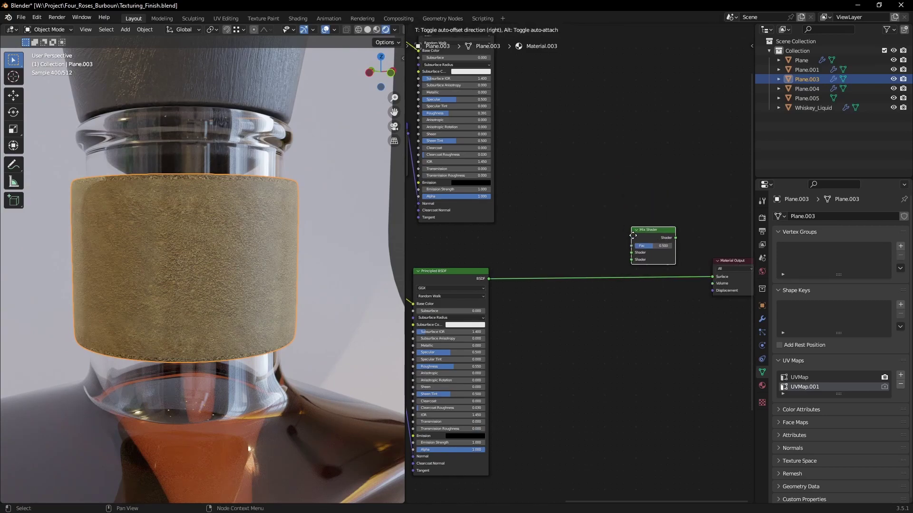
left_click(633, 251)
Connect the smooth leather shader to the Mix Shader and feed the strap displacement texture's color into its Fac input
middle_click_drag(508, 66, 548, 141)
left_click_drag(533, 101, 675, 354)
scroll(511, 323, "down", 5)
middle_click_drag(511, 324, 581, 213)
scroll(563, 280, "up", 1)
left_click_drag(512, 421, 724, 215)
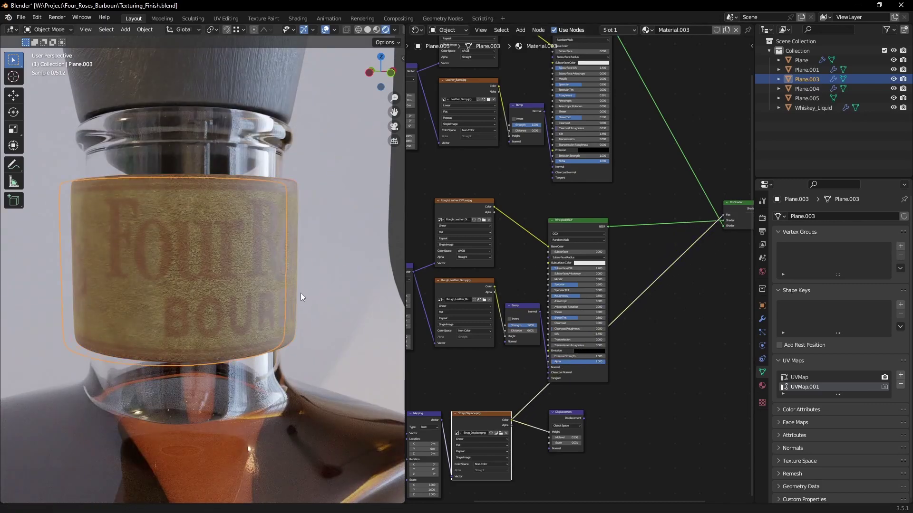
Swap the Mix Shader inputs so smooth leather feeds the first shader socket and rough leather the second
scroll(301, 293, "up", 6)
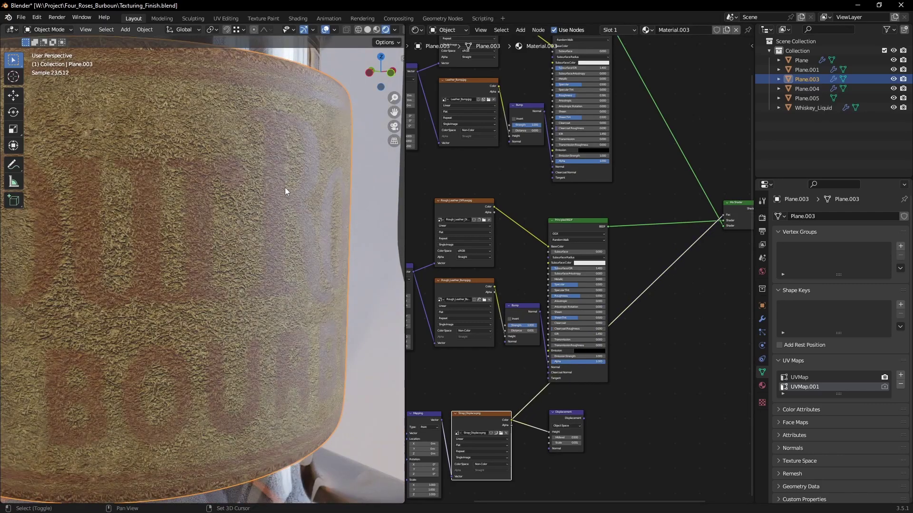
middle_click_drag(284, 187, 265, 259, "shift")
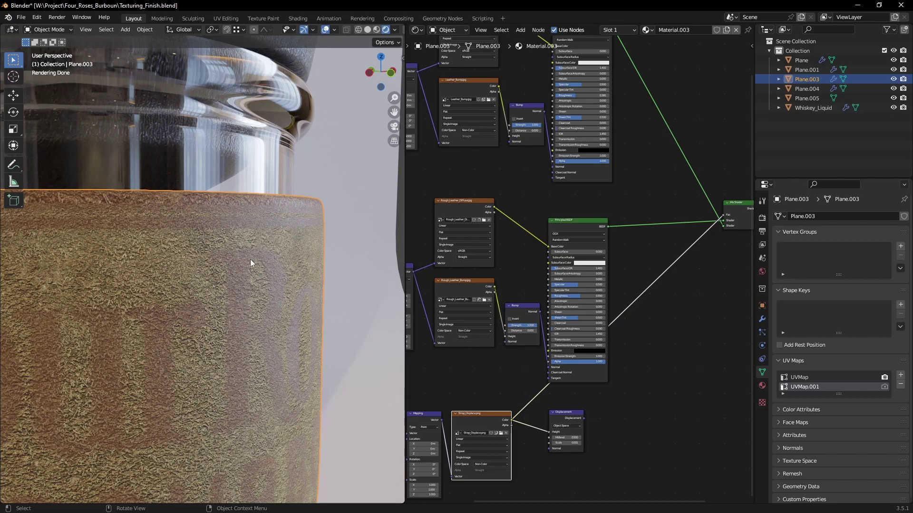
scroll(638, 407, "up", 5)
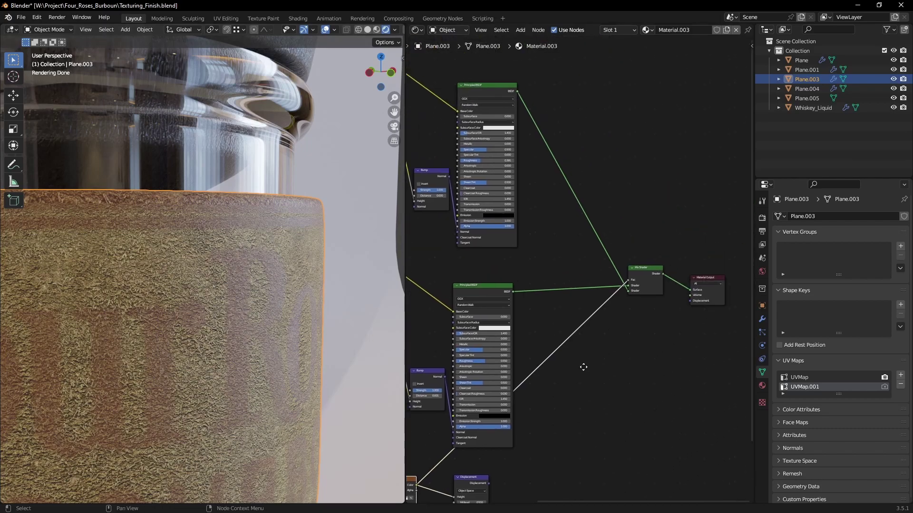
left_click_drag(627, 323, 629, 313)
scroll(619, 344, "down", 3)
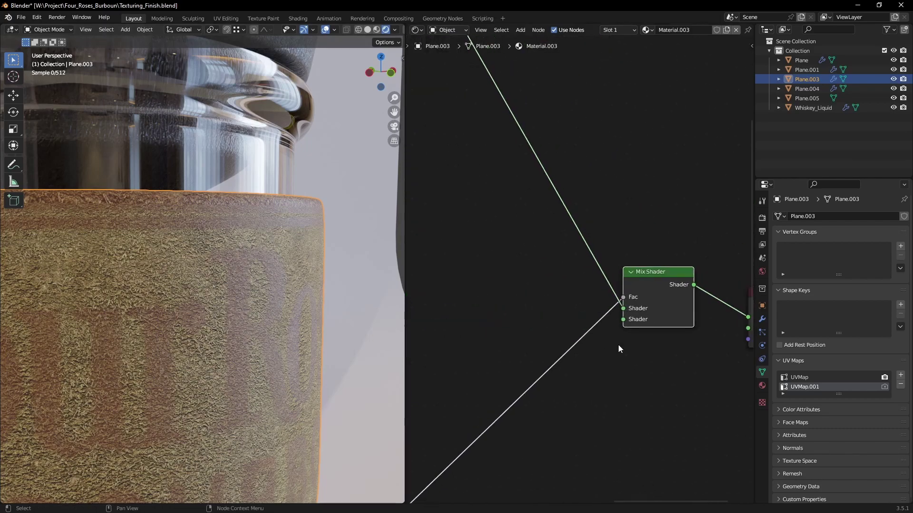
middle_click_drag(482, 332, 558, 291)
left_click_drag(507, 285, 702, 284)
scroll(664, 322, "down", 8)
scroll(313, 320, "down", 6)
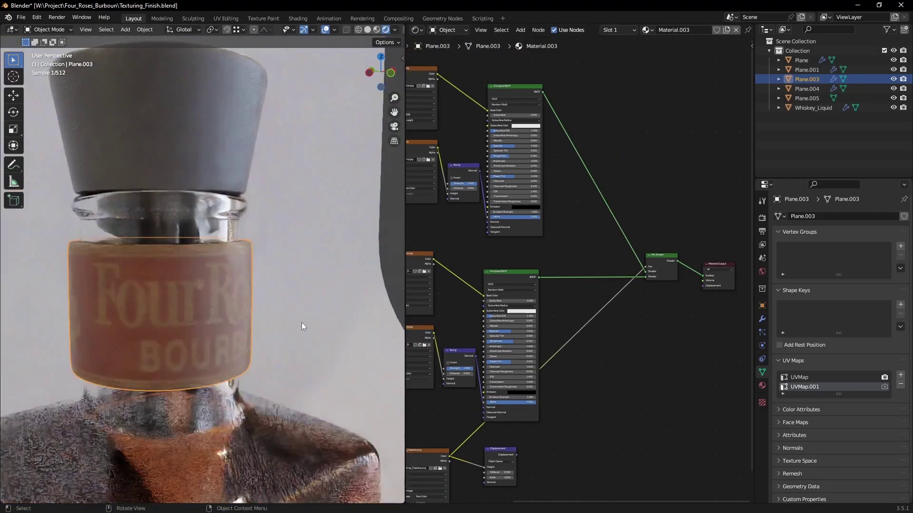
middle_click_drag(211, 352, 252, 329, "shift")
Connect the Displacement node to the Material Output's Displacement input and check the embossed lettering on the strap
middle_click_drag(564, 430, 485, 359)
scroll(483, 361, "up", 2)
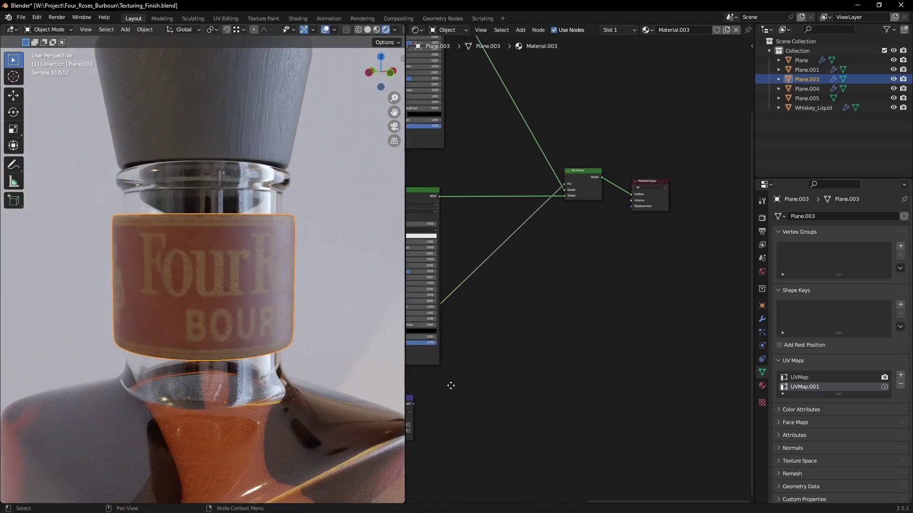
middle_click_drag(449, 386, 509, 387)
scroll(509, 387, "up", 1)
left_click_drag(464, 418, 700, 203)
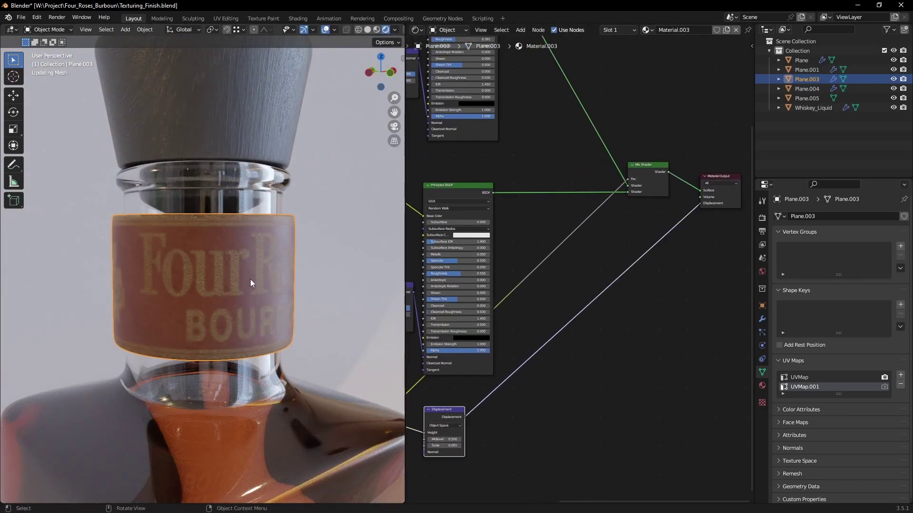
scroll(249, 278, "down", 3)
middle_click_drag(246, 332, 223, 310)
scroll(215, 317, "up", 4)
scroll(215, 316, "up", 3)
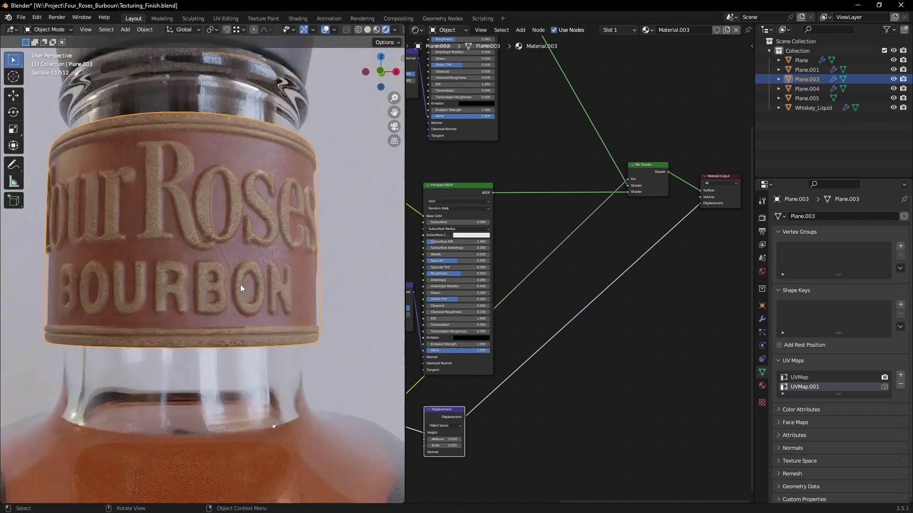
Set the rough leather Bump node's distance to 0.002
scroll(263, 272, "up", 5)
middle_click_drag(516, 299, 588, 235)
scroll(589, 299, "down", 4)
scroll(629, 290, "up", 5)
scroll(587, 290, "up", 4)
scroll(546, 276, "up", 3)
scroll(588, 242, "up", 4)
left_click(592, 340)
left_click_drag(565, 343, 559, 352)
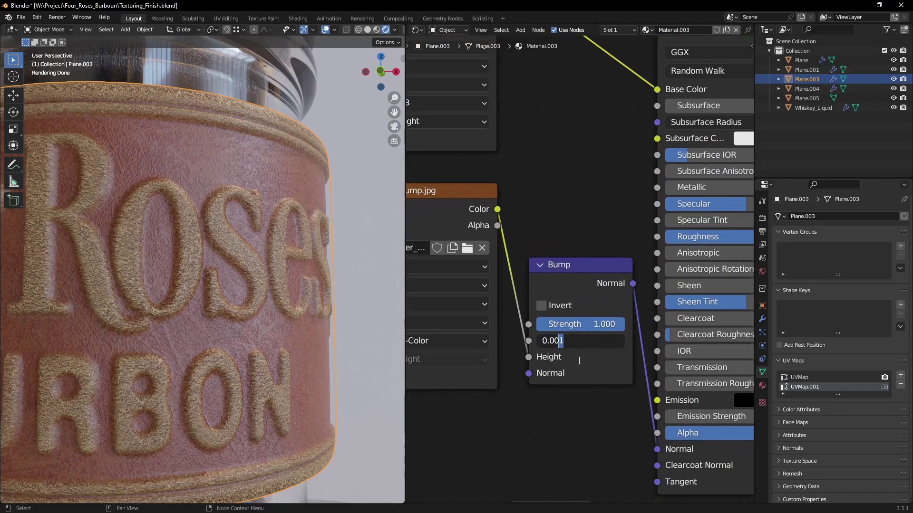
type("2")
key("Return")
Set the rough leather Mapping node's scale to 12 on all three axes
scroll(561, 408, "down", 5)
middle_click_drag(446, 407, 608, 371)
middle_click_drag(449, 367, 581, 343)
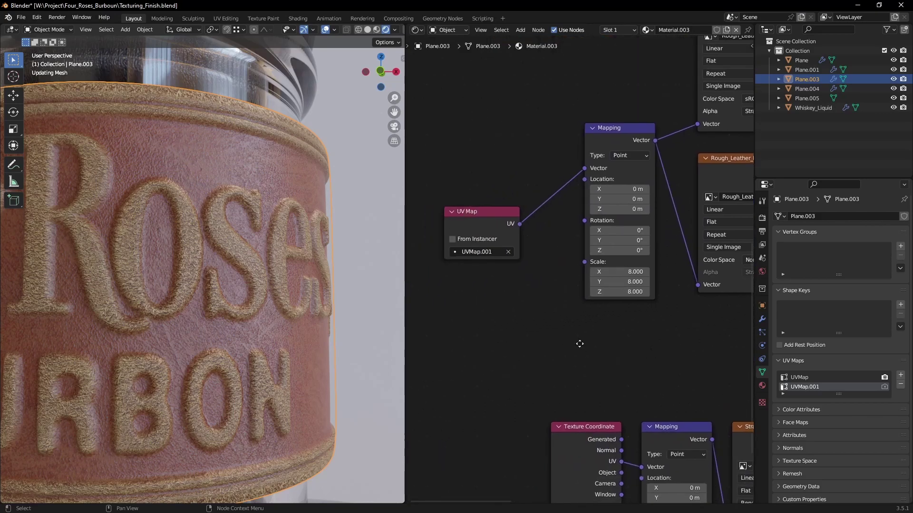
scroll(581, 339, "up", 3)
middle_click_drag(637, 280, 568, 307)
left_click_drag(568, 307, 568, 328)
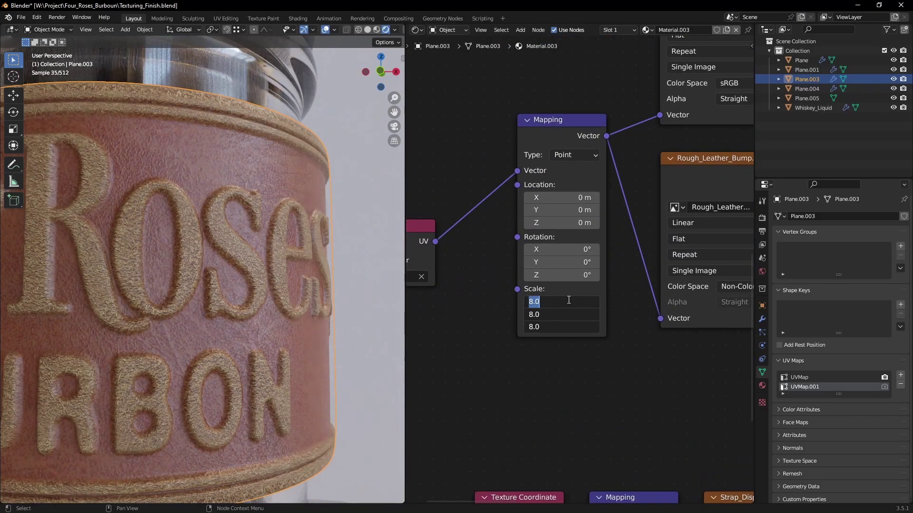
type("12")
key("Return")
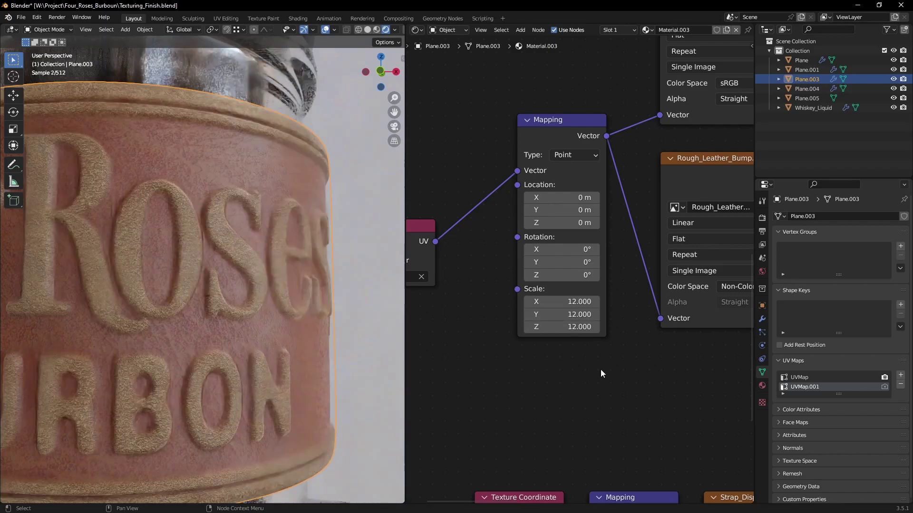
Examine the strap's raised lettering, borders and leather grain up close in the rendered view
scroll(237, 233, "down", 4)
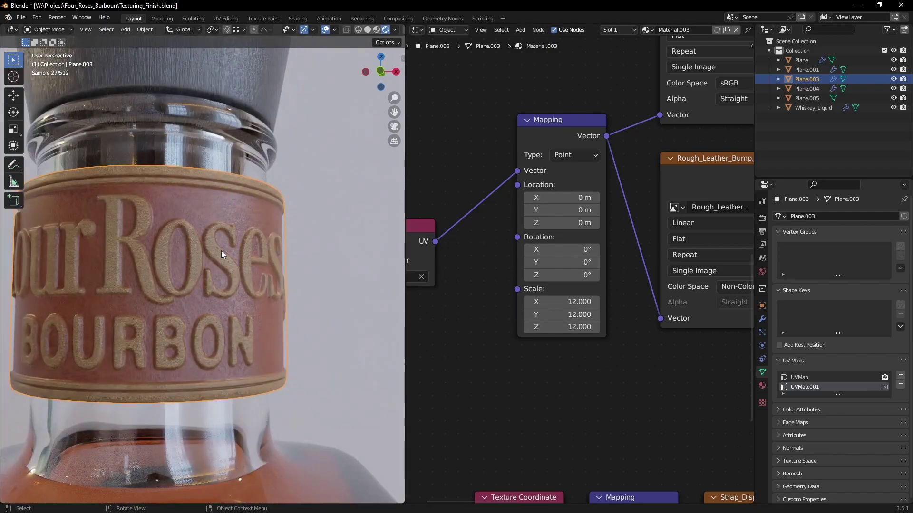
middle_click_drag(221, 250, 236, 265)
scroll(235, 220, "up", 4)
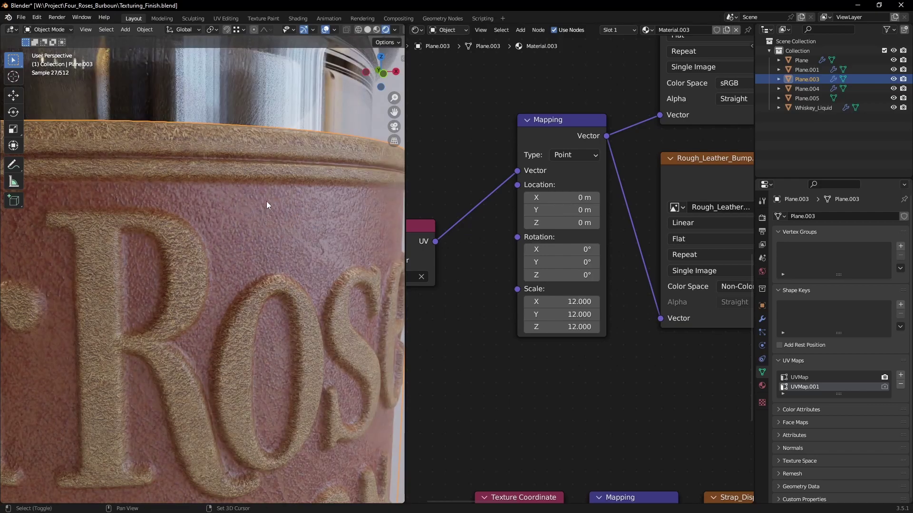
middle_click_drag(267, 203, 248, 242, "shift")
scroll(224, 233, "up", 4)
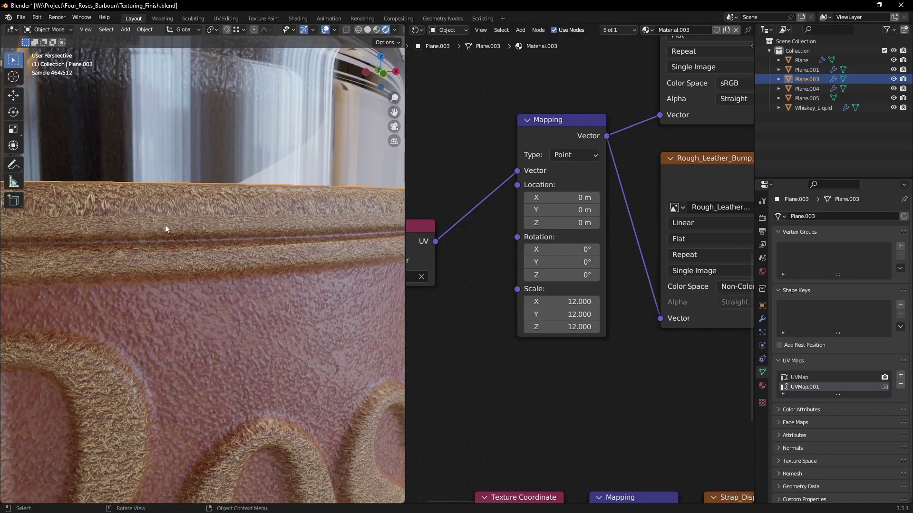
scroll(167, 223, "down", 10)
scroll(241, 283, "up", 2)
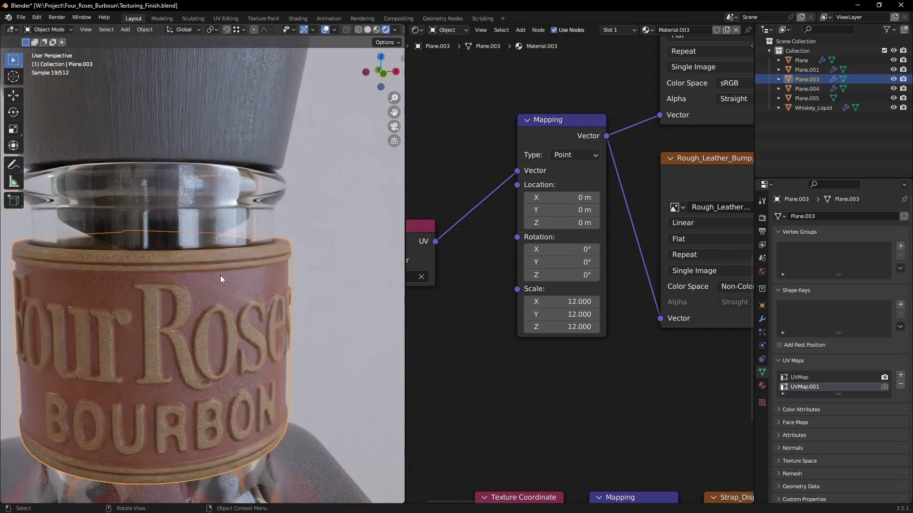
Inspect the strap's geometry in solid shading and in Edit Mode, and return to rendered shading in Object Mode
key("z")
left_click(308, 281)
scroll(295, 282, "up", 1)
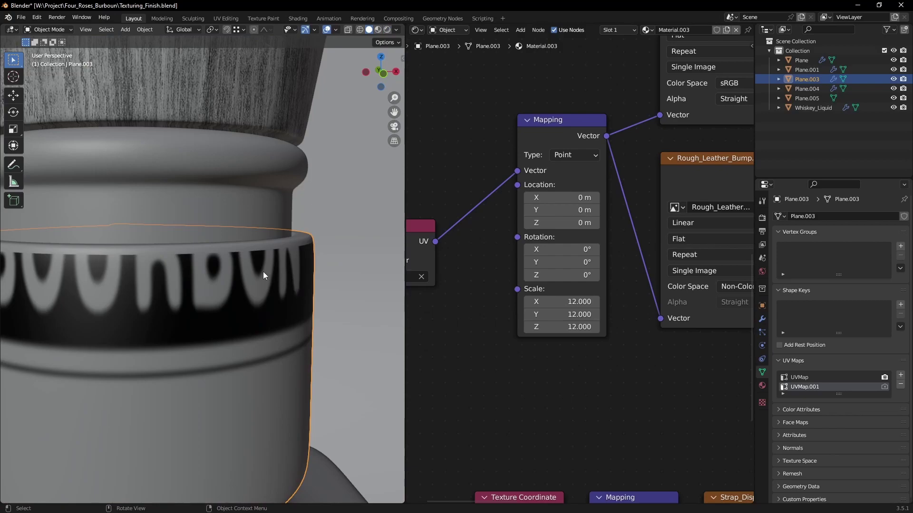
key("Tab")
scroll(260, 281, "up", 1)
scroll(260, 281, "down", 4)
middle_click_drag(260, 282, 231, 288)
scroll(301, 316, "up", 2)
scroll(231, 288, "up", 1)
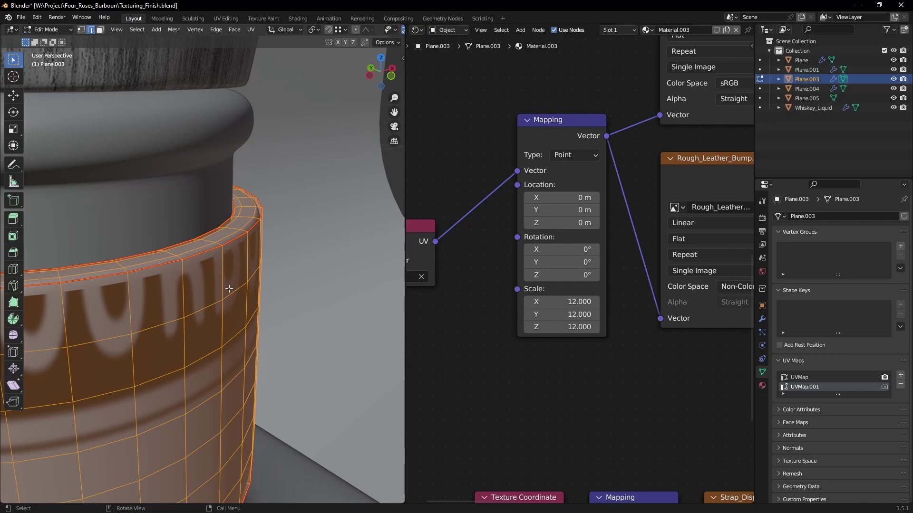
key("Tab")
scroll(228, 291, "down", 4)
mouse_move(228, 295)
middle_mouse_down()
mouse_move(175, 287)
mouse_move(224, 294)
middle_mouse_up()
scroll(225, 294, "up", 3)
key("z")
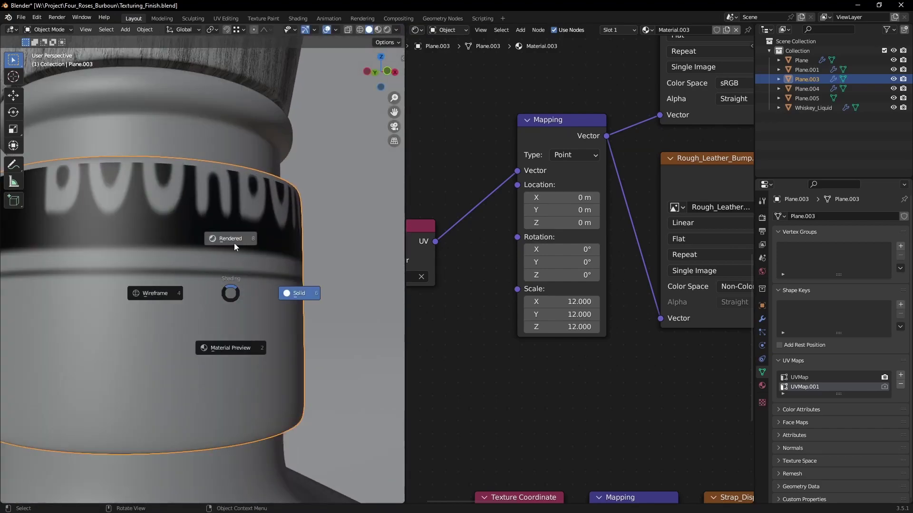
left_click(234, 243)
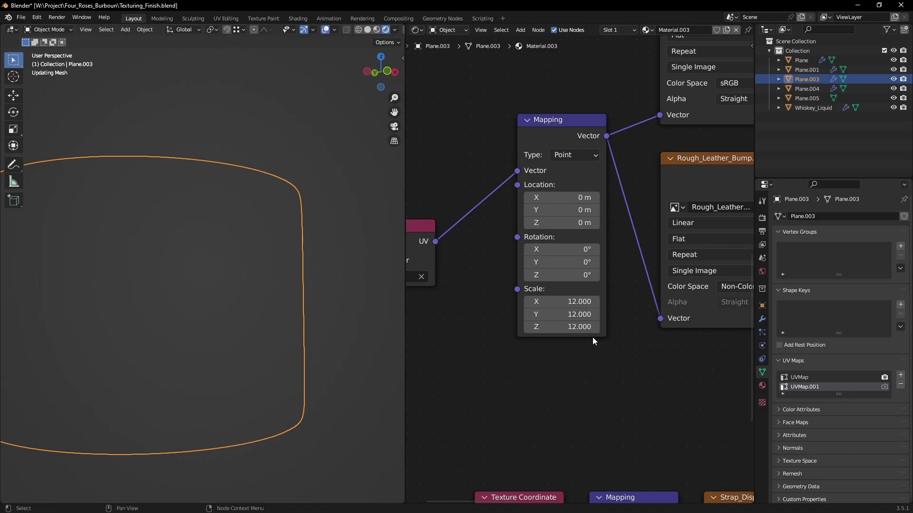
Delete the UV Map node feeding the rough leather Mapping node
scroll(594, 338, "down", 4)
middle_click_drag(672, 361, 589, 352)
middle_click_drag(454, 159, 545, 192)
middle_click_drag(597, 206, 541, 243)
scroll(541, 244, "up", 1)
middle_click_drag(426, 302, 591, 223)
scroll(595, 230, "up", 1)
left_click(531, 280)
scroll(558, 237, "down", 5)
key("x")
Add a Texture Coordinate node, remove the extra mapping and image nodes, and connect its Object output to the rough leather Mapping node
scroll(550, 226, "up", 2)
left_click(637, 213)
key("ctrl+t")
scroll(591, 223, "down", 6)
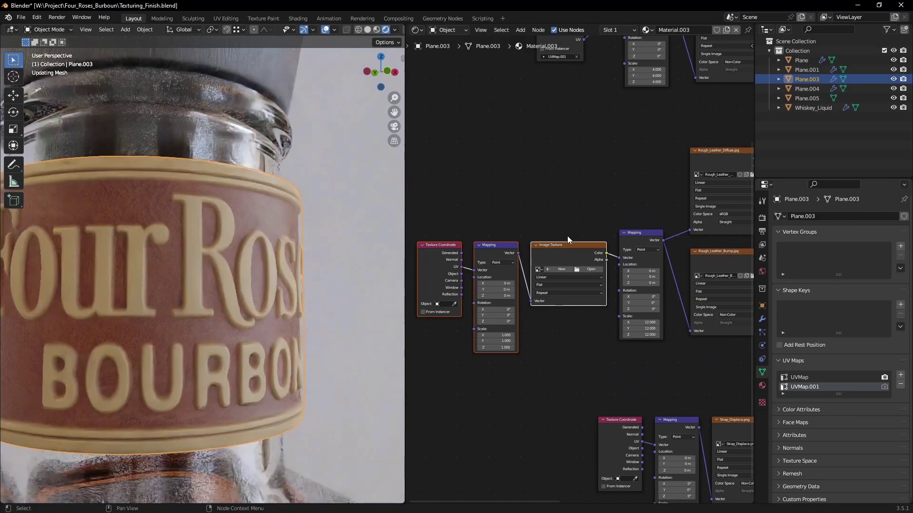
left_click_drag(567, 199, 511, 307)
key("x")
left_click_drag(450, 249, 552, 252)
scroll(570, 256, "up", 2)
middle_click_drag(589, 260, 532, 269)
scroll(553, 236, "up", 1)
scroll(509, 285, "up", 1)
left_click_drag(478, 299, 592, 261)
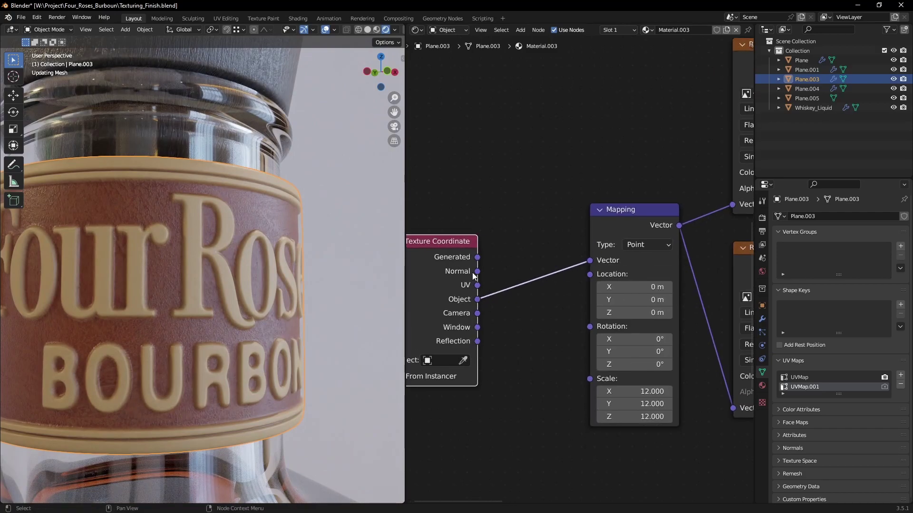
Set the projection of both the Rough_Leather_Diffuse and Rough_Leather_Bump image textures to Box
scroll(561, 215, "down", 2)
middle_click_drag(655, 210, 474, 230)
scroll(478, 265, "up", 3)
scroll(474, 230, "up", 1)
left_click(541, 177)
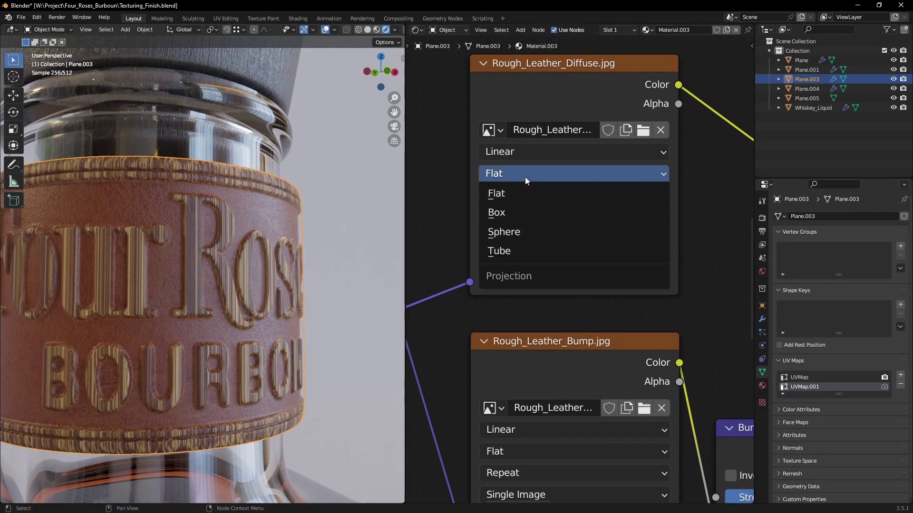
left_click(509, 212)
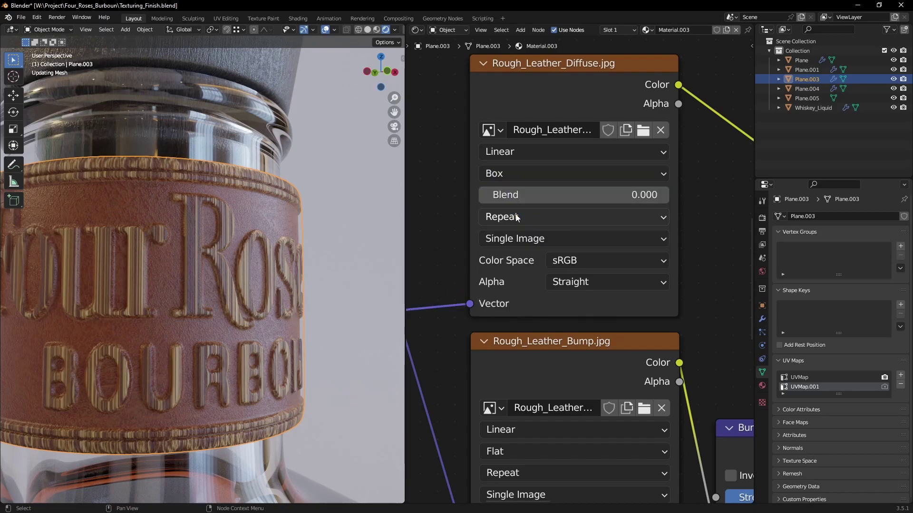
middle_click_drag(472, 301, 478, 269)
left_click(525, 363)
left_click(538, 405)
scroll(465, 240, "down", 5)
Set the box projection blend of the Rough_Leather_Diffuse texture to 0.223
left_click_drag(502, 83, 683, 231)
left_click(491, 285)
left_click_drag(493, 280, 640, 411)
left_click(660, 403)
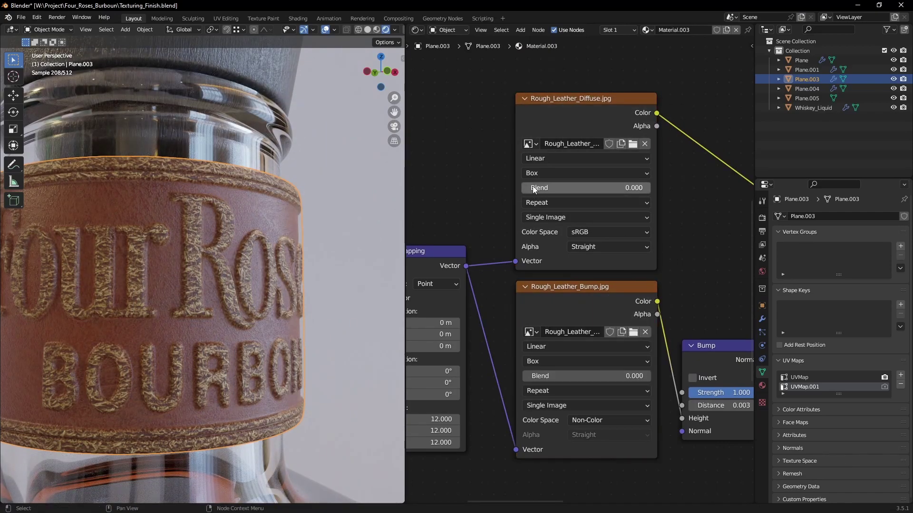
left_click_drag(528, 187, 554, 187)
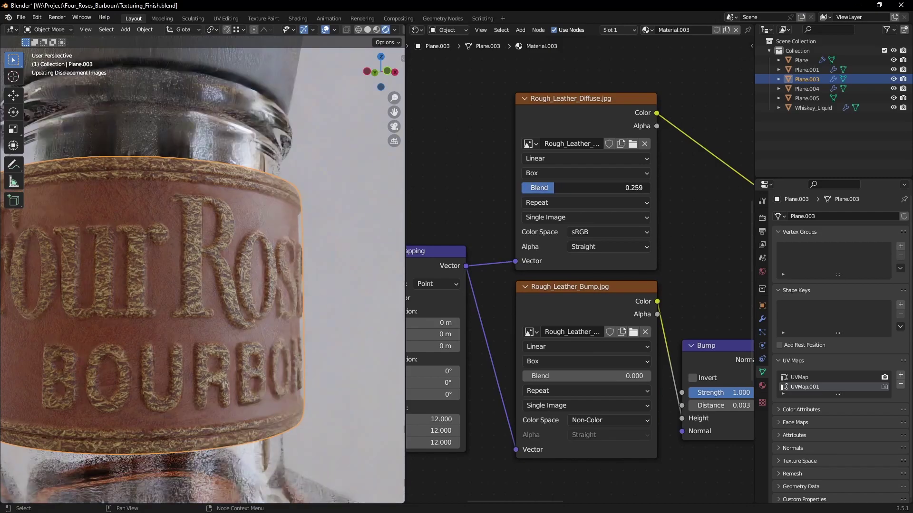
middle_click_drag(300, 195, 326, 241)
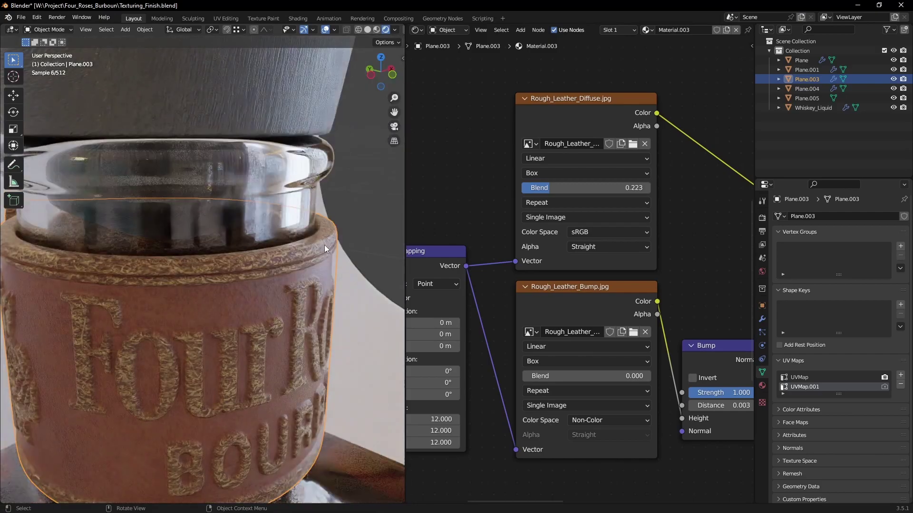
Set the rough leather Mapping node's scale to 50 on all three axes
middle_click_drag(493, 381, 611, 275)
scroll(595, 318, "up", 2)
left_click_drag(533, 323, 542, 361)
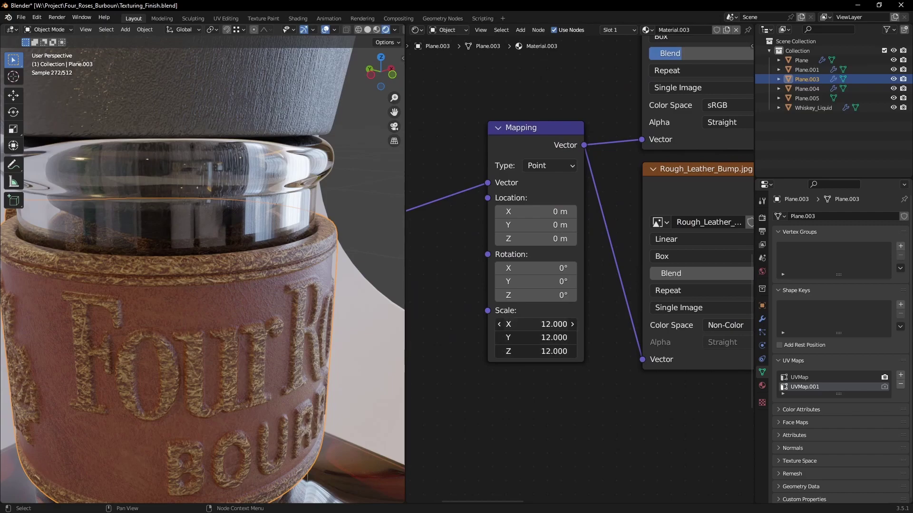
type("50")
key("Return")
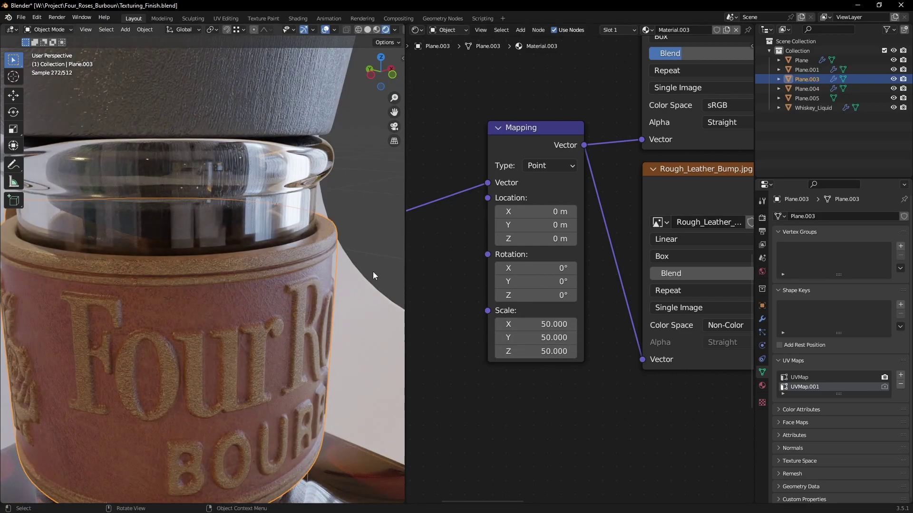
Examine the leather grain on the strap's rim and raised lettering up close in the rendered view
right_click(600, 400)
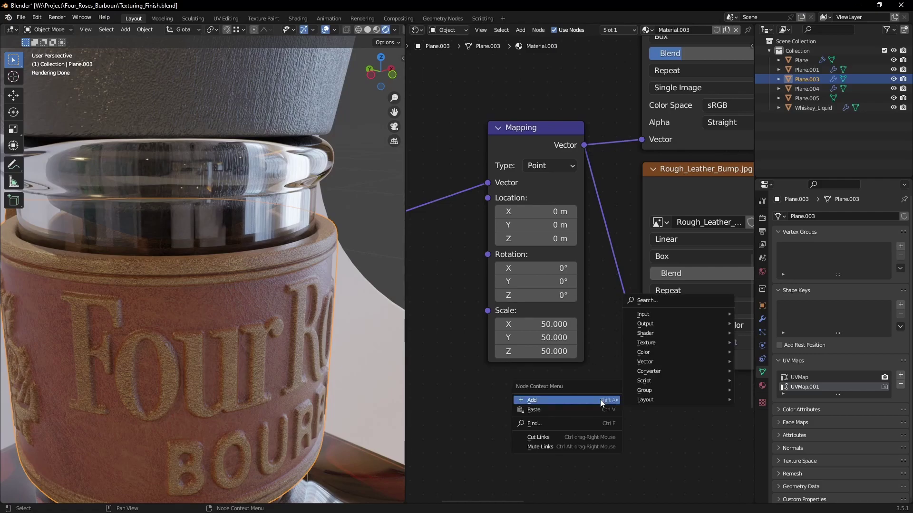
scroll(461, 274, "down", 6)
middle_click_drag(450, 275, 536, 269)
scroll(535, 269, "up", 4)
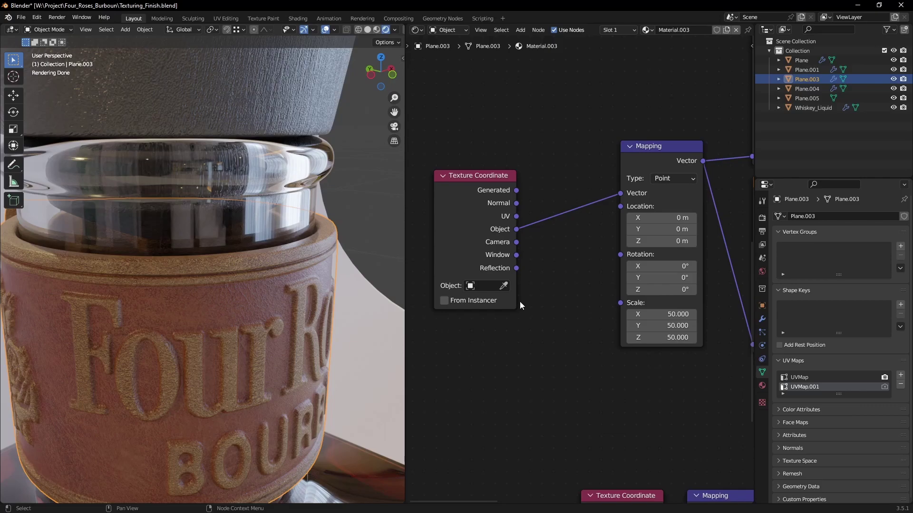
middle_click_drag(322, 303, 282, 267)
scroll(256, 232, "up", 3)
scroll(256, 190, "up", 1)
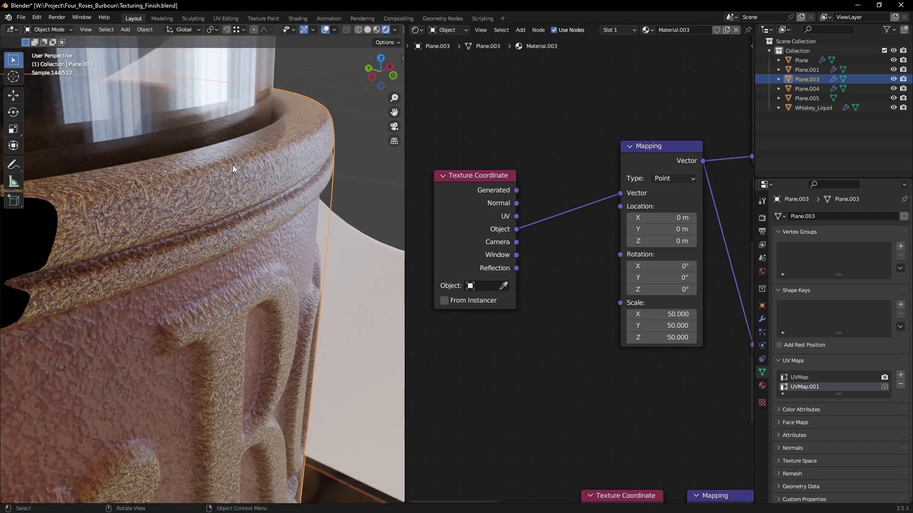
Set the rough leather Principled BSDF's roughness to 0.705 and its specular to 0.014
scroll(585, 350, "down", 12)
middle_click_drag(732, 259, 518, 312)
scroll(555, 305, "up", 6)
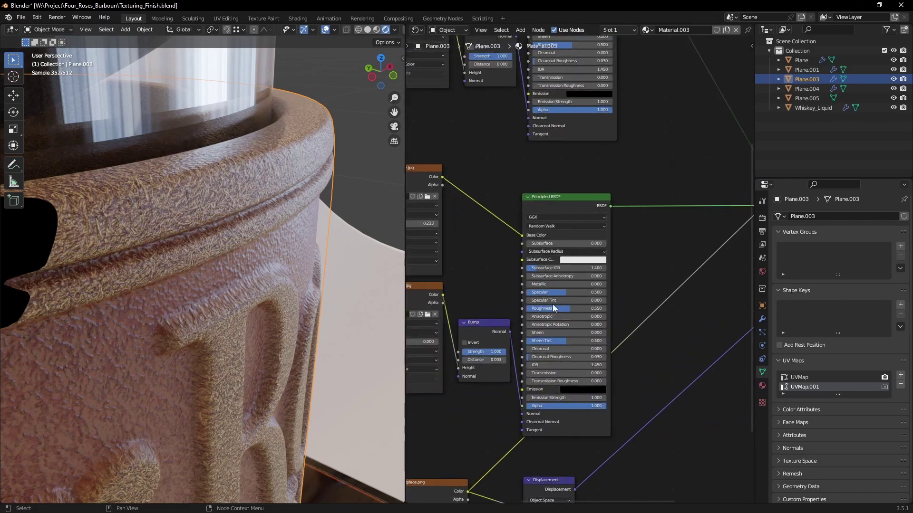
scroll(554, 308, "up", 3)
left_click_drag(623, 309, 649, 306)
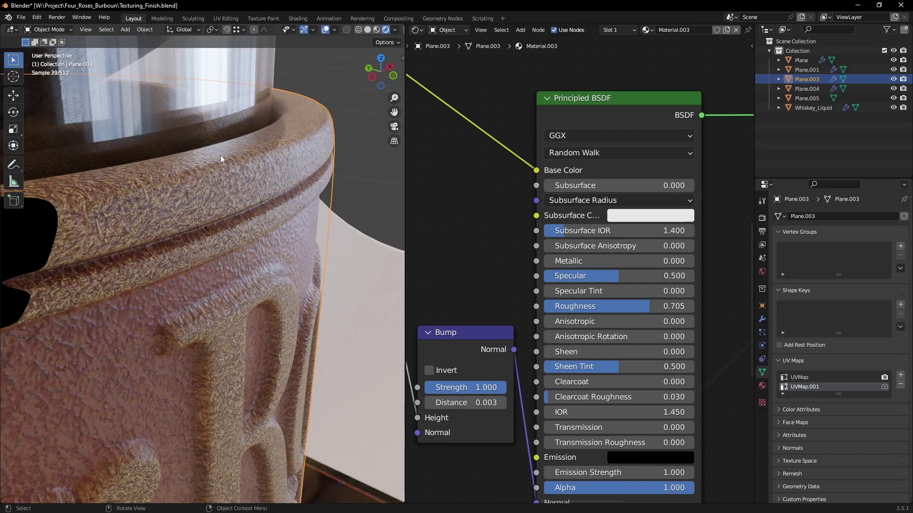
scroll(218, 177, "down", 2)
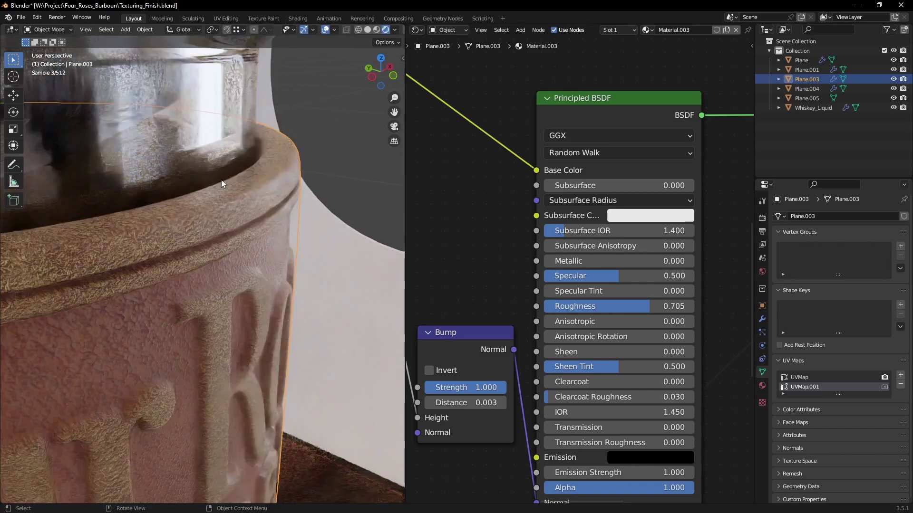
left_click_drag(617, 281, 553, 280)
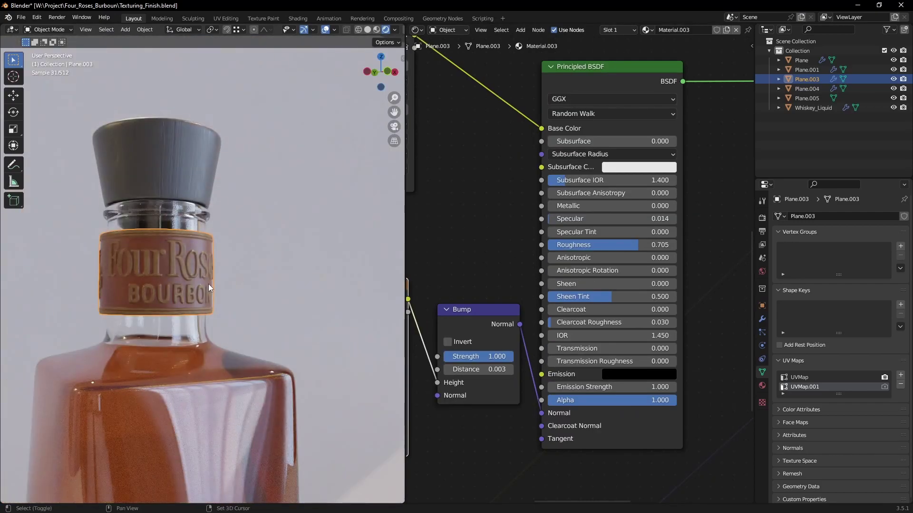
Deselect the strap and inspect its side with the embossed roses and the tab
mouse_move(208, 284)
middle_mouse_down("shift")
mouse_move(257, 256)
mouse_move(214, 276)
mouse_move(247, 289)
mouse_move(215, 290)
mouse_move(269, 294)
mouse_move(201, 288)
middle_mouse_up("shift")
key("alt+a")
scroll(284, 265, "up", 3)
middle_click_drag(284, 265, 268, 199)
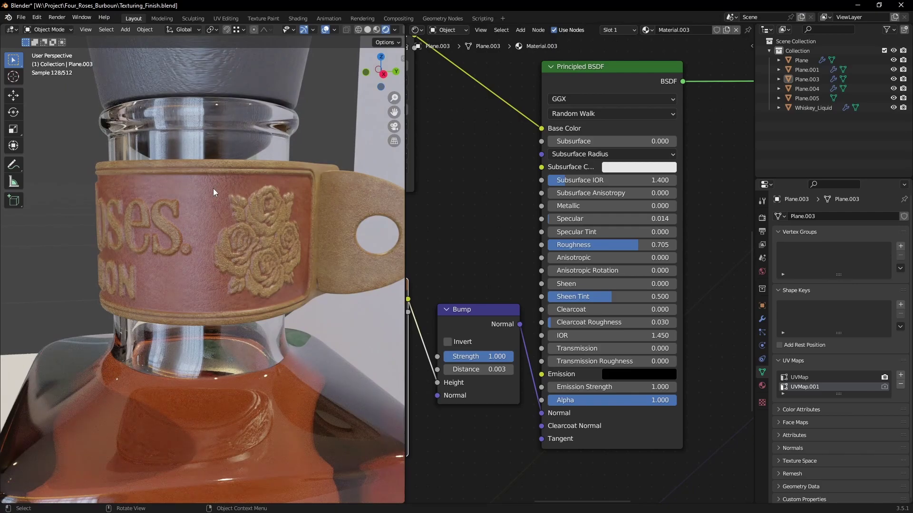
Insert a Hue Saturation Value node between the Rough_Leather_Diffuse texture and the rough leather shader's base color
scroll(481, 230, "down", 10)
middle_click_drag(556, 237, 582, 326)
scroll(581, 326, "up", 6)
key("shift+a")
left_click(578, 230)
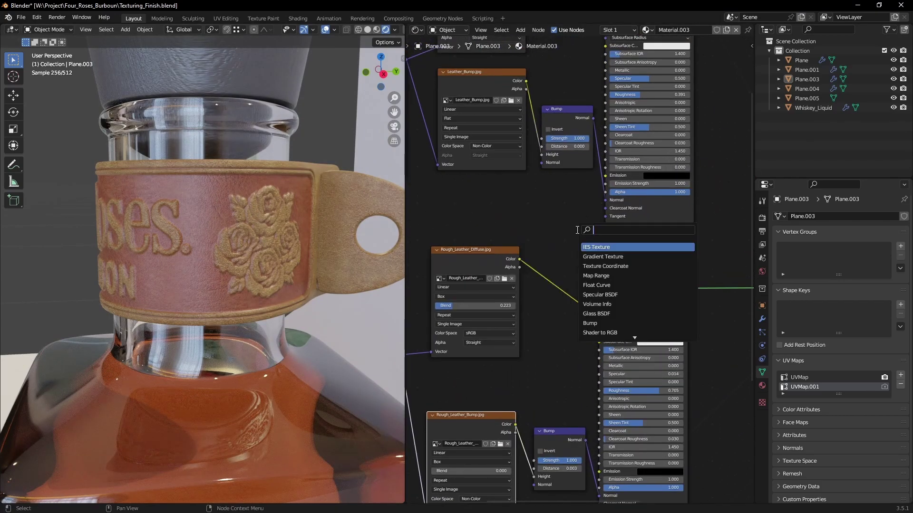
type("hue")
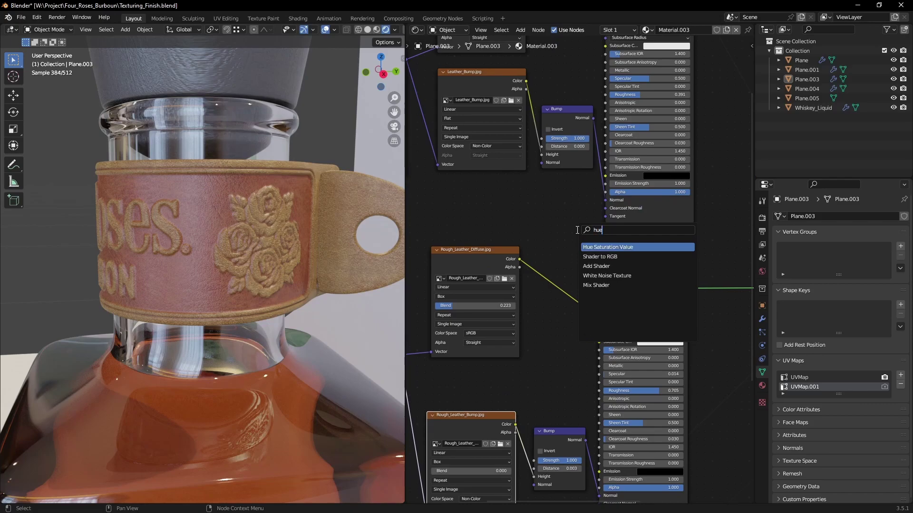
key("Return")
left_click(550, 257)
Duplicate the Hue Saturation Value node and insert the copy between the Leather_Diffuse texture and the smooth leather shader's base color
middle_click_drag(554, 226, 578, 375)
scroll(585, 257, "up", 2)
middle_click_drag(548, 121, 543, 133)
key("shift+d")
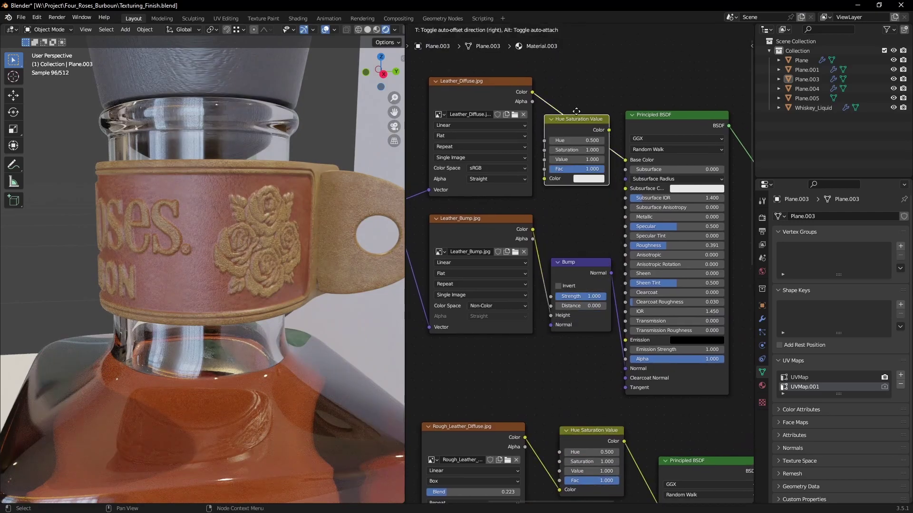
left_click(588, 95)
middle_click_drag(606, 184, 637, 270)
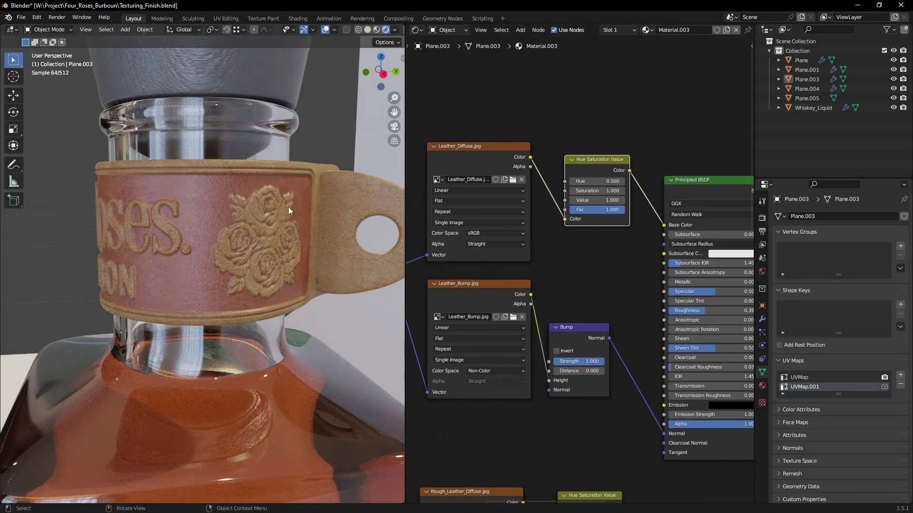
Darken the smooth leather color by setting its Hue Saturation Value node's value to 0.550
middle_click_drag(570, 225, 551, 309)
scroll(552, 309, "up", 12)
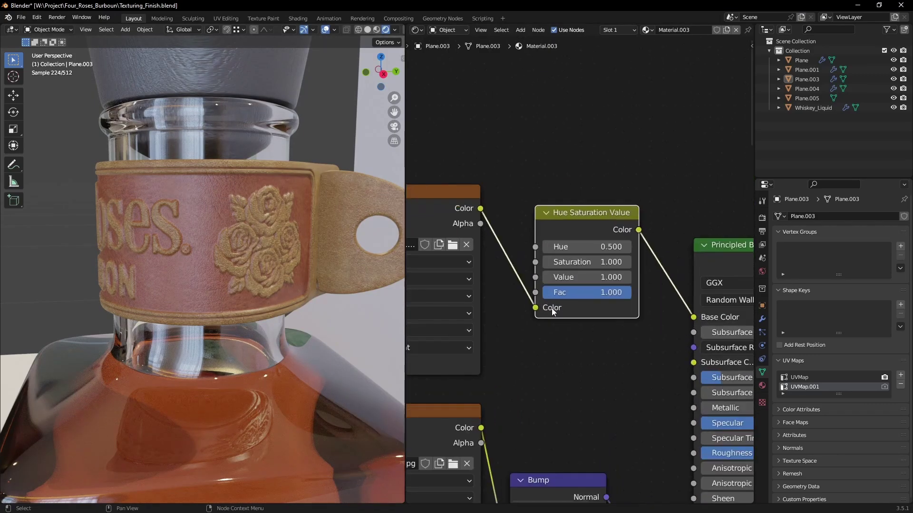
left_click_drag(606, 284, 545, 284)
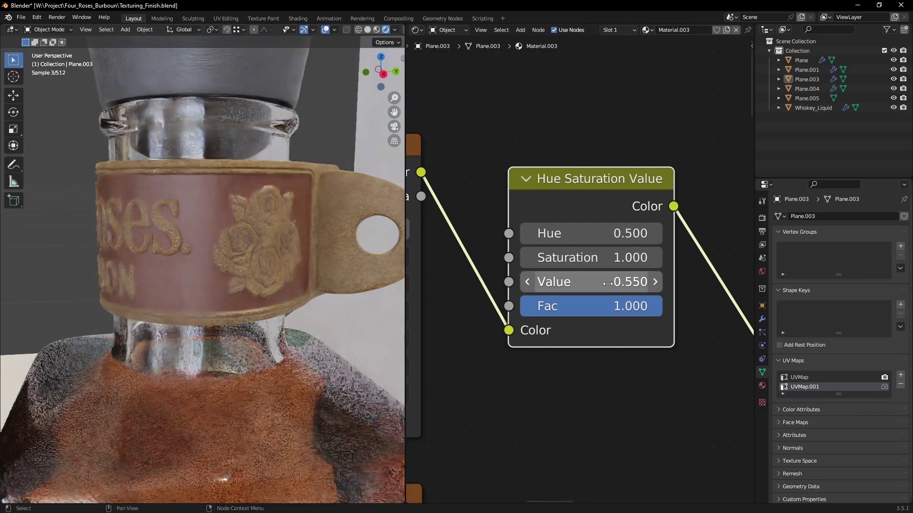
scroll(212, 251, "down", 2)
middle_click_drag(156, 261, 253, 256)
scroll(261, 235, "up", 2)
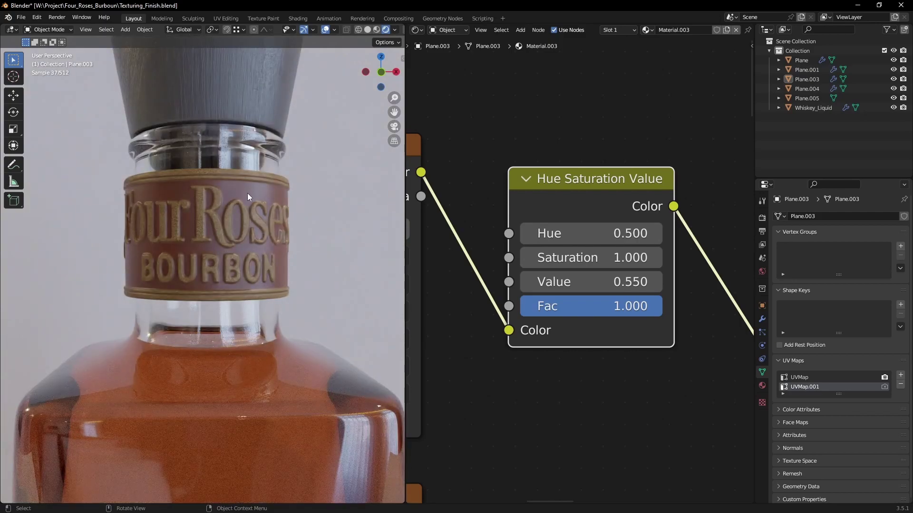
Check the strength and distance settings of the smooth leather's Bump node
scroll(497, 360, "down", 5)
middle_click_drag(547, 394, 524, 134)
scroll(537, 233, "up", 5)
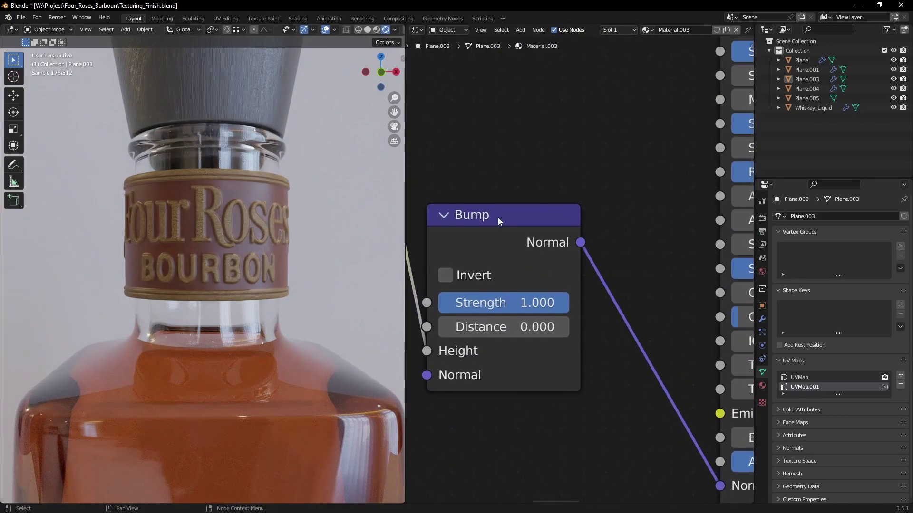
middle_click_drag(500, 221, 568, 211)
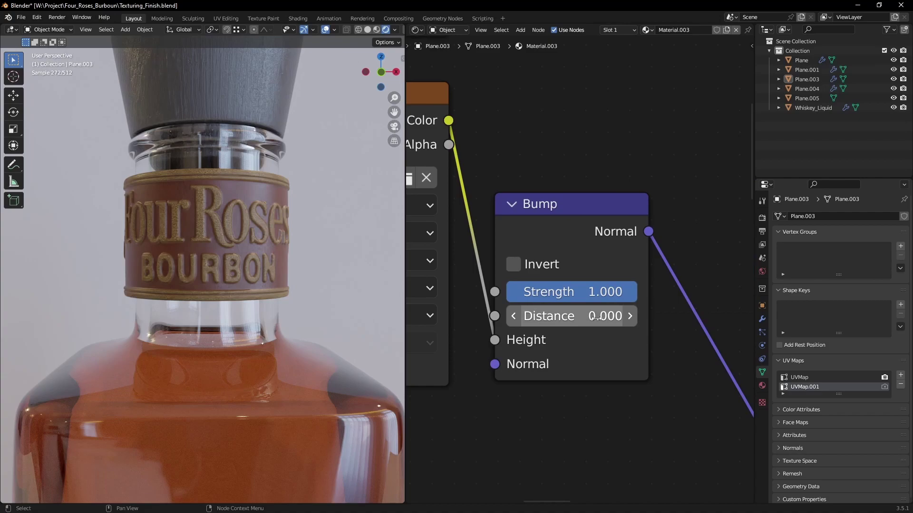
scroll(600, 300, "down", 5)
middle_click_drag(607, 159, 601, 191)
scroll(604, 285, "down", 5)
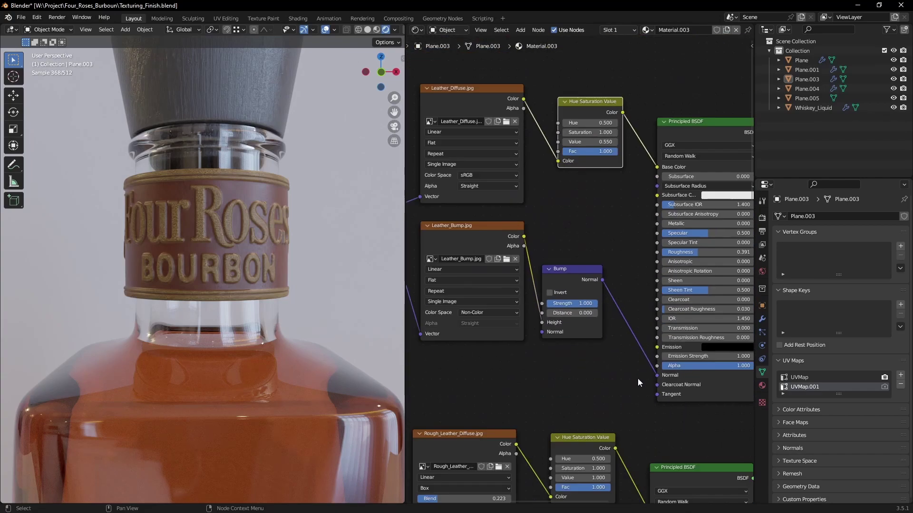
Set the rough leather Hue Saturation Value node's value to 1.810 and its saturation to 0.8
middle_click_drag(634, 423, 618, 259)
scroll(600, 290, "up", 10)
middle_click_drag(561, 243, 583, 226)
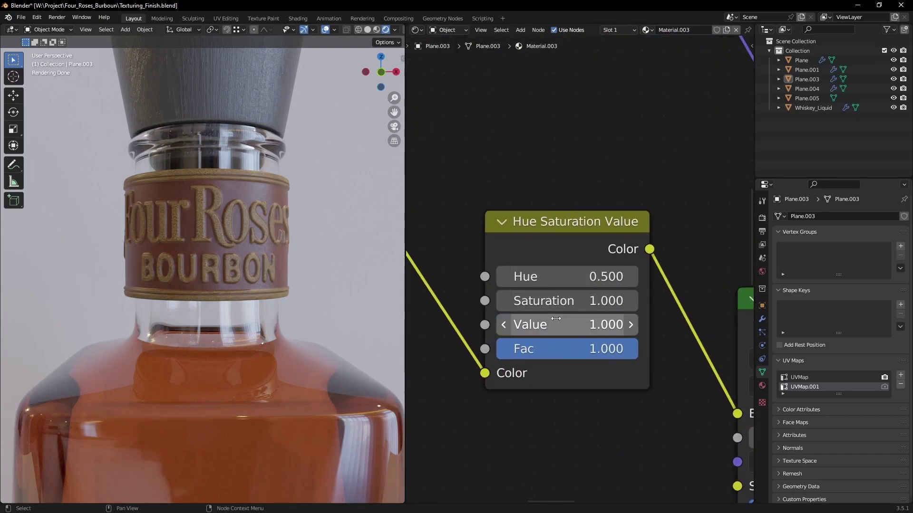
left_click_drag(559, 324, 579, 324, "shift")
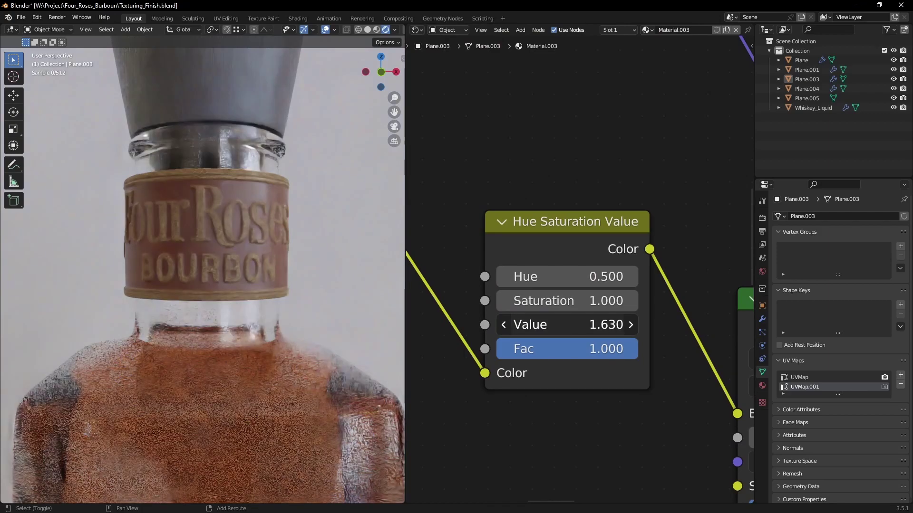
left_click_drag(592, 325, 594, 325)
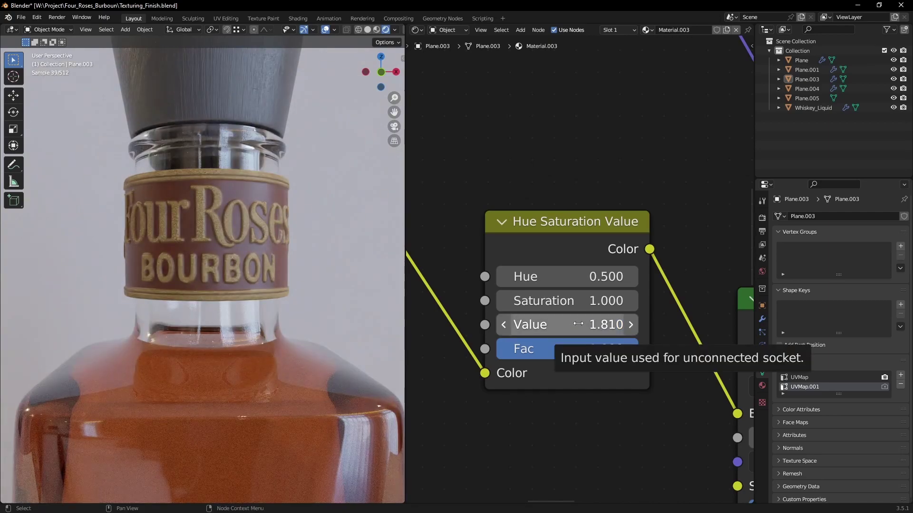
left_click(593, 301)
type("0.")
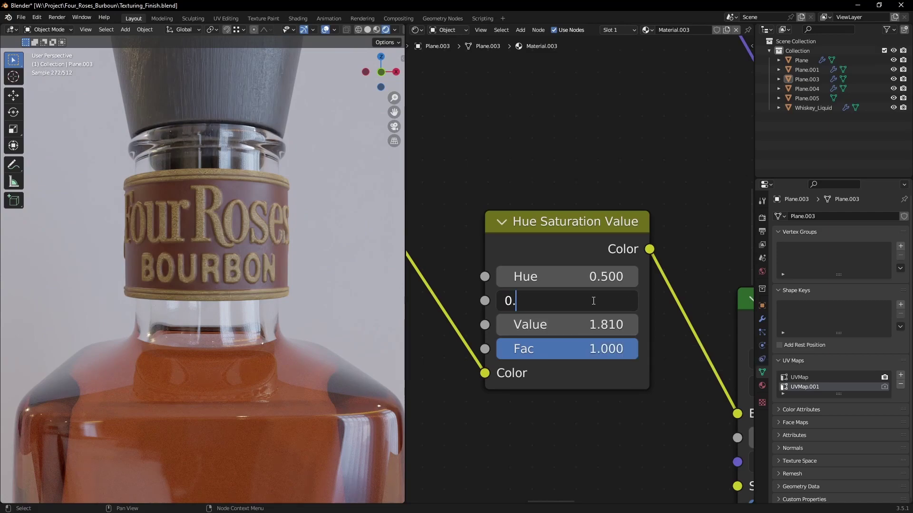
type("8")
key("Return")
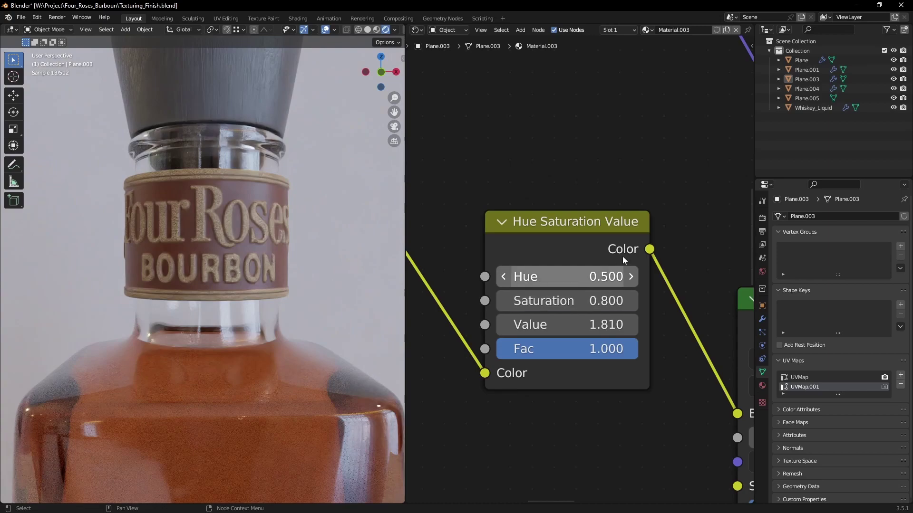
Rotate the neck strap about -39.5° around the global Z axis
scroll(256, 352, "down", 10)
middle_click_drag(264, 372, 217, 389, "shift")
scroll(266, 325, "up", 2)
scroll(236, 347, "up", 2)
middle_click_drag(276, 254, 303, 280, "shift")
scroll(238, 304, "up", 3)
left_click(242, 237)
scroll(242, 242, "down", 4)
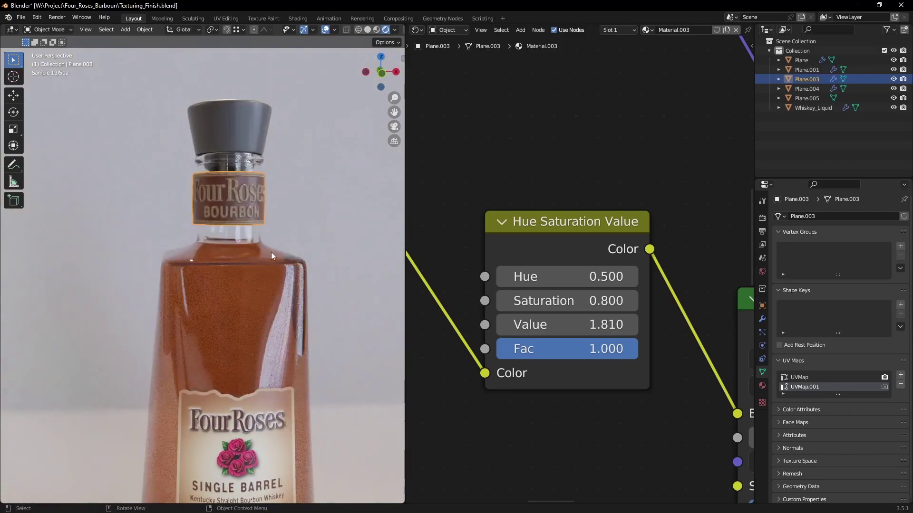
scroll(261, 268, "up", 2)
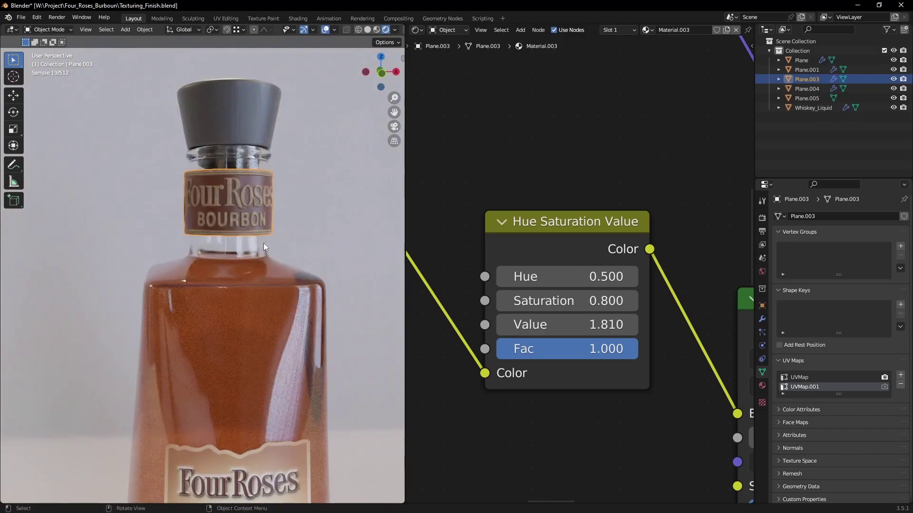
key("r")
key("z")
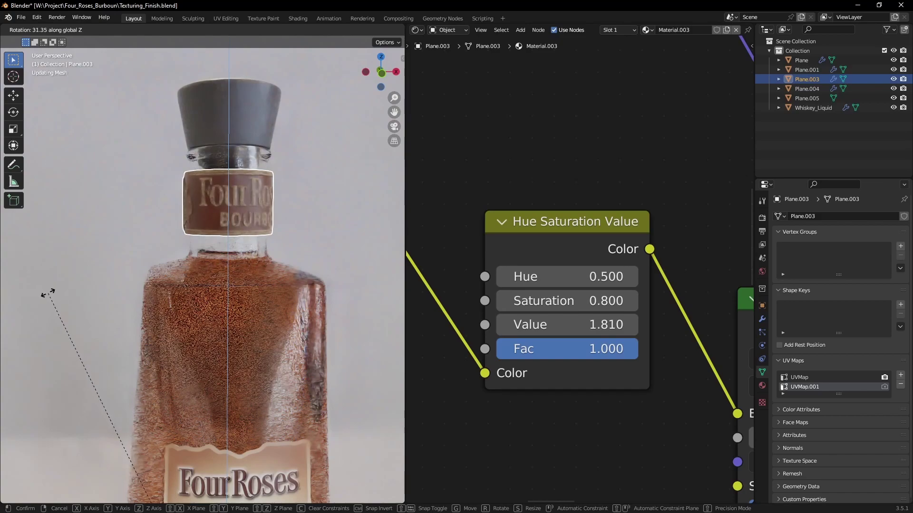
left_click(56, 420)
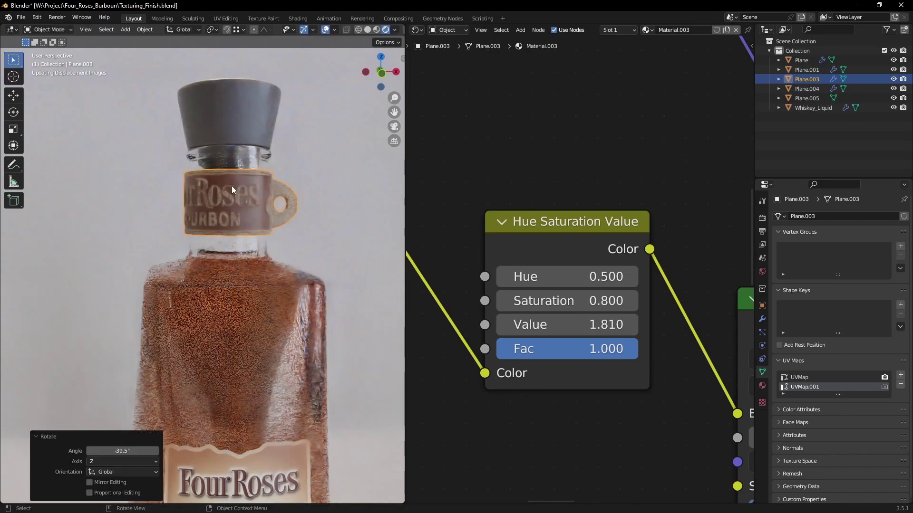
Inspect the rotated strap's embossed roses and holed tab up close from several angles
middle_click_drag(262, 210, 238, 211)
scroll(242, 208, "up", 4)
middle_click_drag(257, 171, 250, 230, "shift")
middle_click_drag(250, 230, 261, 144)
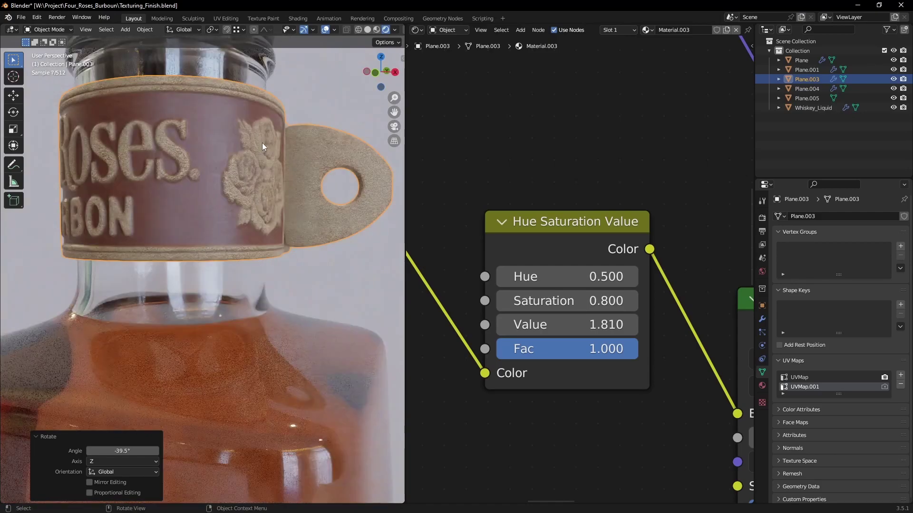
scroll(220, 172, "down", 2)
middle_click_drag(277, 183, 258, 208)
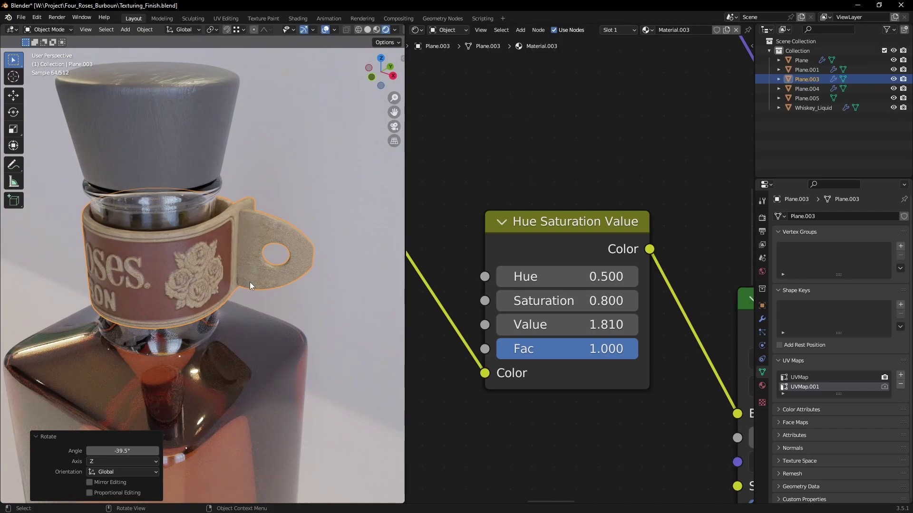
Review the whole bottle with its cap, strap and front label in the rendered view
scroll(307, 225, "down", 7)
middle_click_drag(252, 412, 312, 310)
scroll(308, 318, "up", 1)
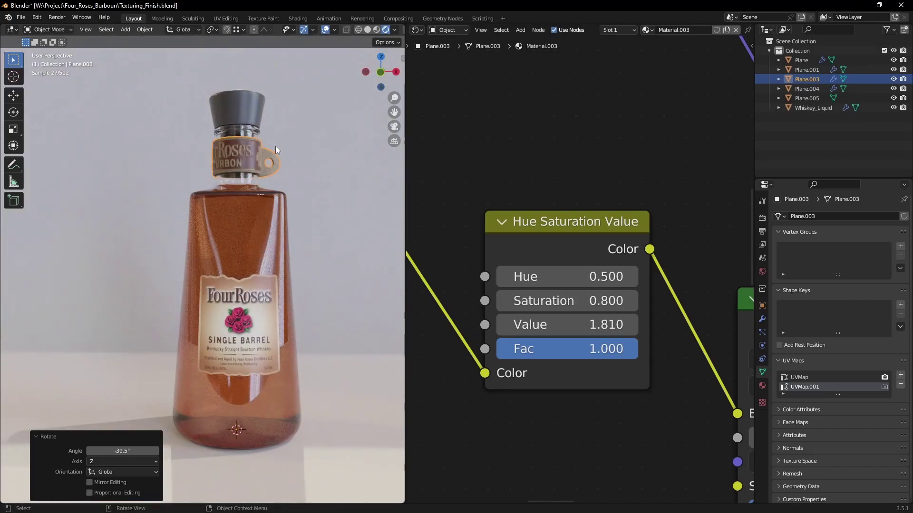
scroll(271, 210, "down", 3)
middle_click_drag(272, 261, 306, 278)
scroll(297, 285, "up", 2)
scroll(272, 287, "up", 1)
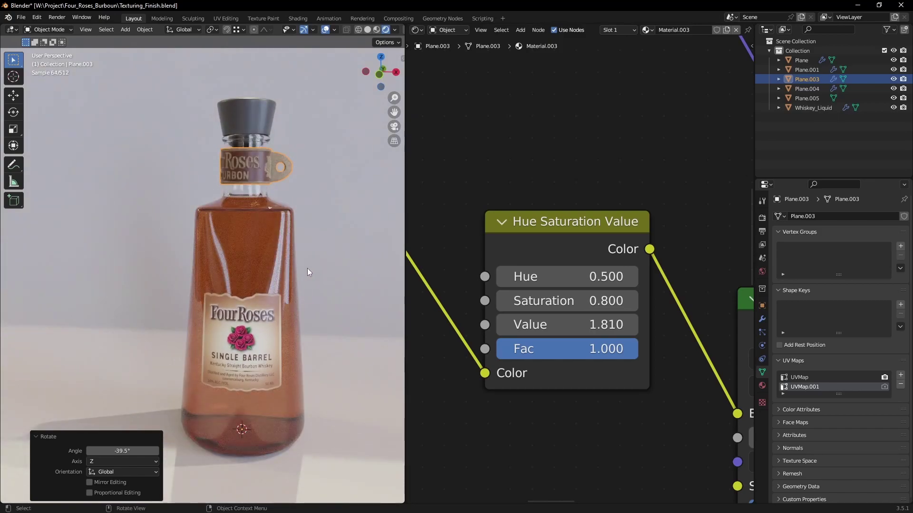